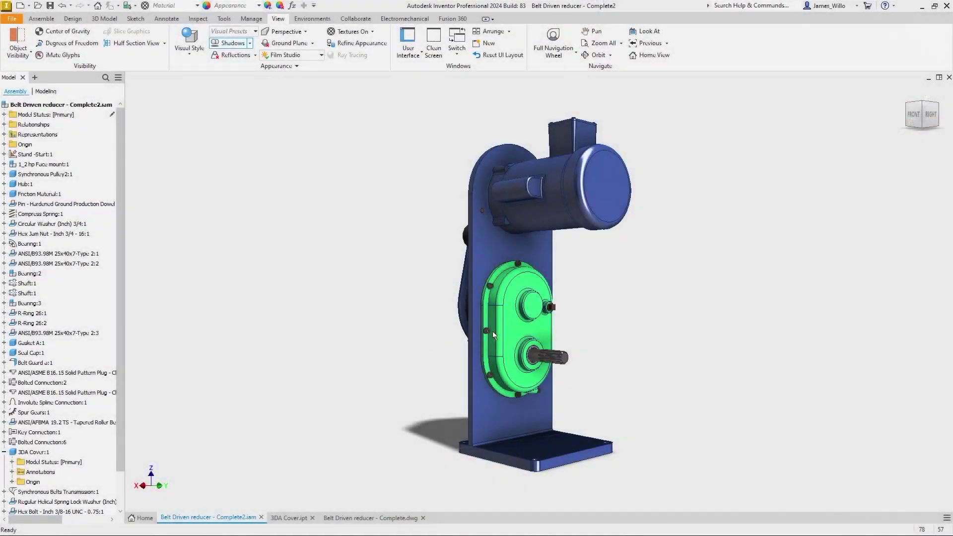
- Open the 3DA Cover part and mark its 55,37 ± 0,20 dimension with envelope requirement Ⓔ
left_click(493, 331)
left_click(497, 262)
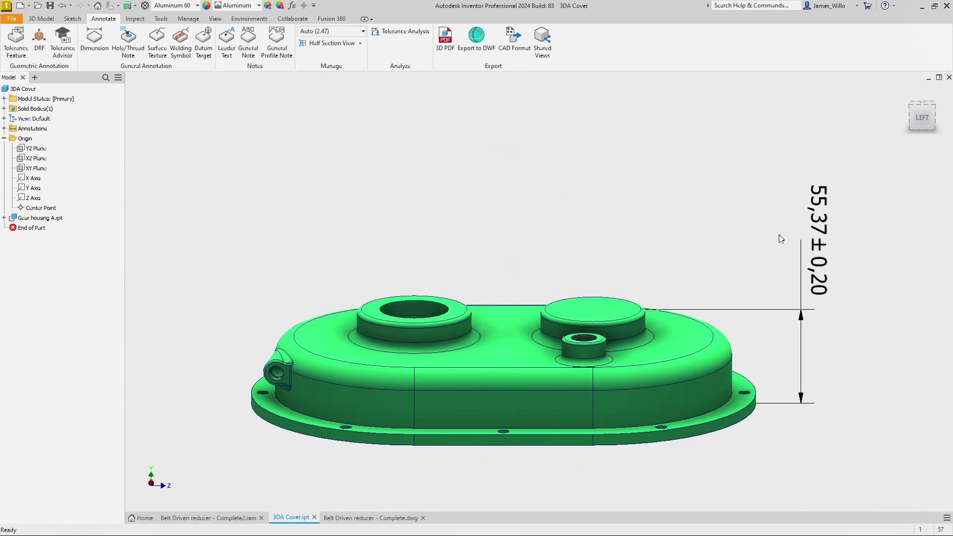
double_click(812, 220)
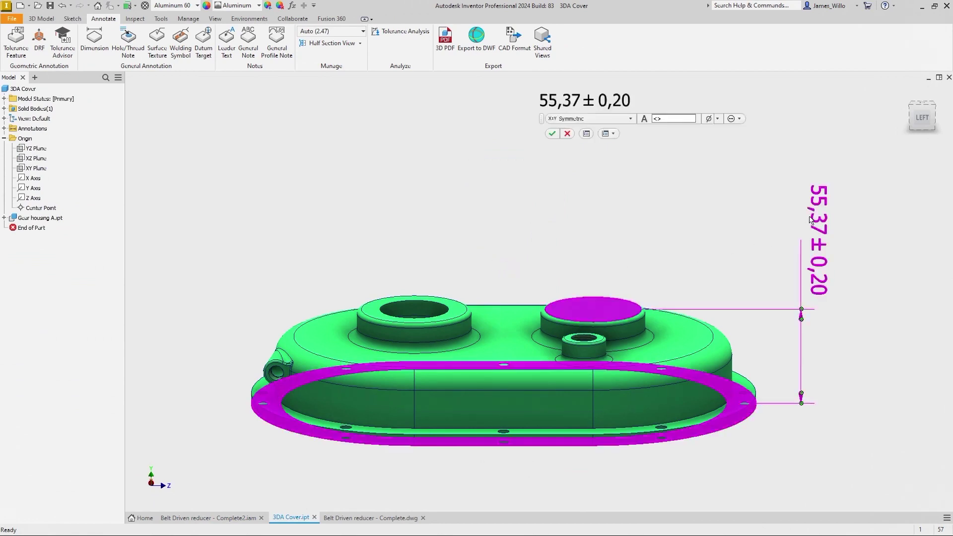
left_click(739, 119)
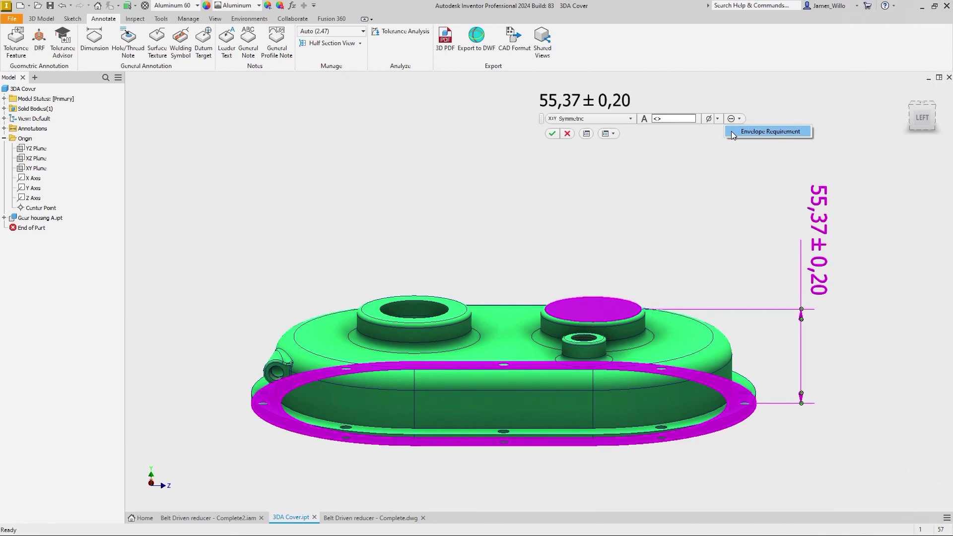
left_click(731, 131)
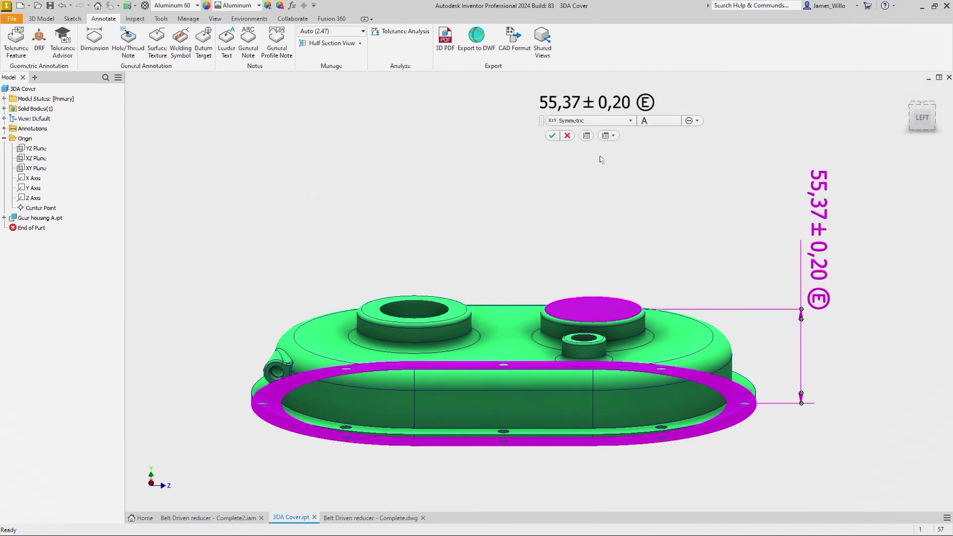
left_click(552, 136)
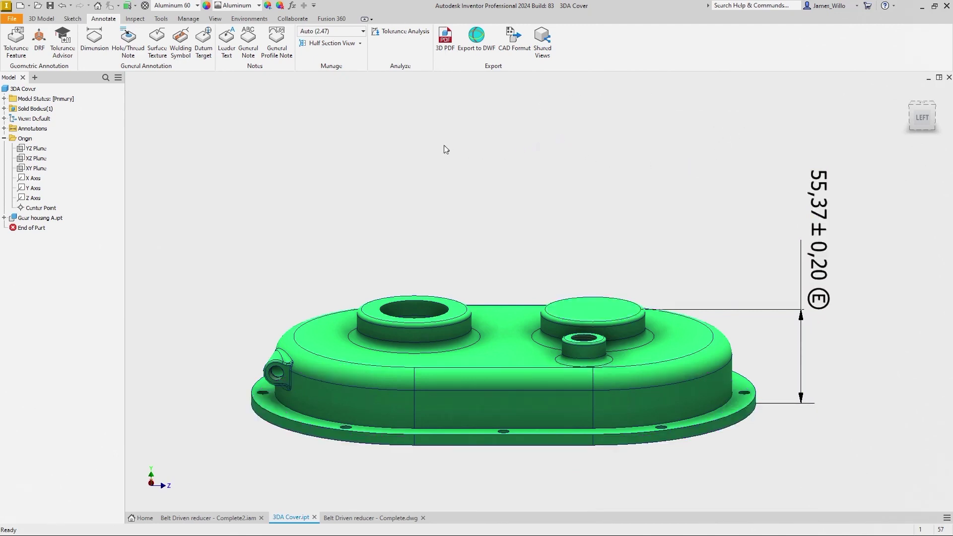
- Add a 2,00 tolerance feature to the cover's top face and place its frame above it
left_click(342, 33)
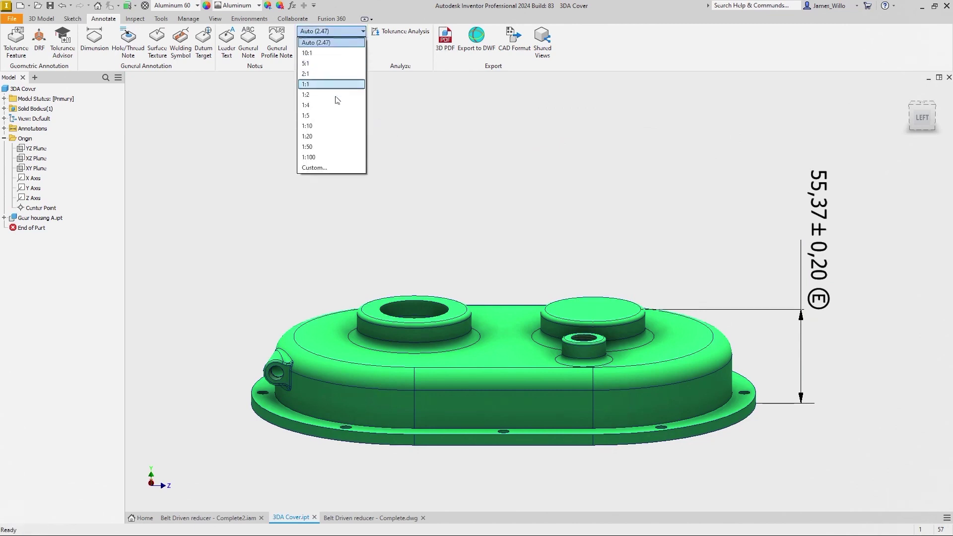
key("Escape")
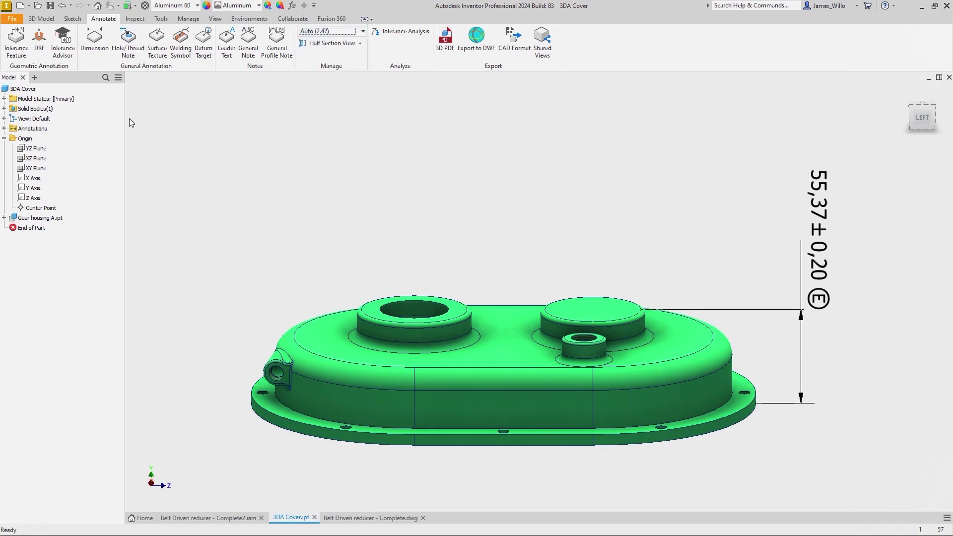
left_click(18, 50)
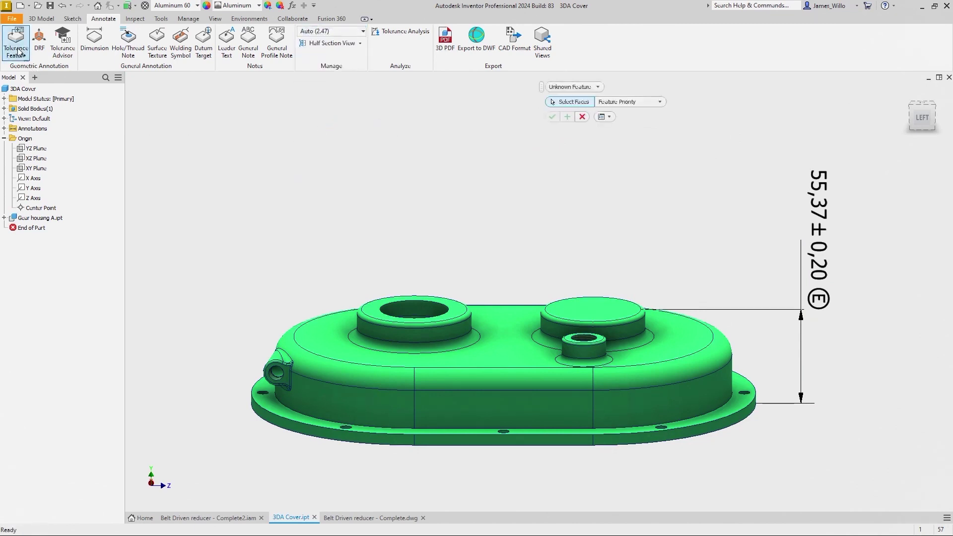
left_click(496, 320)
right_click(472, 219)
left_click(500, 220)
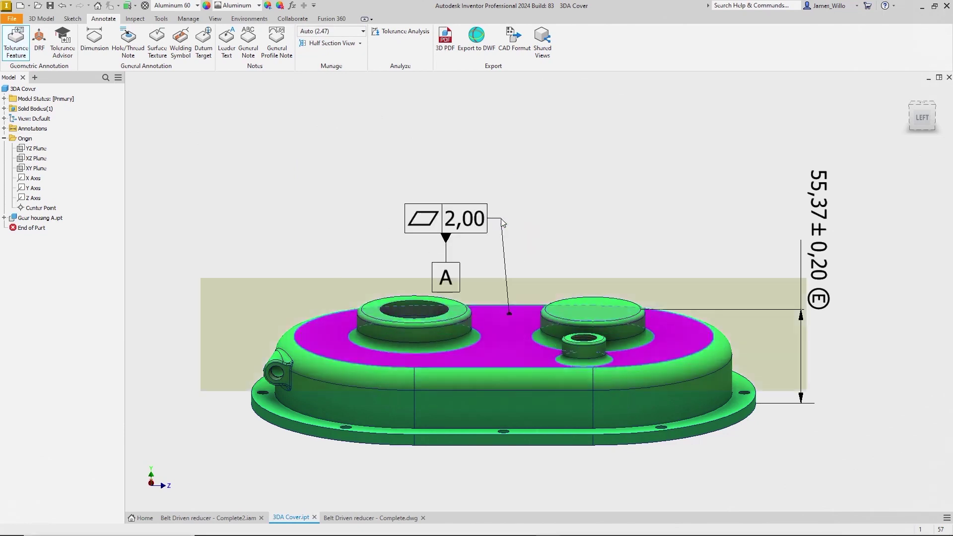
left_click(510, 172)
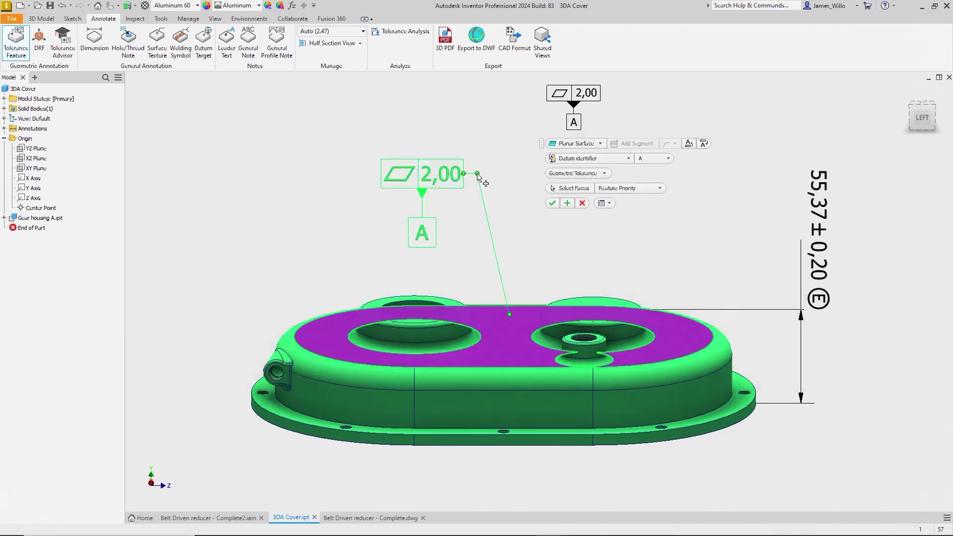
- Change the tolerance to profile of any surface with an All Over leader symbol
left_click(559, 94)
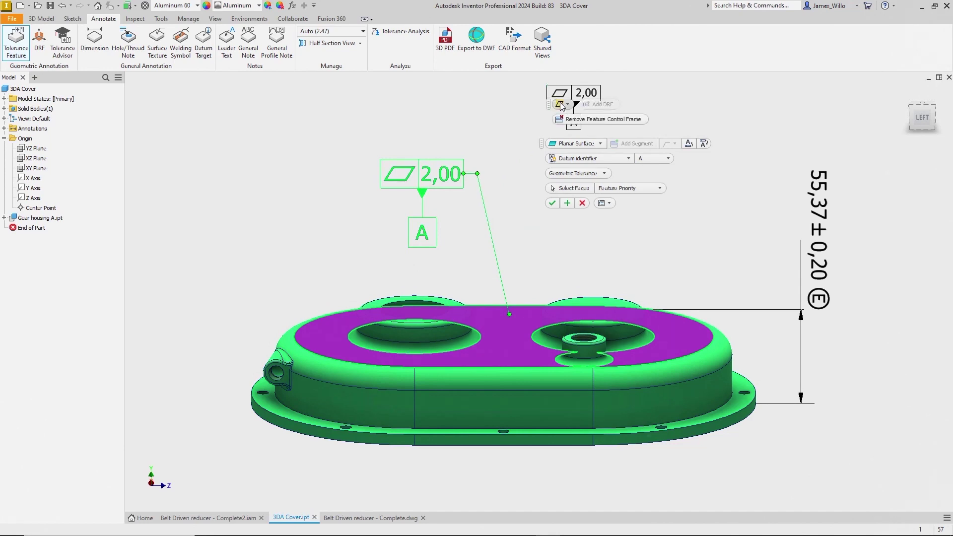
left_click(561, 105)
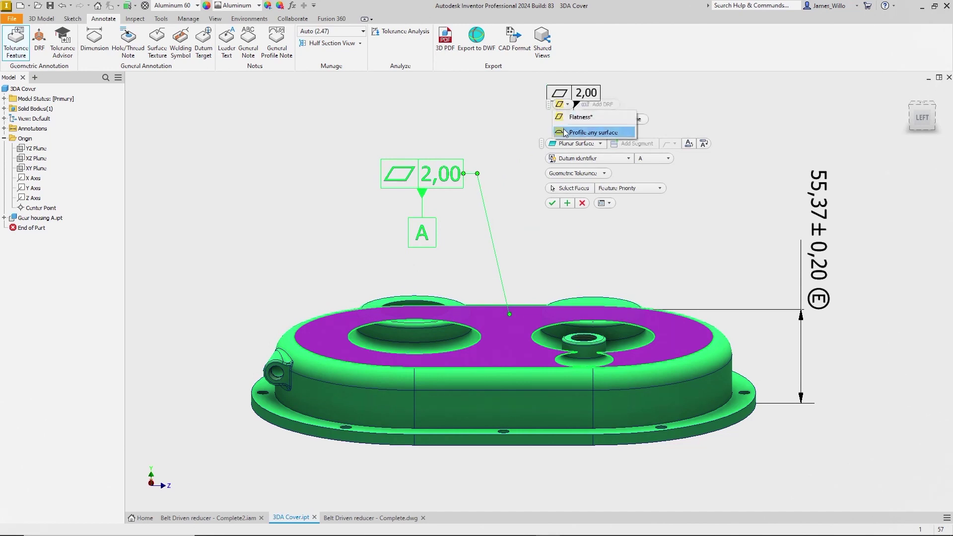
left_click(591, 132)
left_click(670, 144)
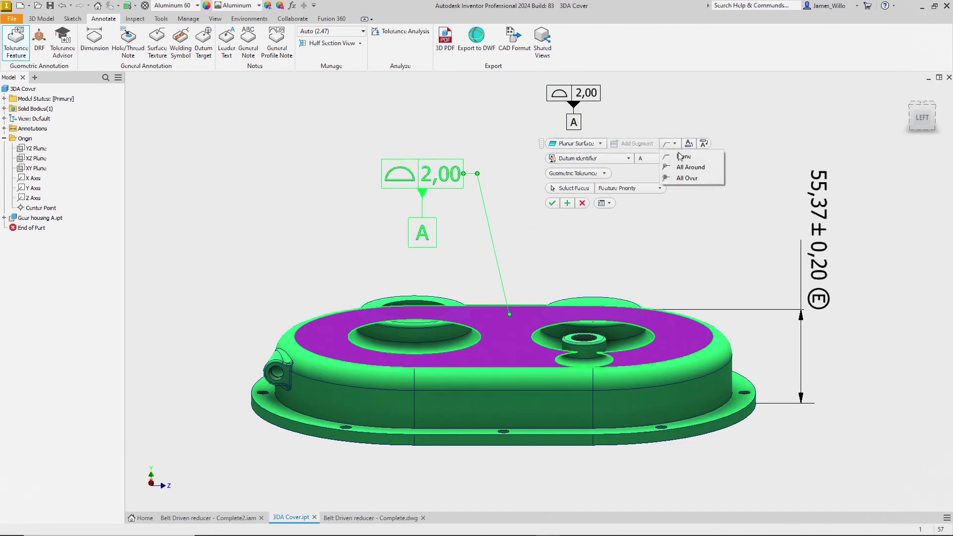
left_click(715, 182)
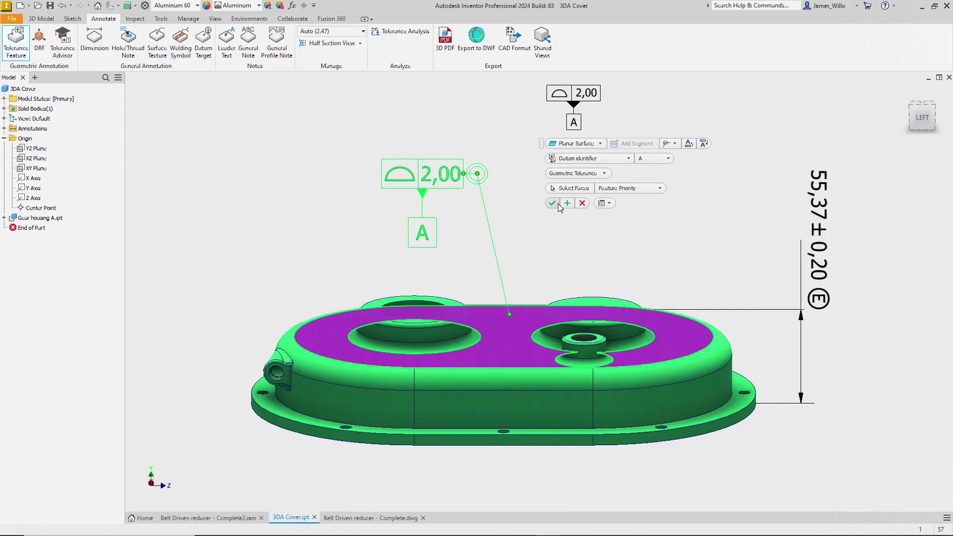
left_click(553, 204)
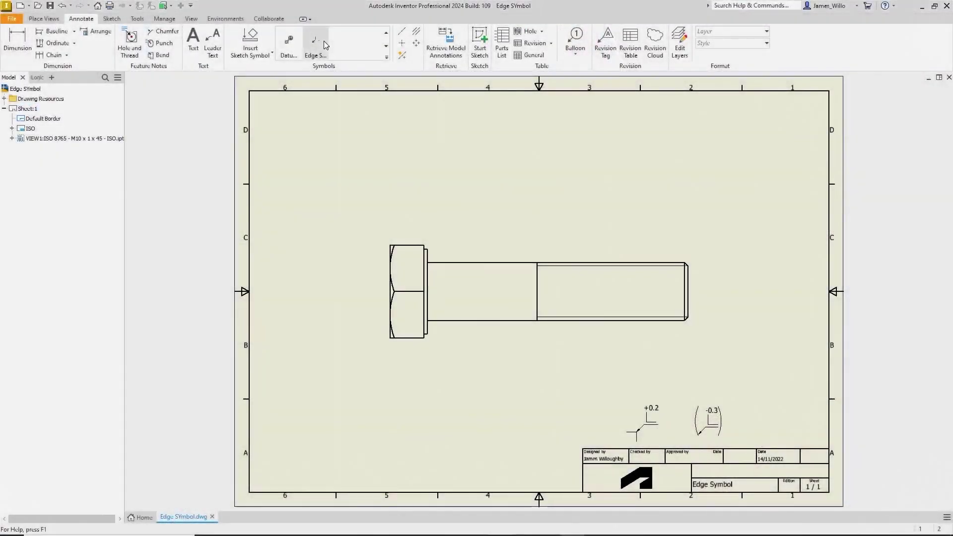
- Start the Edge Symbol command on the bolt drawing
left_click(325, 44)
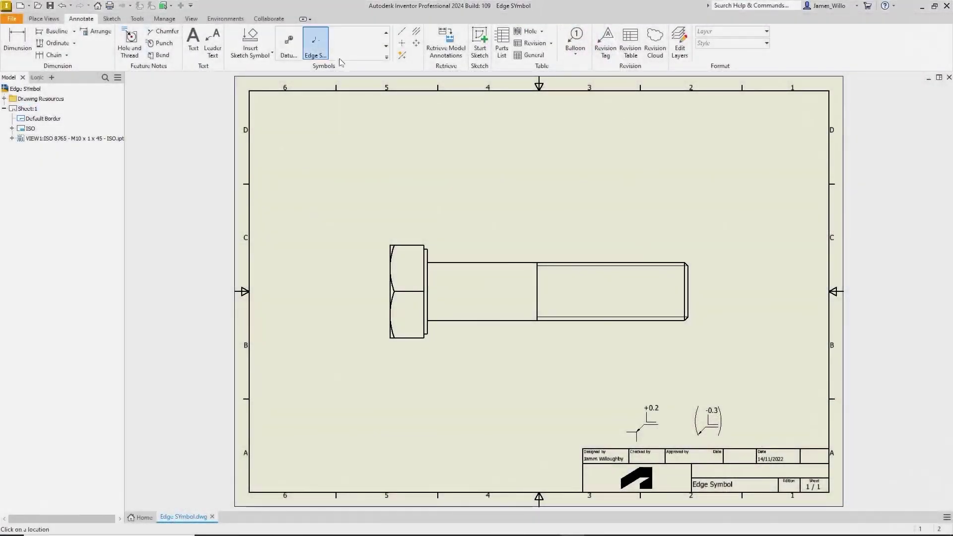
- Place an edge symbol on the bolt head's underside edge with values -0.1 and -0.3
left_click(428, 262)
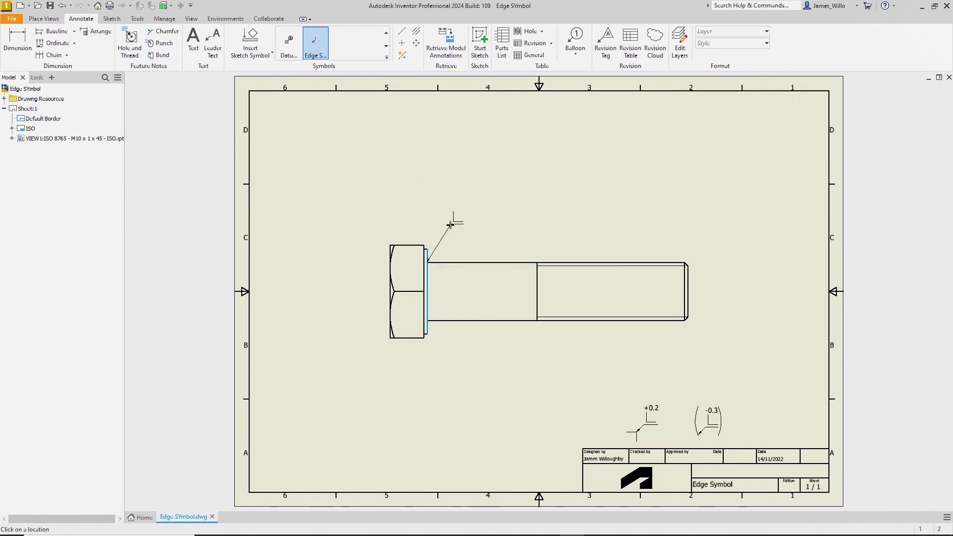
left_click(452, 225)
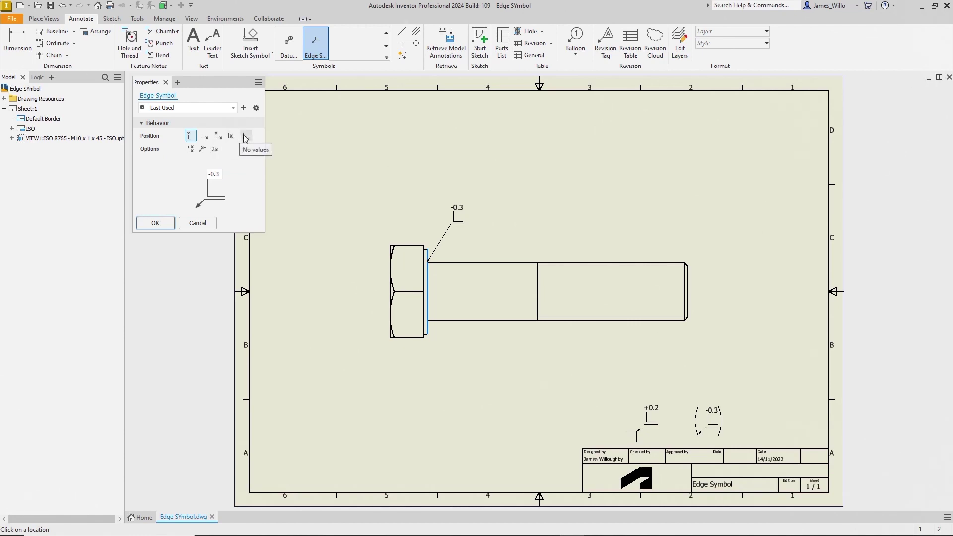
left_click(219, 136)
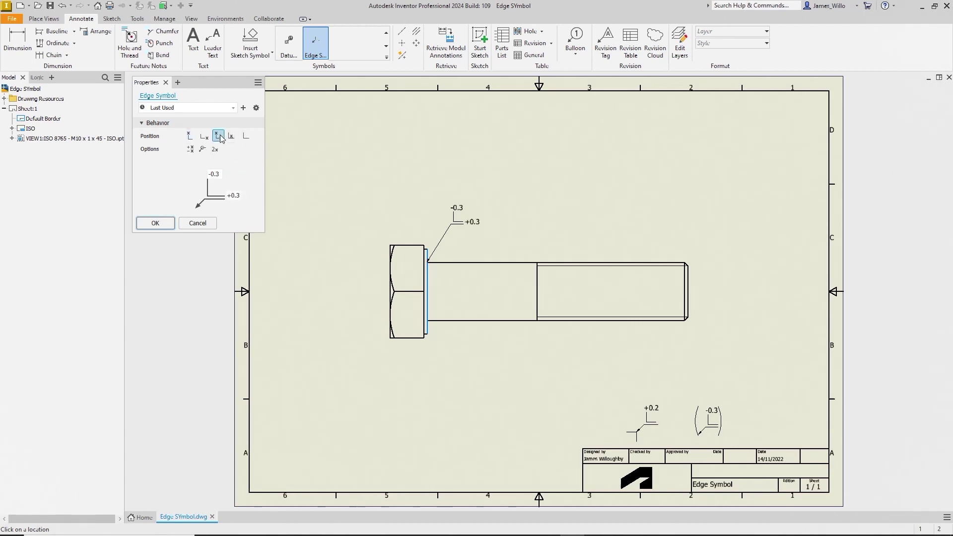
double_click(214, 174)
type("-0.1")
type("-0.3")
- Try the extra value line, all-around and 2x options, then confirm the bolt head symbol
left_click(191, 151)
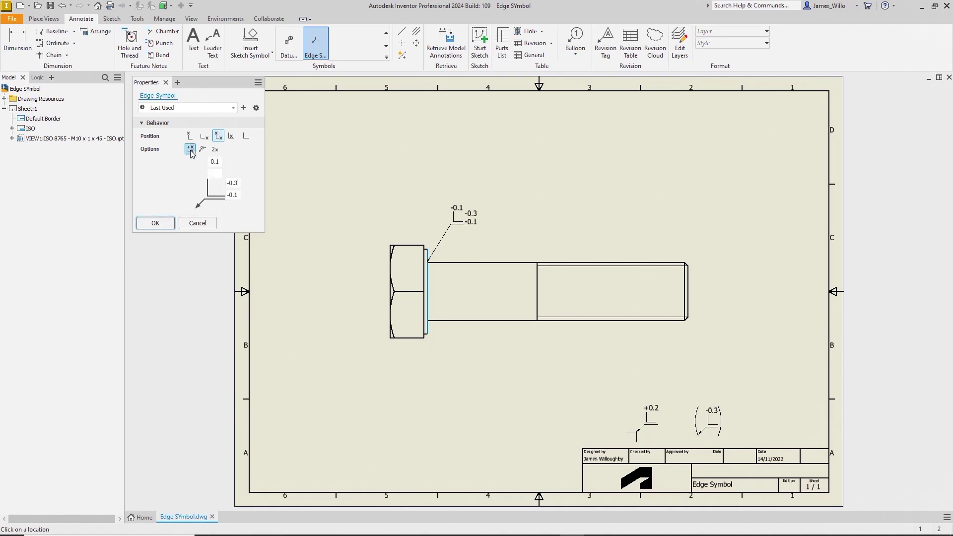
left_click(191, 150)
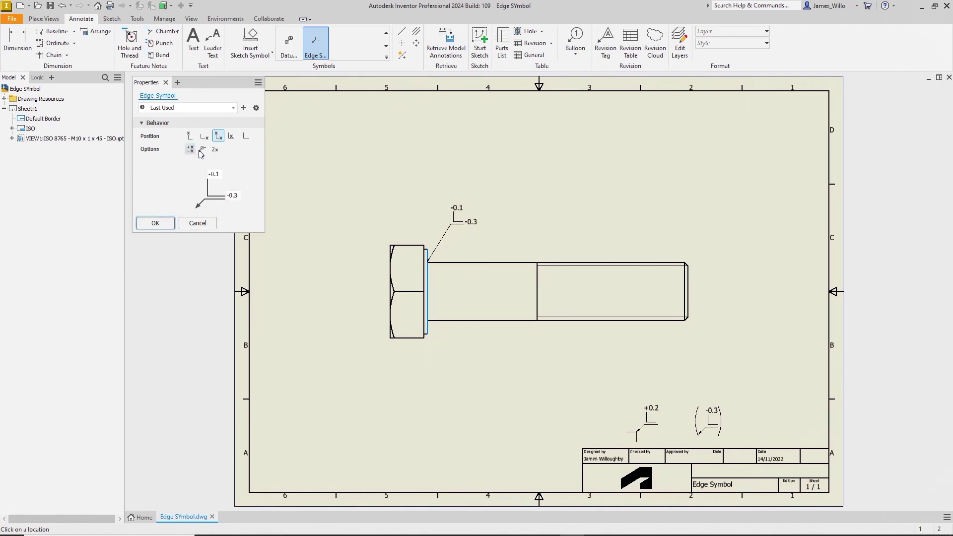
left_click(203, 150)
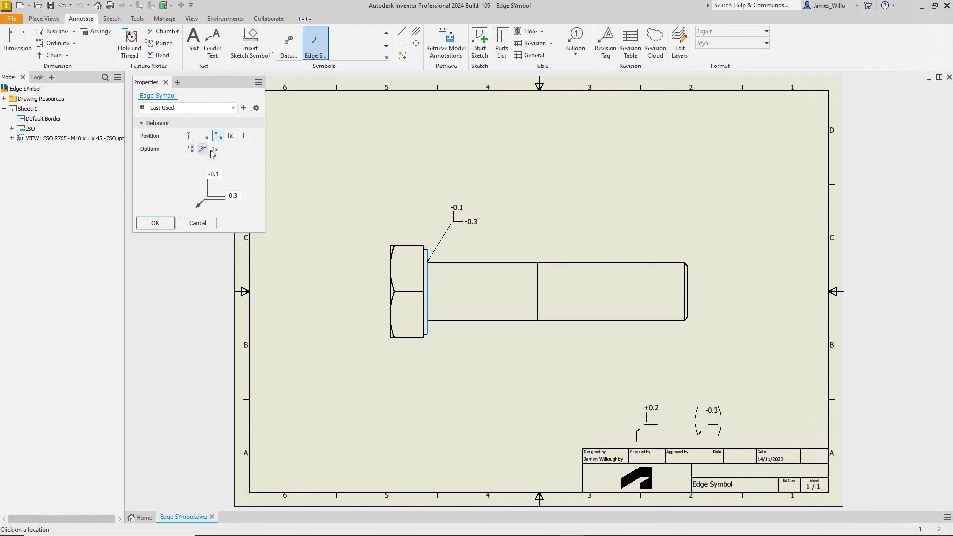
left_click(215, 150)
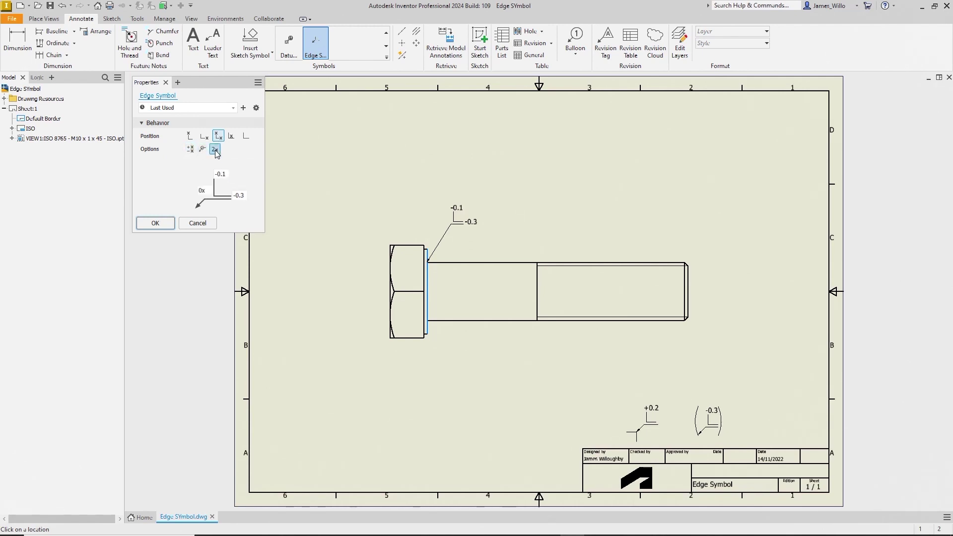
left_click(145, 224)
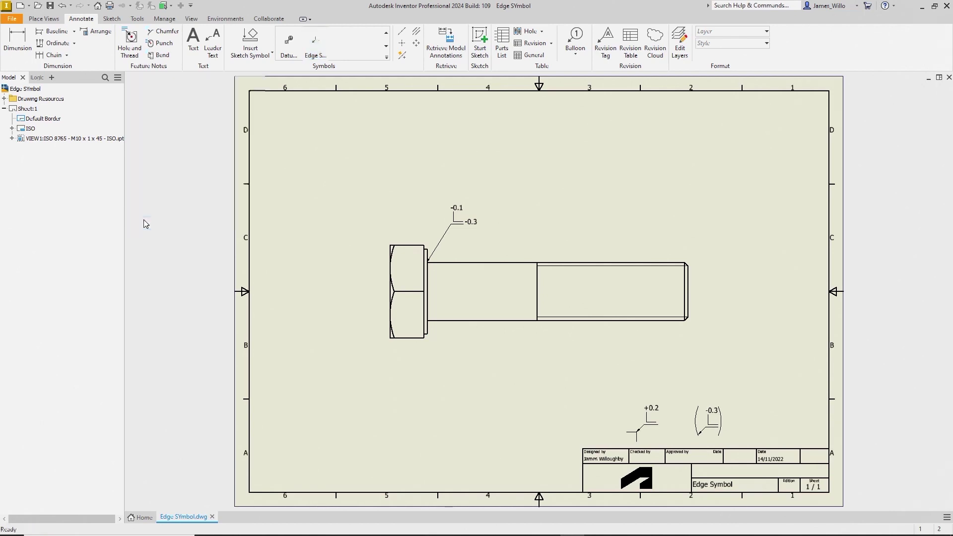
- Place an ISO 13715 general edge symbol with a single ±0.2 value at the sheet's lower right
left_click(315, 44)
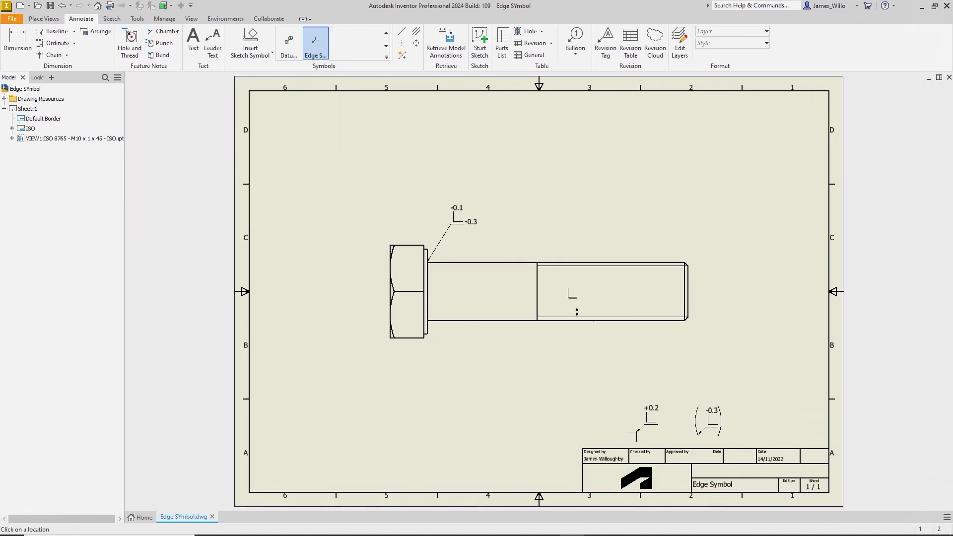
left_click(775, 429)
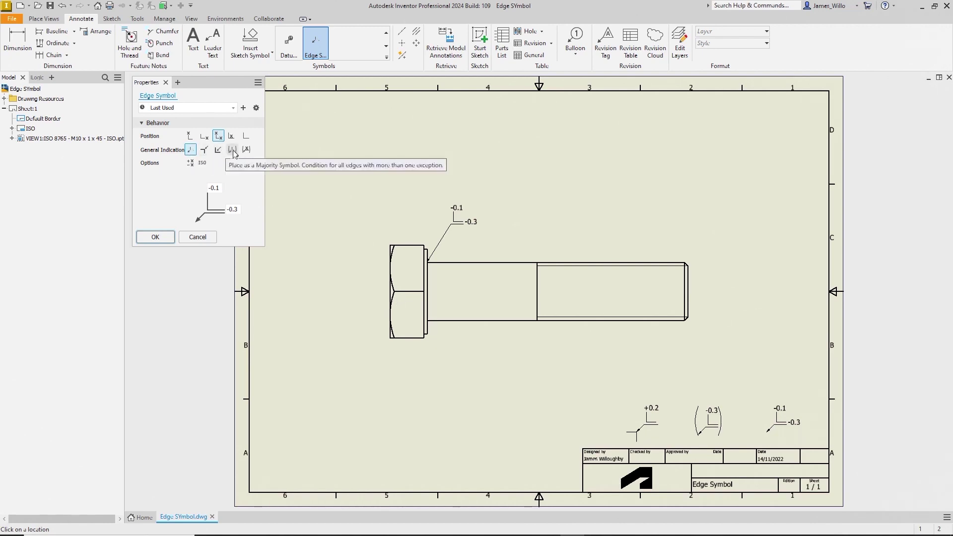
left_click(203, 163)
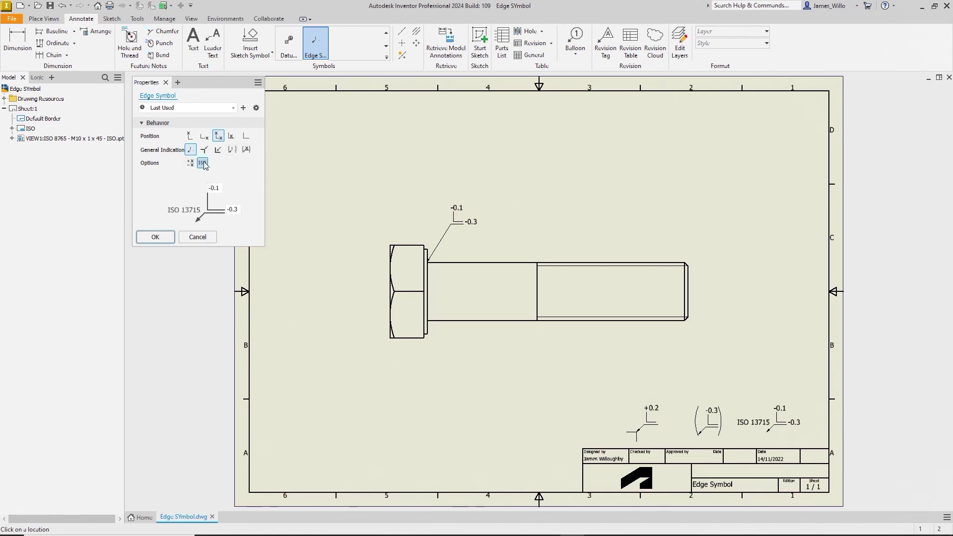
left_click(231, 136)
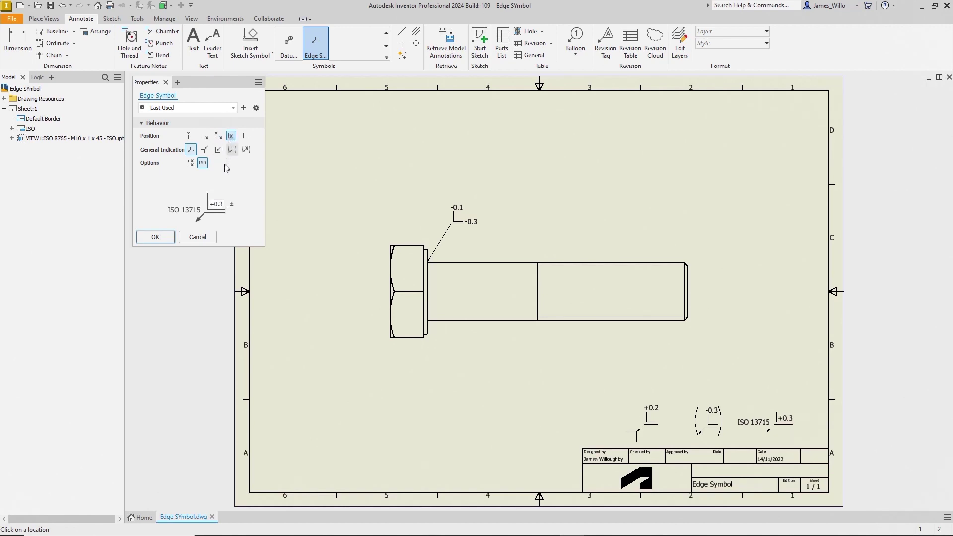
double_click(223, 205)
key("BackSpace")
left_click(231, 208)
type("0")
left_click(155, 237)
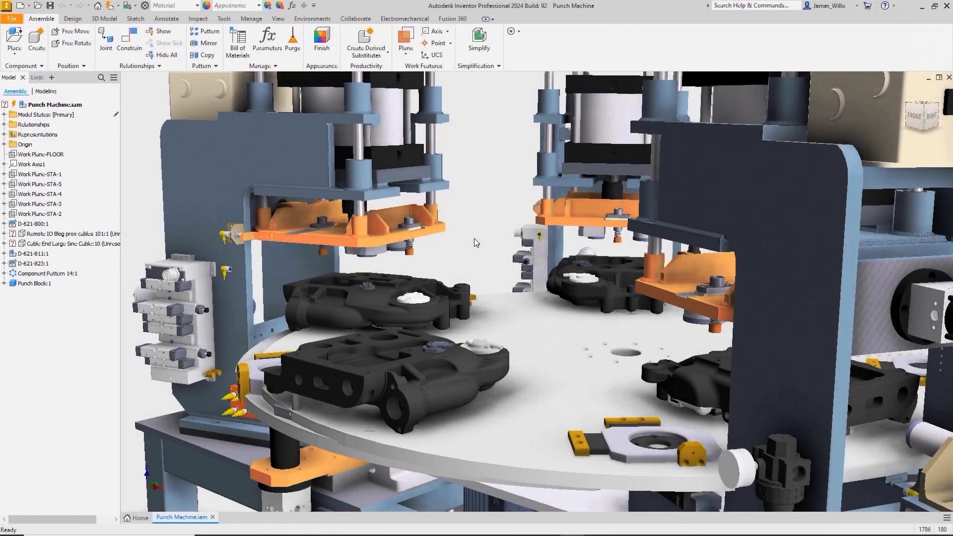
- Open Punch Block:1 from the Punch Machine assembly in its own part window
left_click(400, 282)
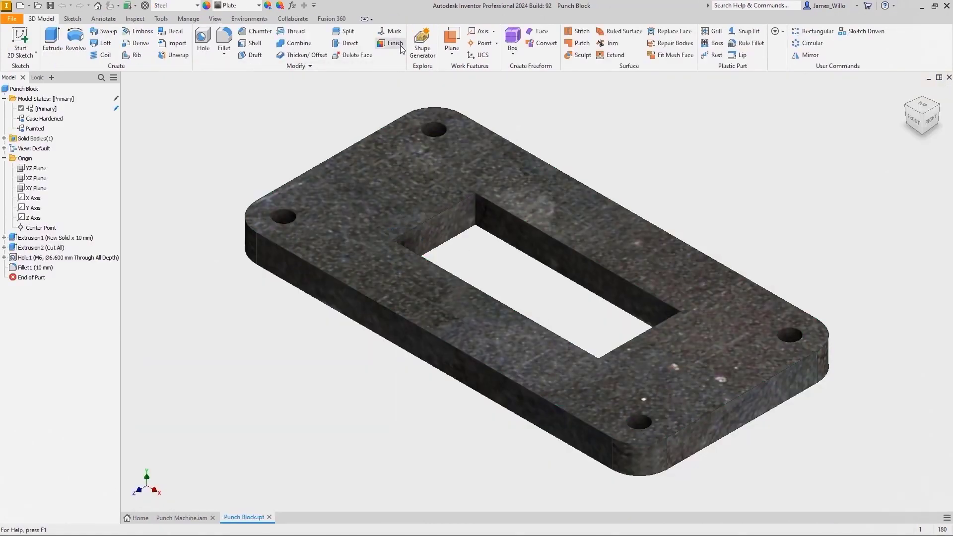
left_click(400, 46)
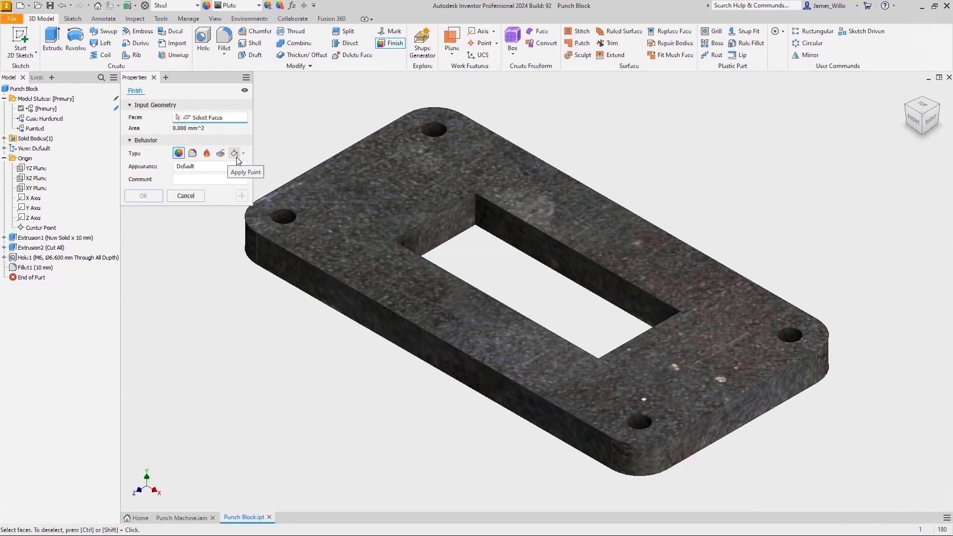
- Set the finish to Heat Treatment, Case Hardening 55±5HRC, with Textured - Gray appearance
left_click(206, 153)
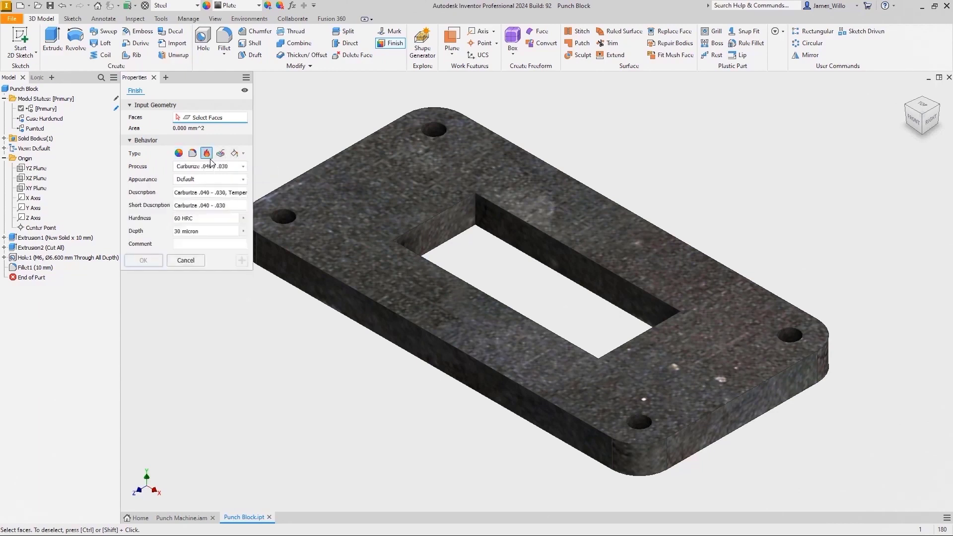
left_click(243, 167)
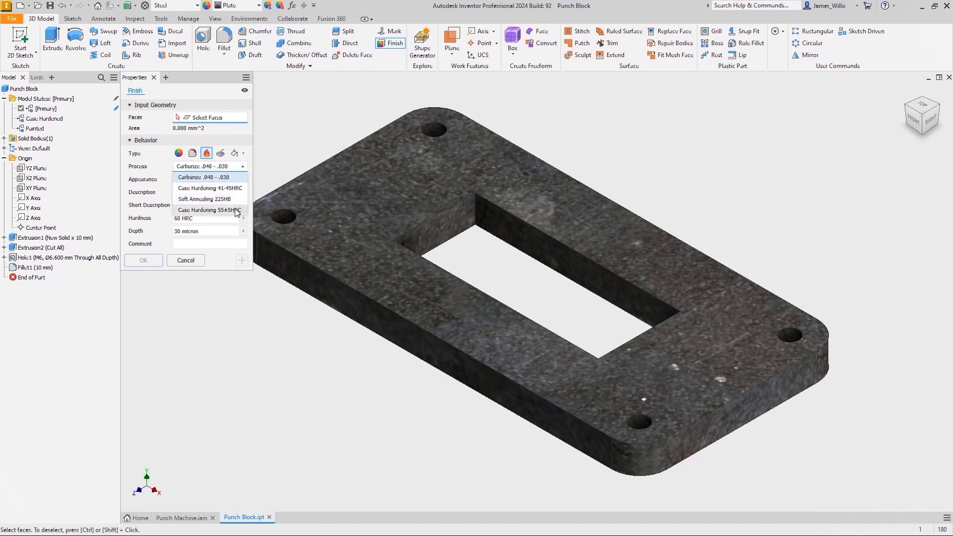
left_click(236, 210)
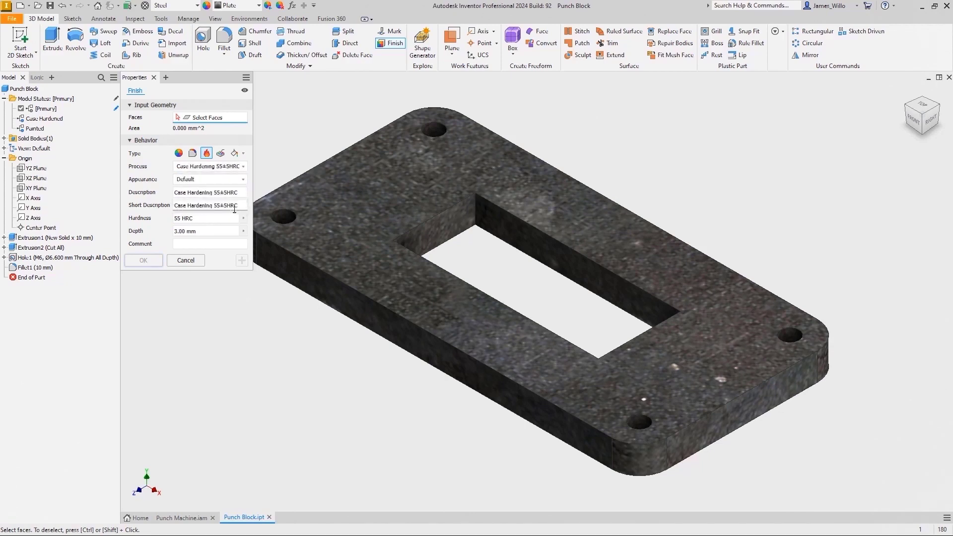
left_click(215, 180)
left_click(191, 311)
- Trim the short description to Case Hardening, comment Sub Contract, and apply to all faces
left_click(214, 207)
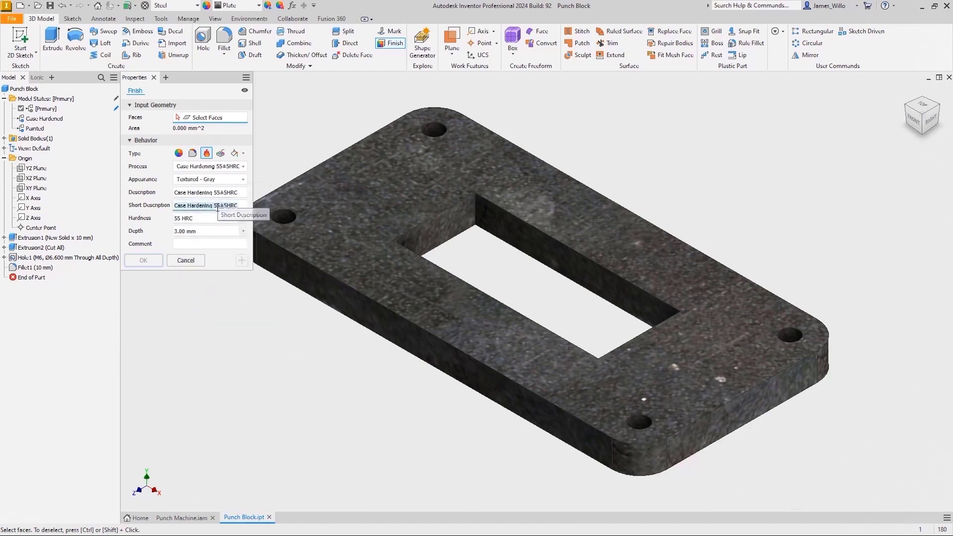
left_click(214, 207)
key("Delete")
key("Delete")
key("Delete")
key("Delete")
key("Delete")
key("Delete")
key("Delete")
key("Delete")
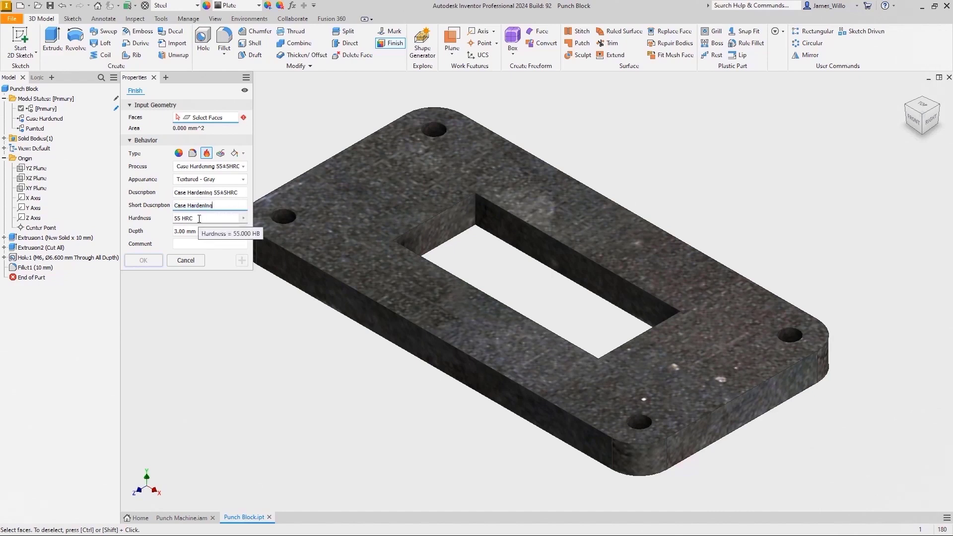
left_click(185, 244)
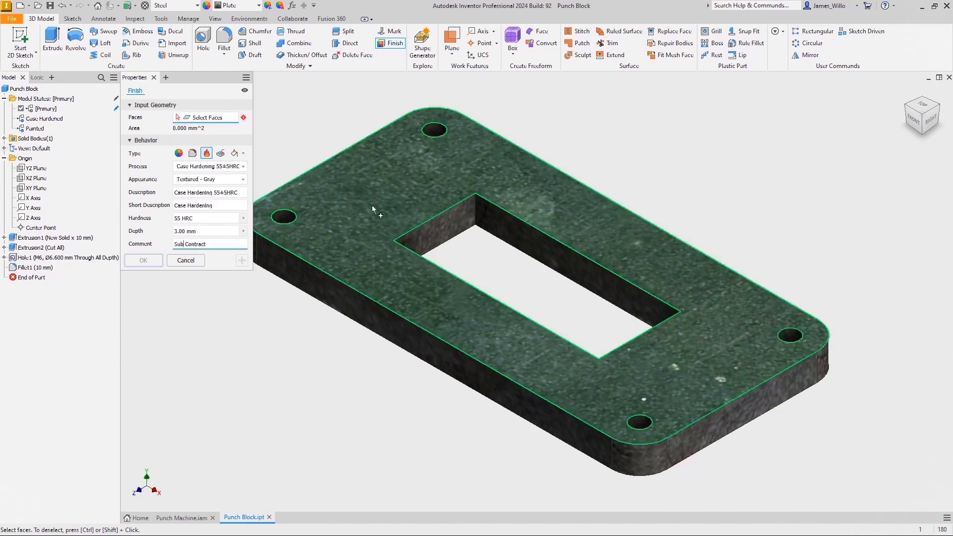
left_click(389, 195)
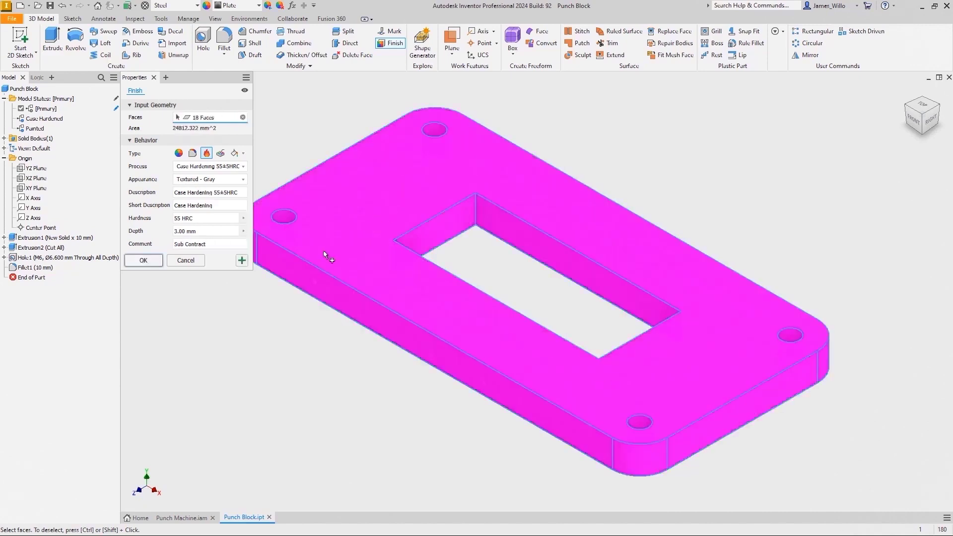
left_click(147, 262)
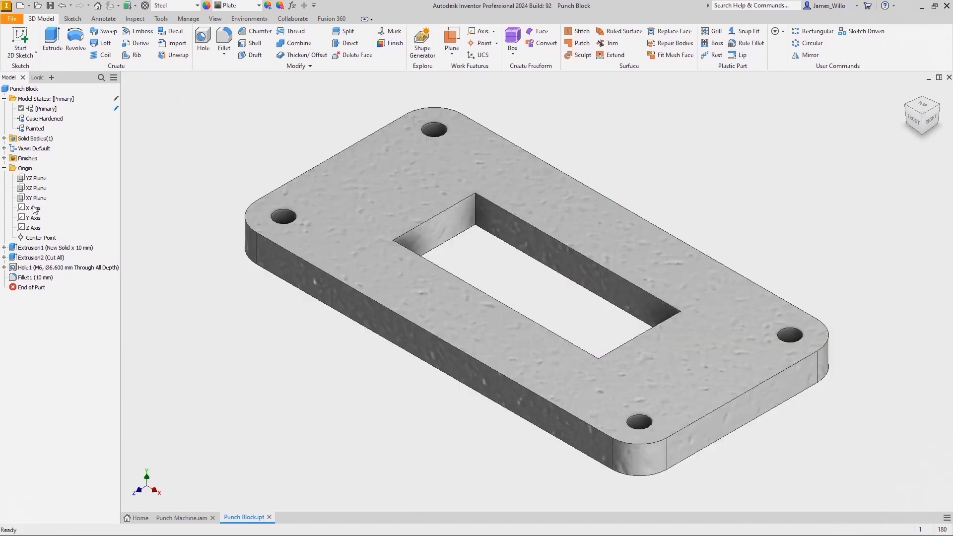
- Activate the Case Hardened model state and unsuppress Finish17 in it
left_click(5, 157)
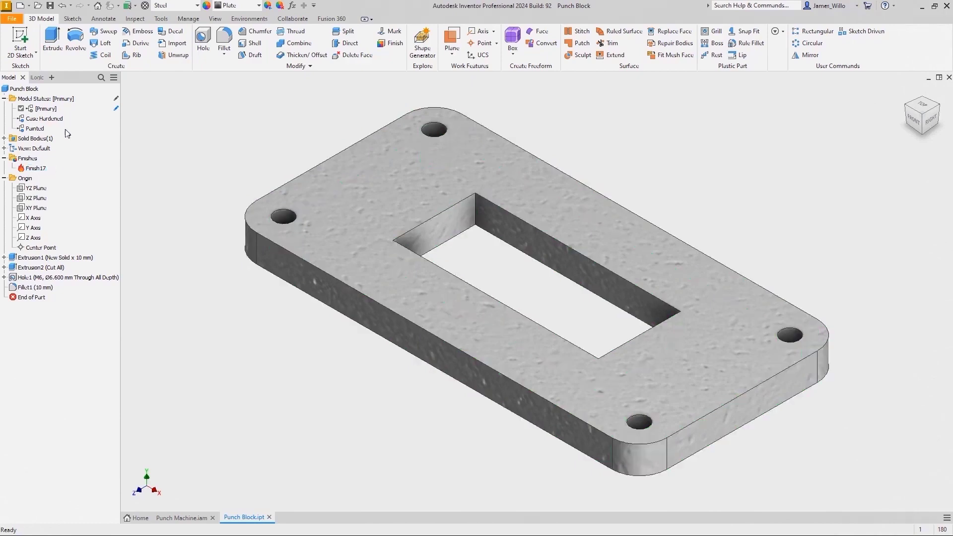
double_click(52, 118)
right_click(40, 169)
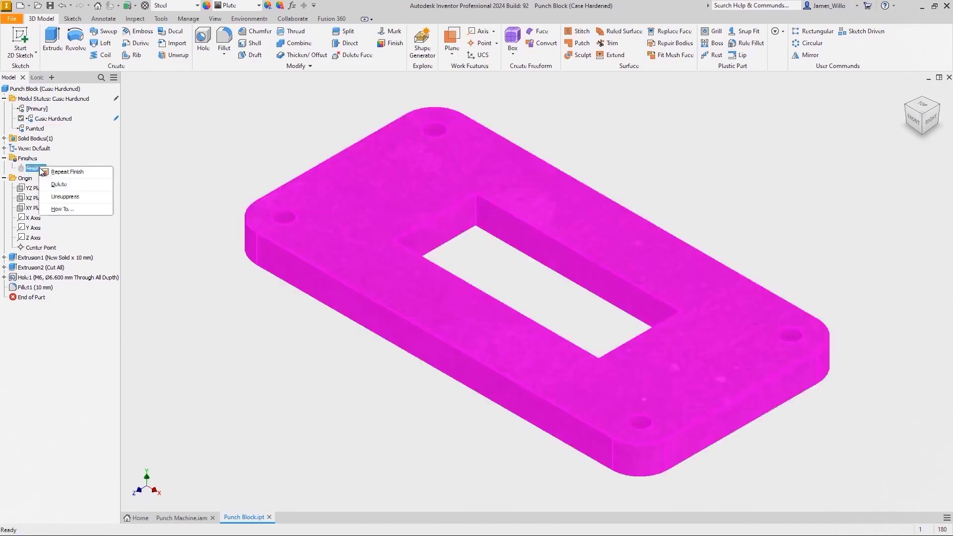
left_click(94, 197)
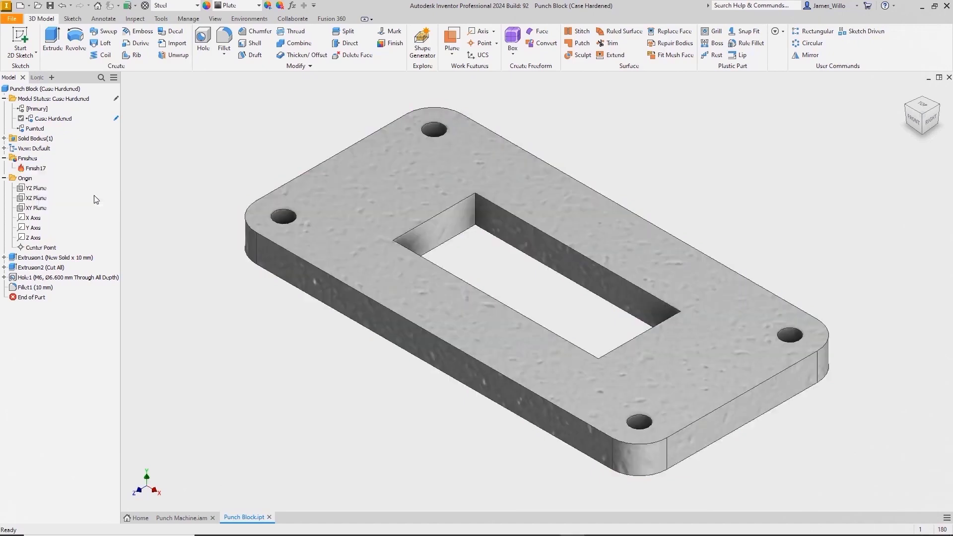
left_click(395, 44)
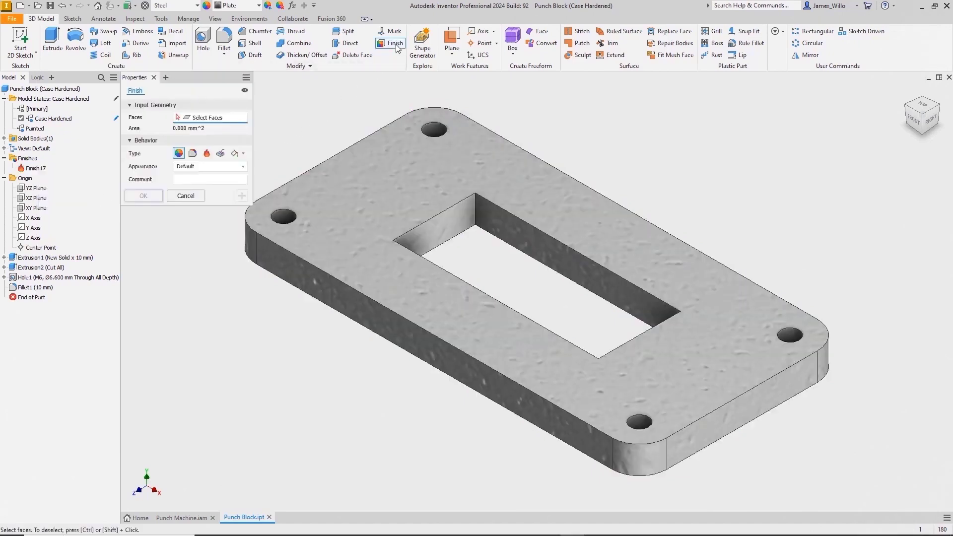
- Apply a 50 micron Primer RAL 8012 paint finish to 16 faces of the block
left_click(234, 153)
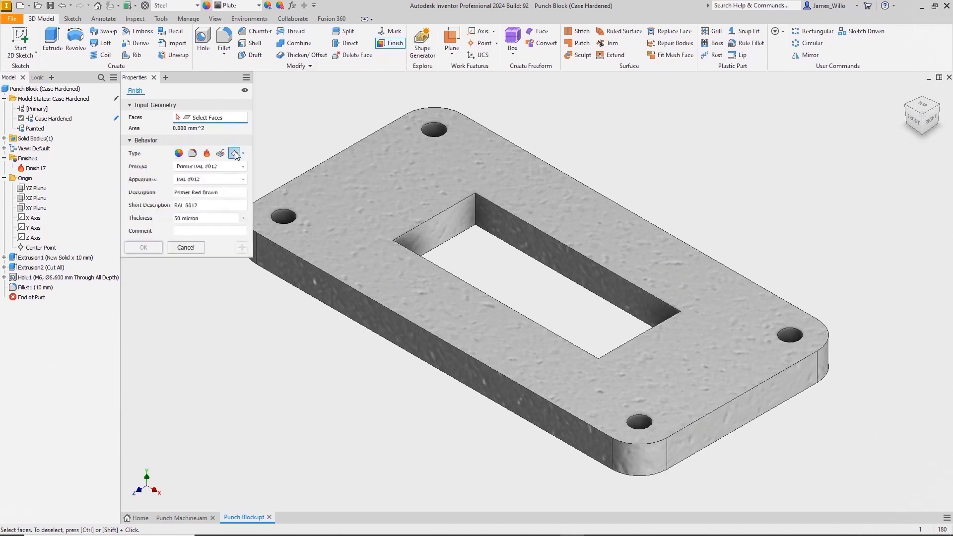
left_click(244, 218)
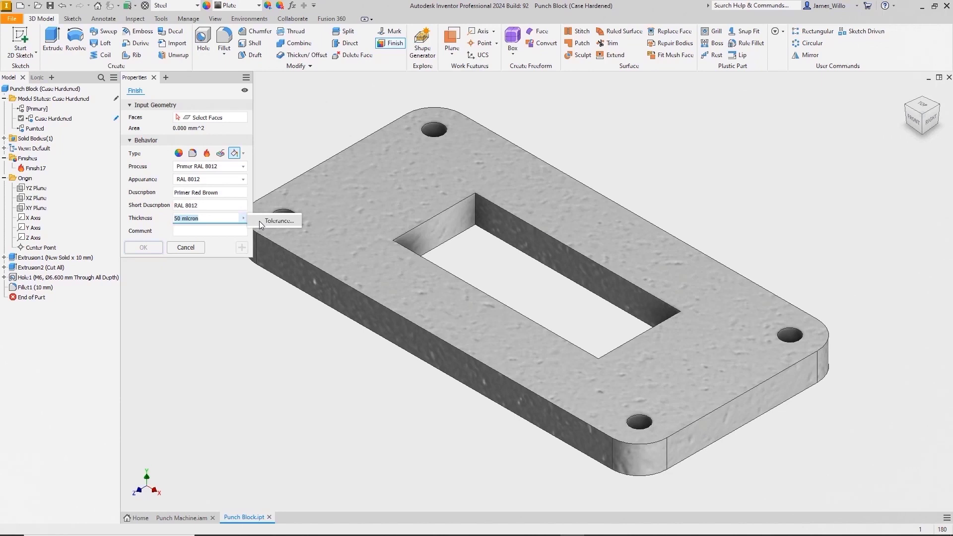
left_click(245, 167)
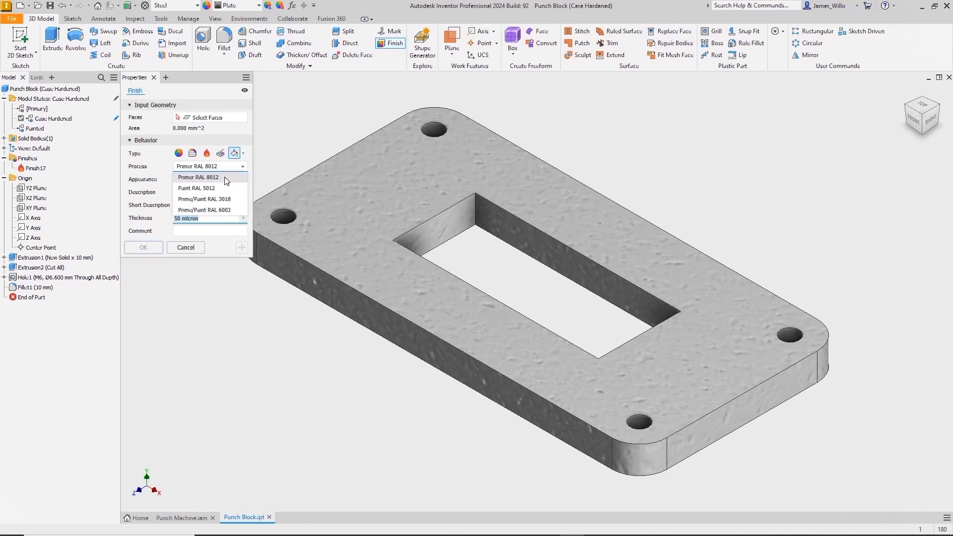
left_click(225, 177)
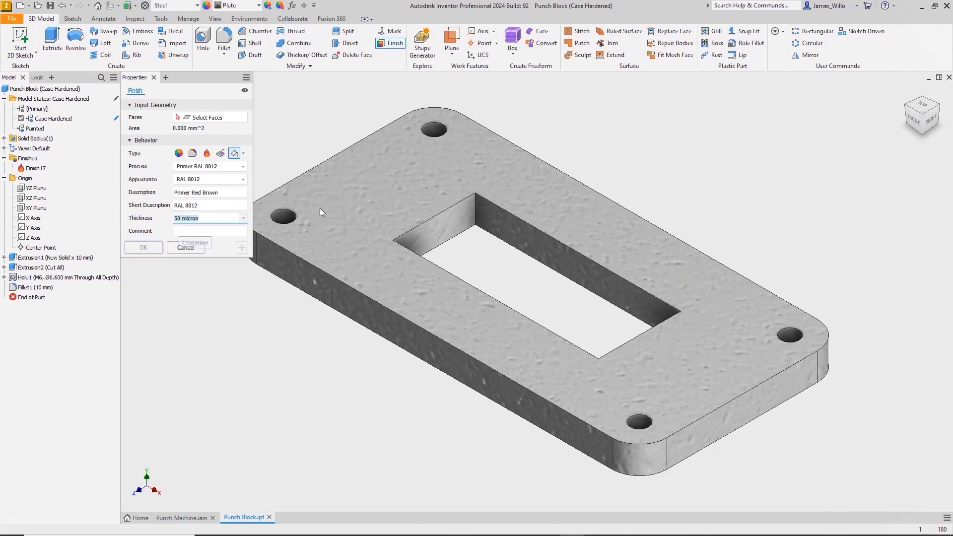
left_click(377, 181)
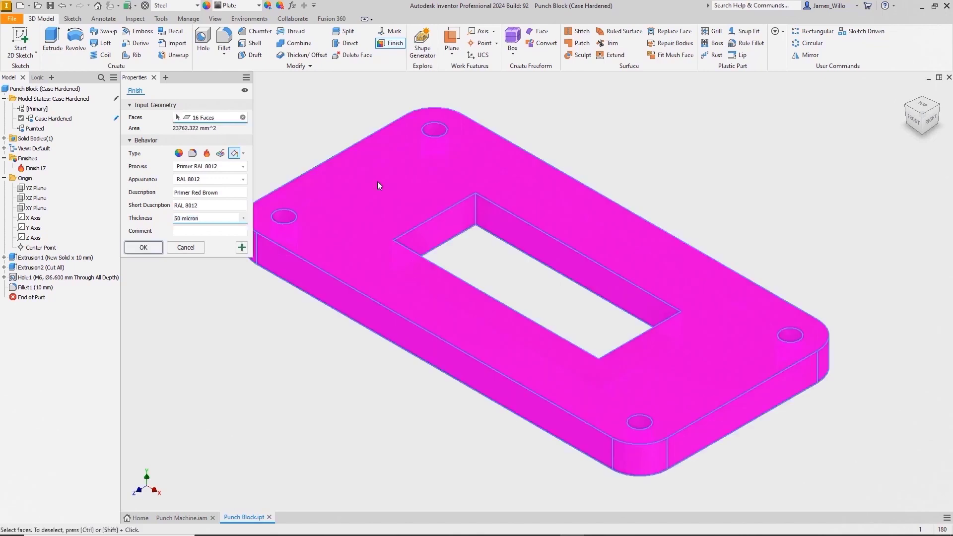
left_click(150, 250)
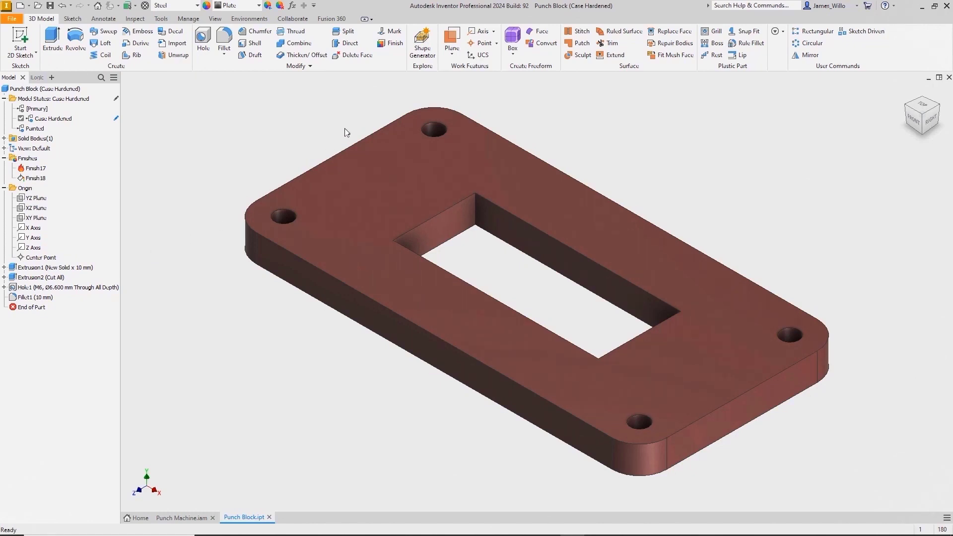
left_click(394, 44)
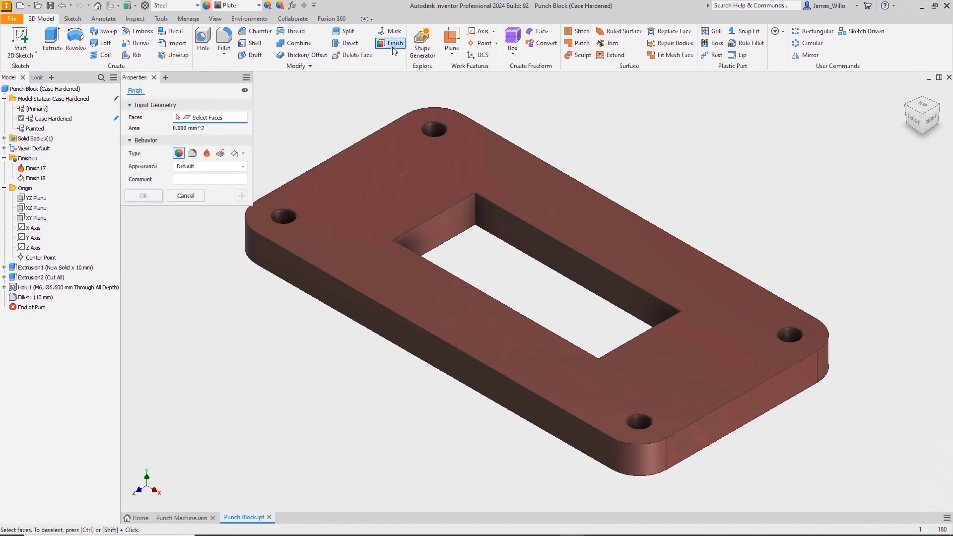
- Add a 50 micron Paint RAL 5012 finish commented 'Final Coat' to all 18 block faces
left_click(234, 153)
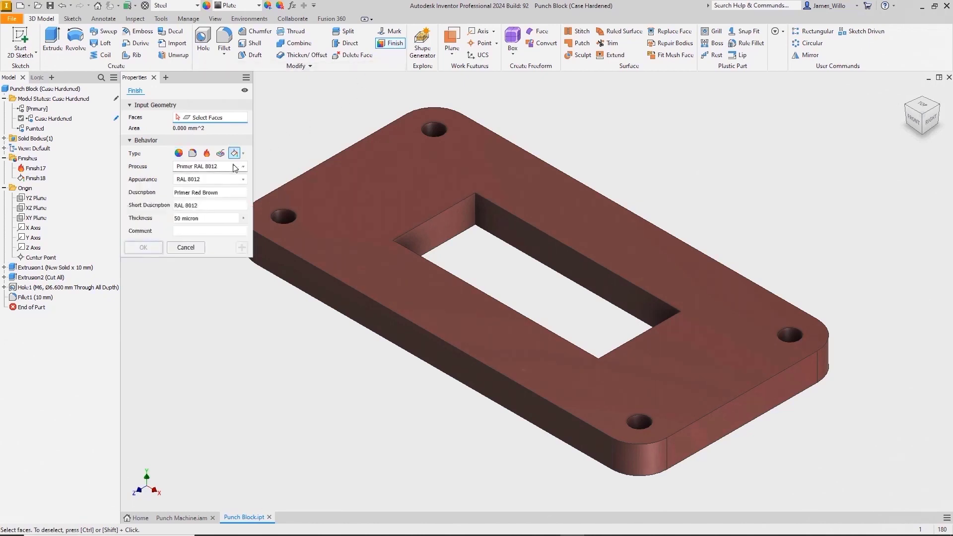
left_click(235, 167)
left_click(223, 184)
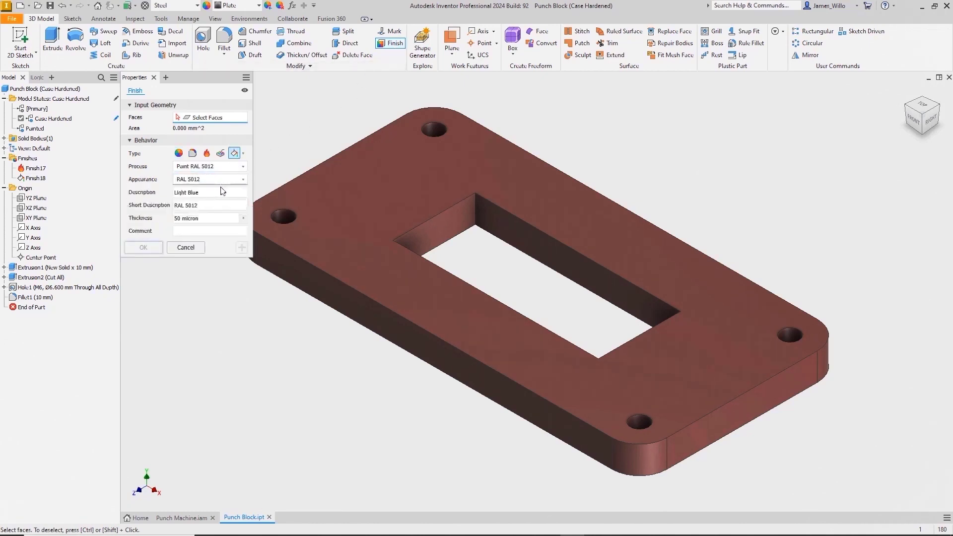
left_click(198, 231)
type("Final Coat")
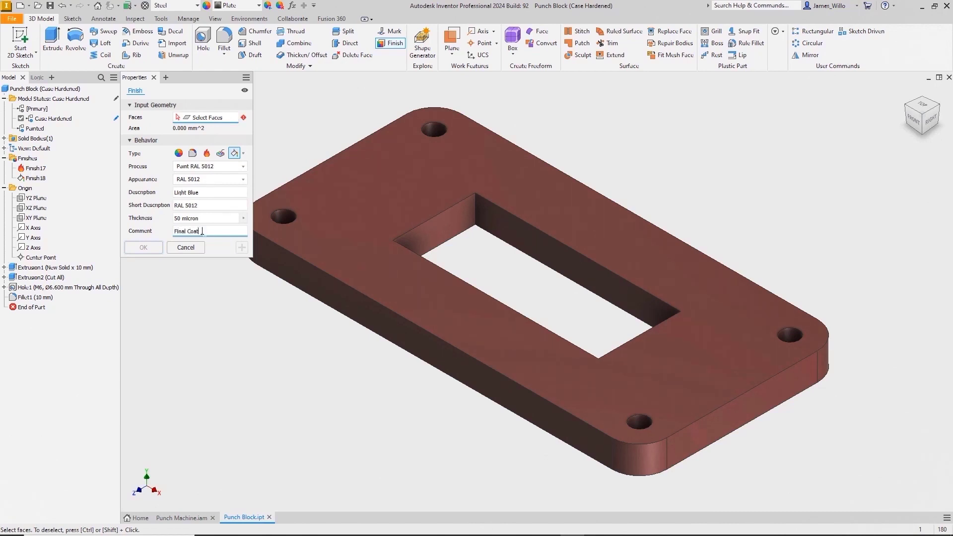
left_click(410, 177)
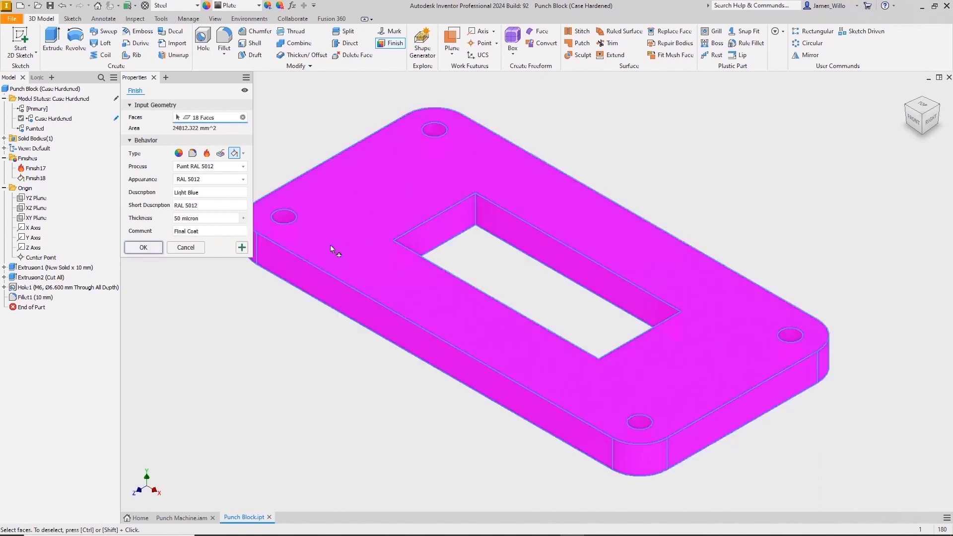
left_click(143, 247)
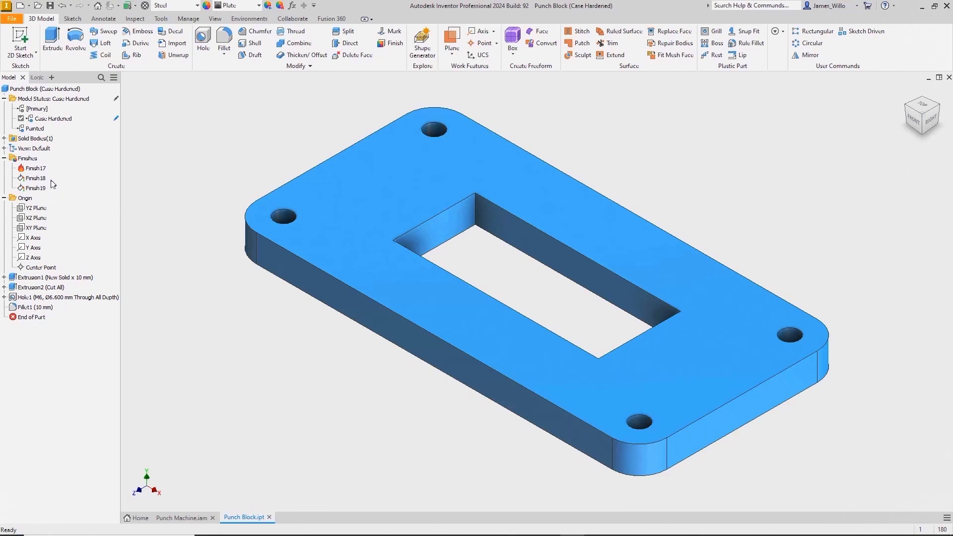
- Suppress Finish18 and Finish19 in the Case Hardened model state
left_click(35, 178)
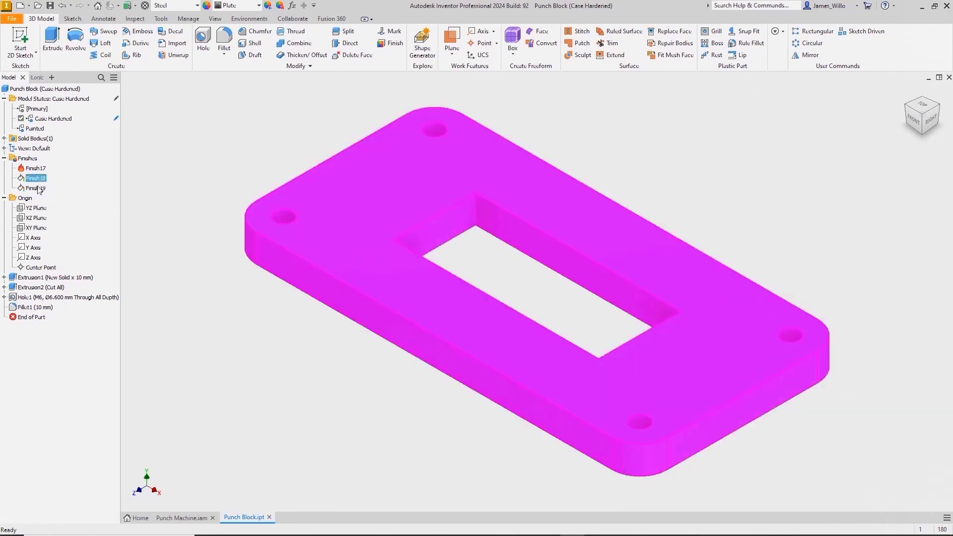
left_click(35, 188, "shift")
right_click(39, 187)
left_click(81, 216)
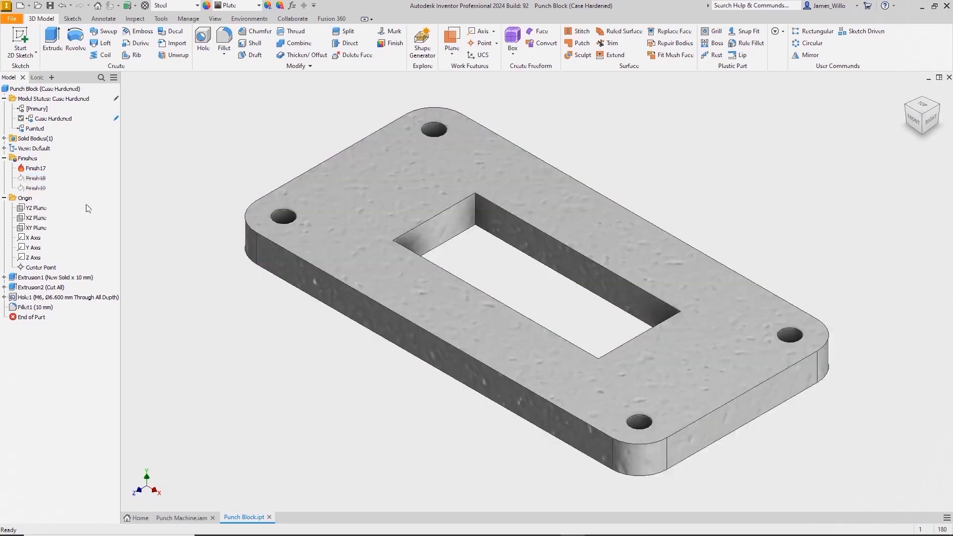
- Activate the Painted model state and unsuppress Finish18 and Finish19 there
double_click(39, 129)
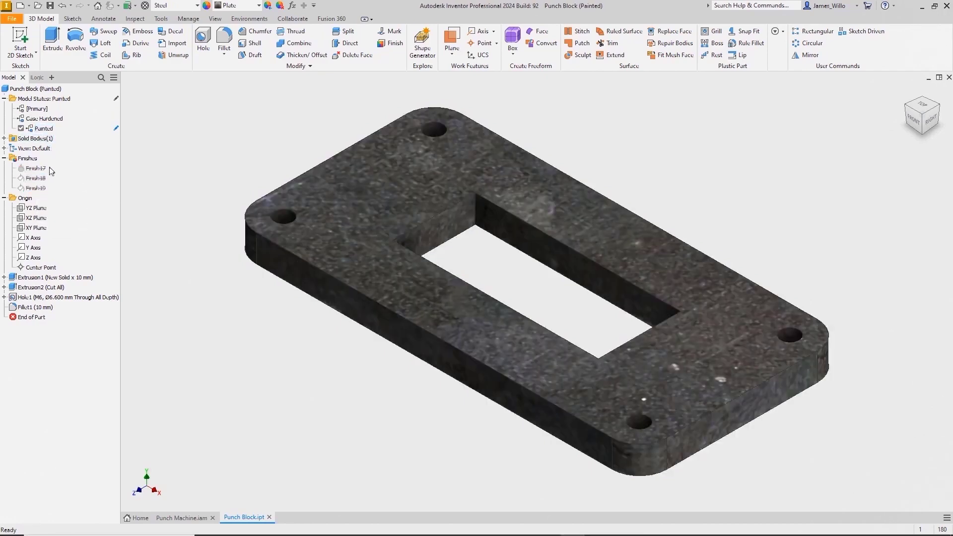
left_click(36, 178)
left_click(40, 188, "shift")
right_click(41, 188)
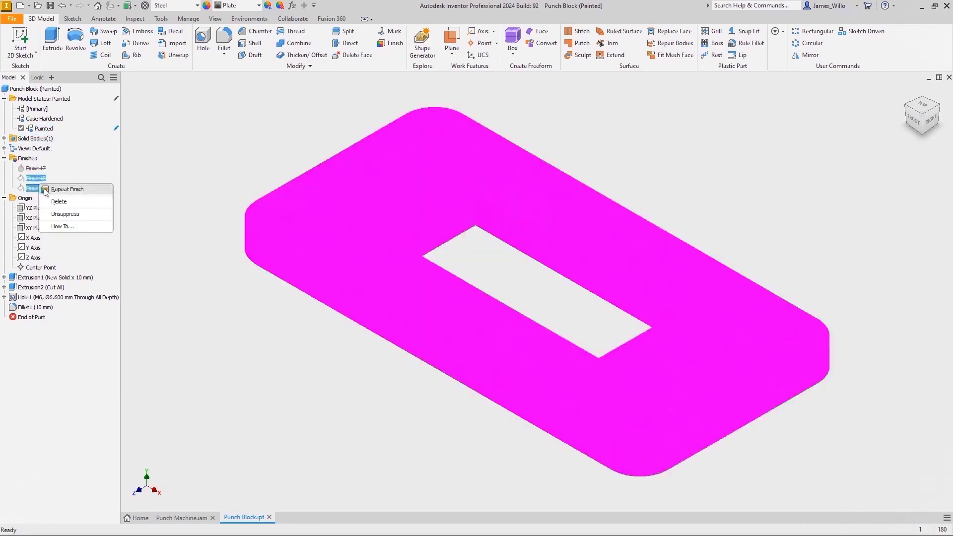
left_click(86, 213)
- Toggle between Case Hardened and Painted, then bring up the fx Parameters table
double_click(45, 118)
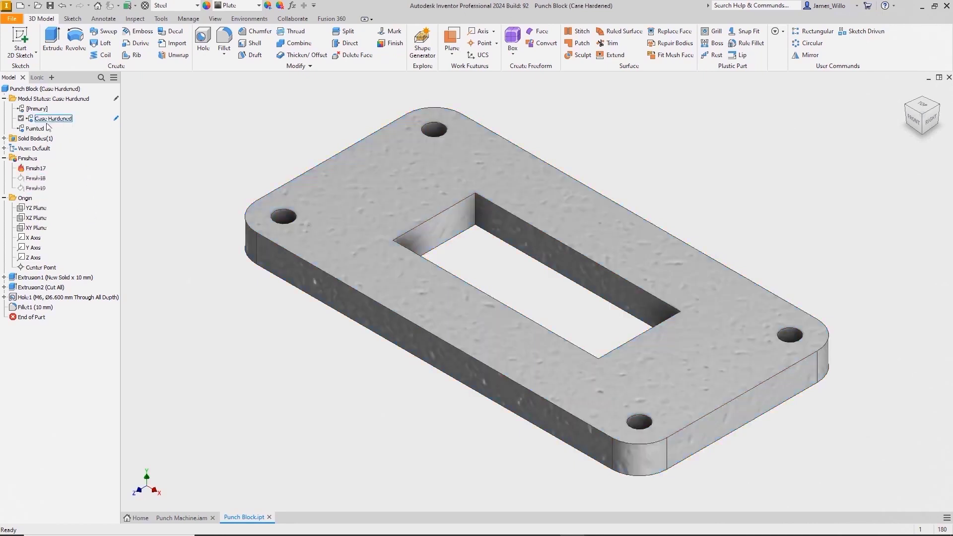
double_click(44, 129)
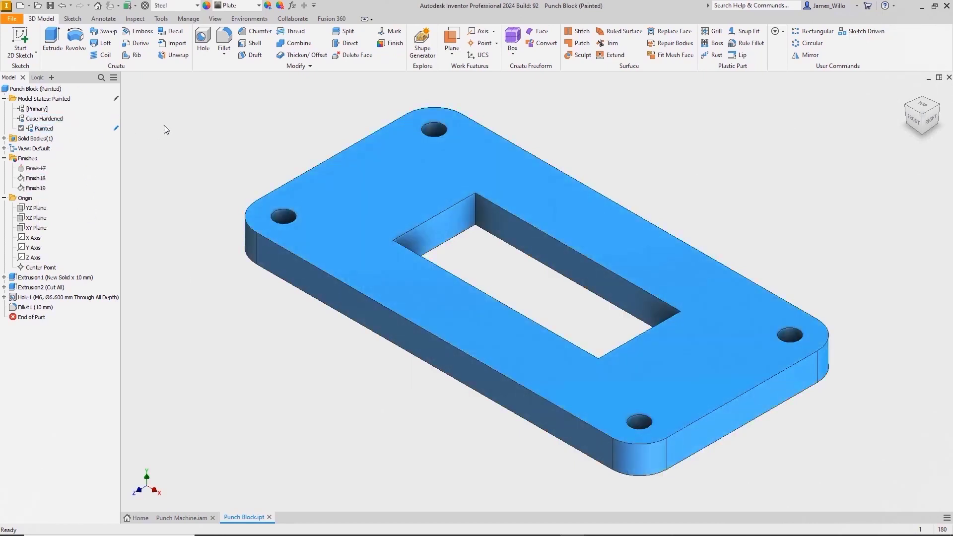
left_click(291, 6)
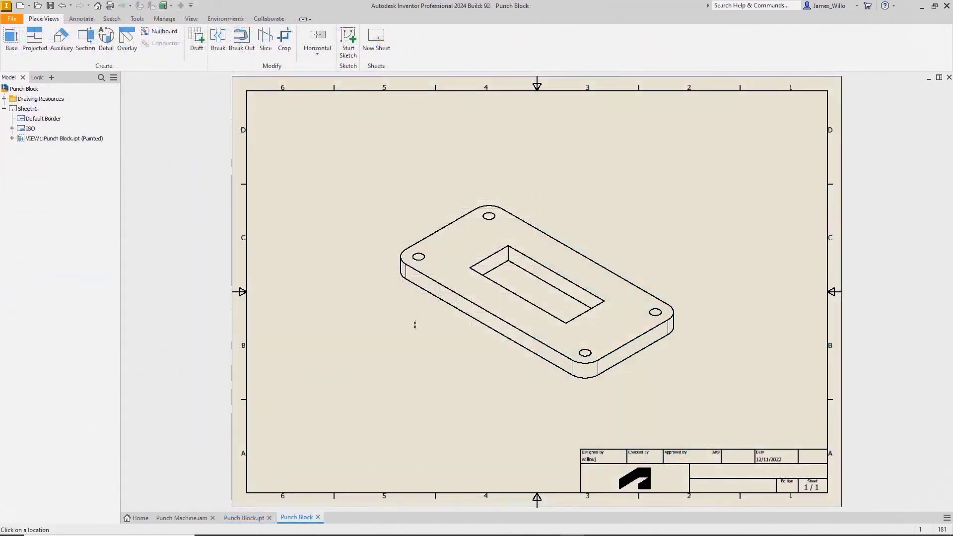
- Draw a note leader from the block's back edge and set text type to Parameters - Finish
left_click(574, 248)
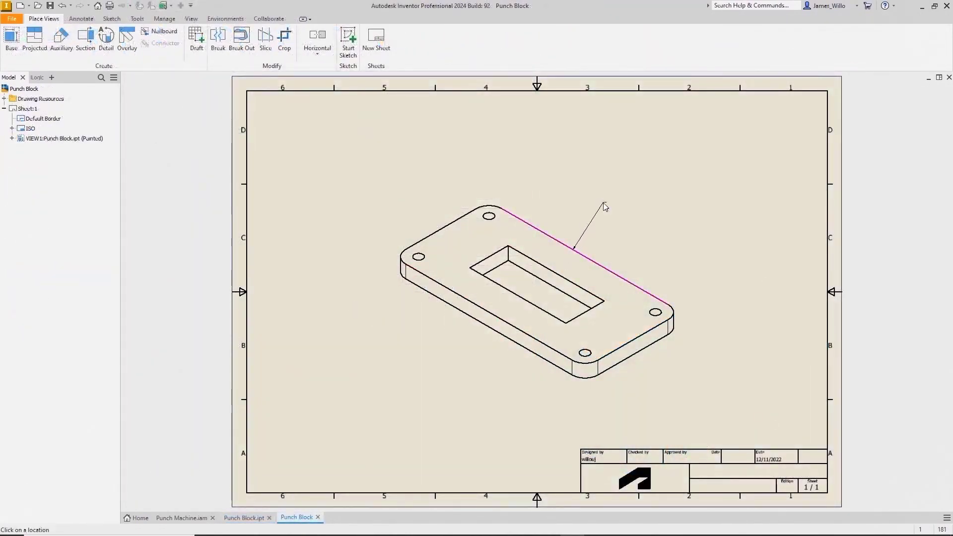
double_click(604, 206)
left_click(434, 276)
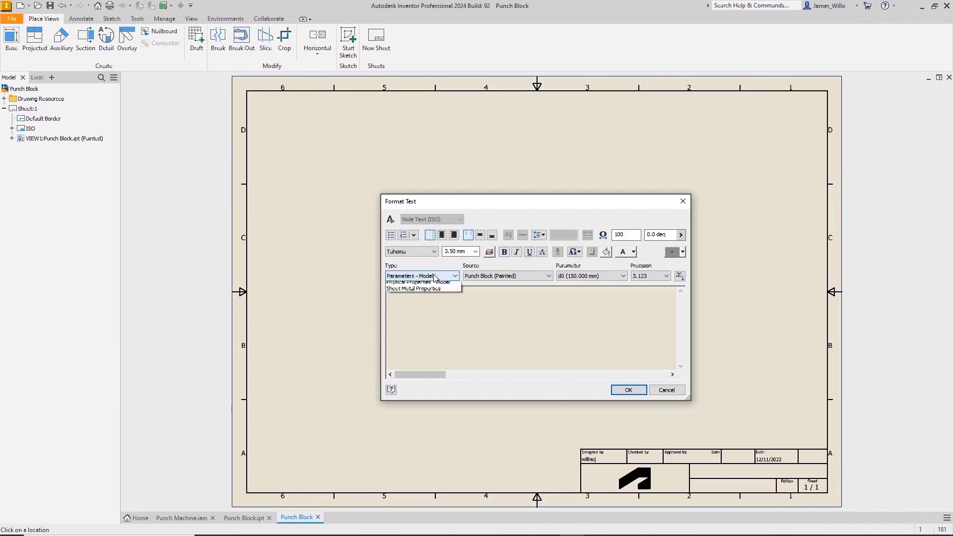
left_click(432, 292)
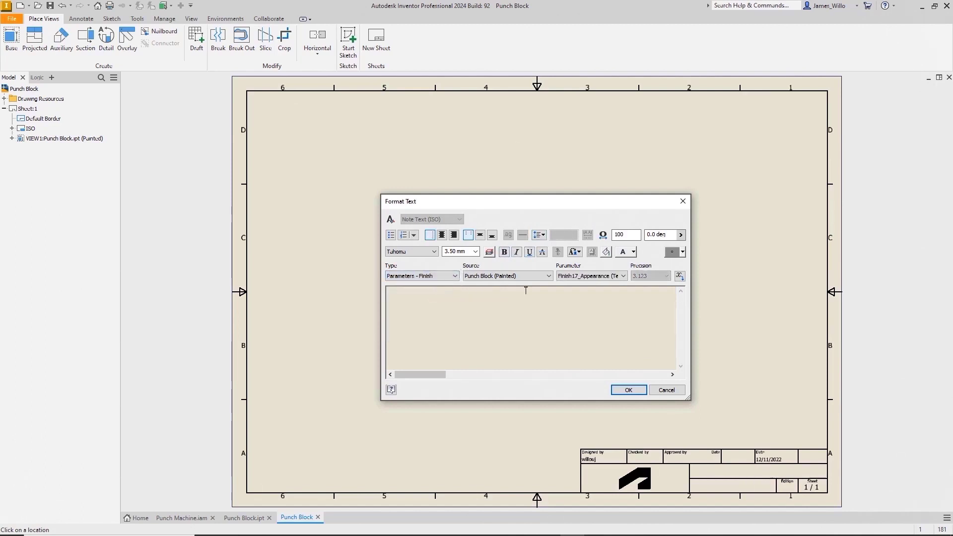
- Insert Finish18 Process (Primer RAL 8012) and Finish18 Thickness at two decimals, with mm
left_click(589, 276)
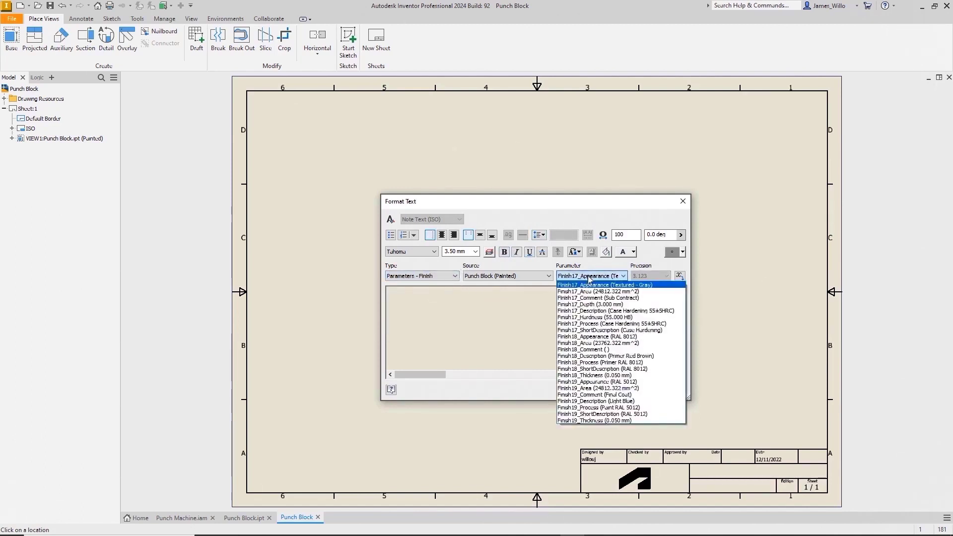
left_click(588, 362)
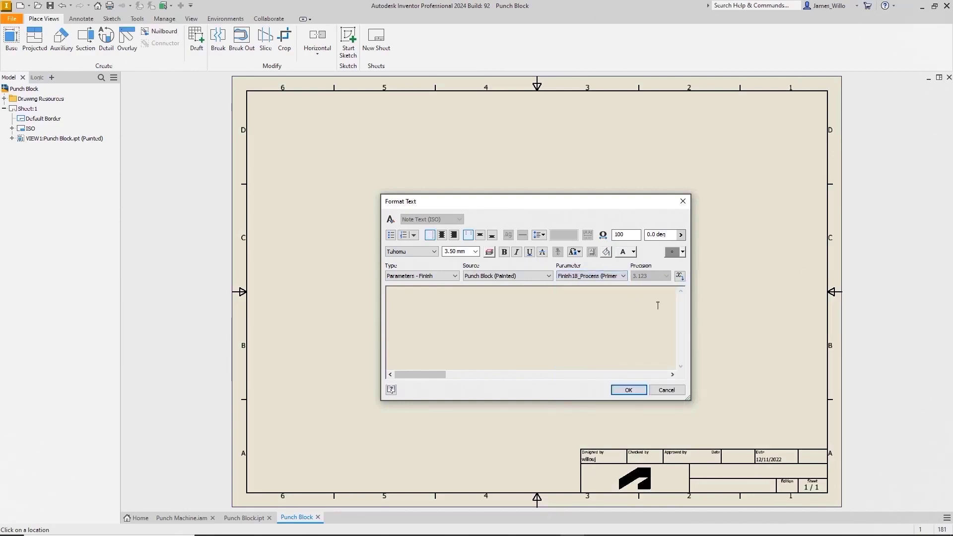
left_click(680, 276)
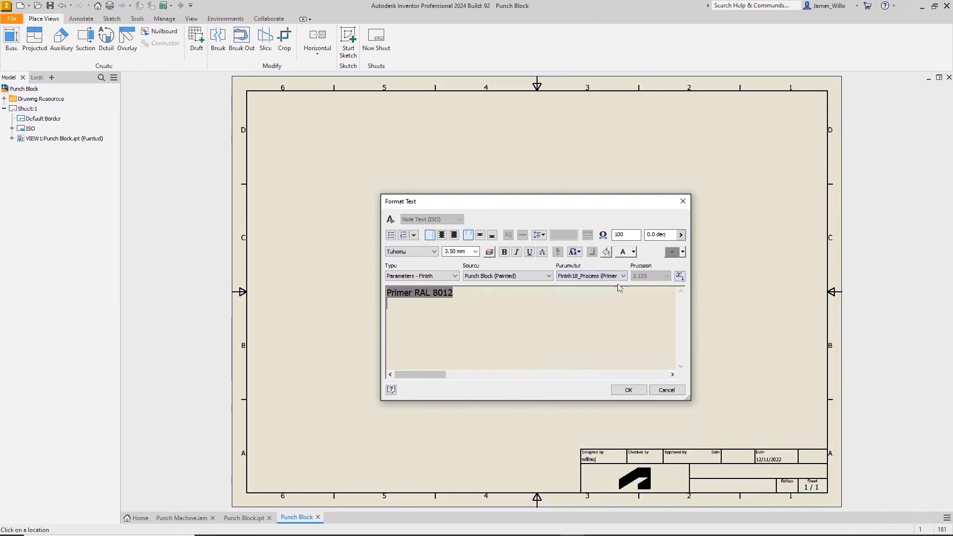
left_click(599, 277)
left_click(588, 376)
left_click(666, 276)
left_click(645, 295)
left_click(680, 276)
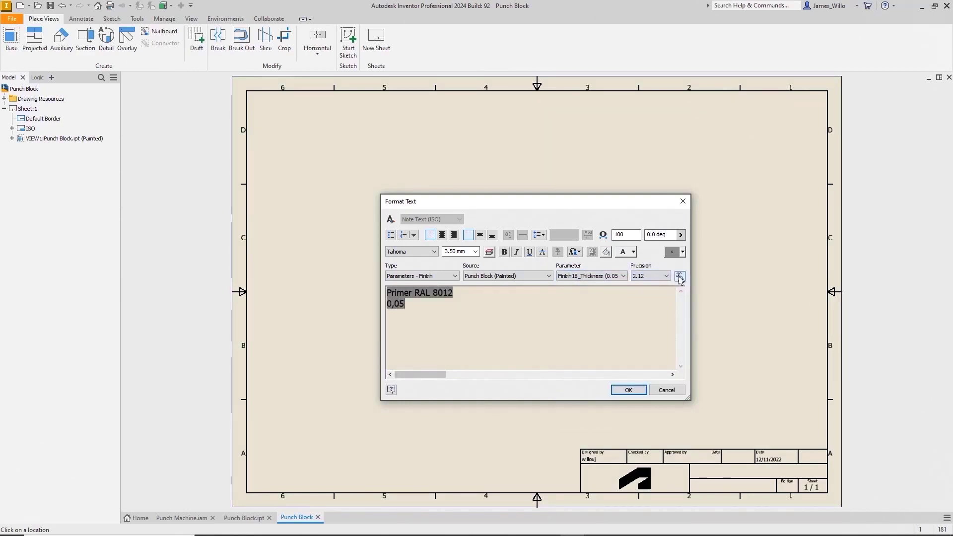
type("mm")
- Insert Finish19 Process (Paint RAL 5012) and Finish19 Thickness followed by mm
left_click(610, 276)
left_click(609, 407)
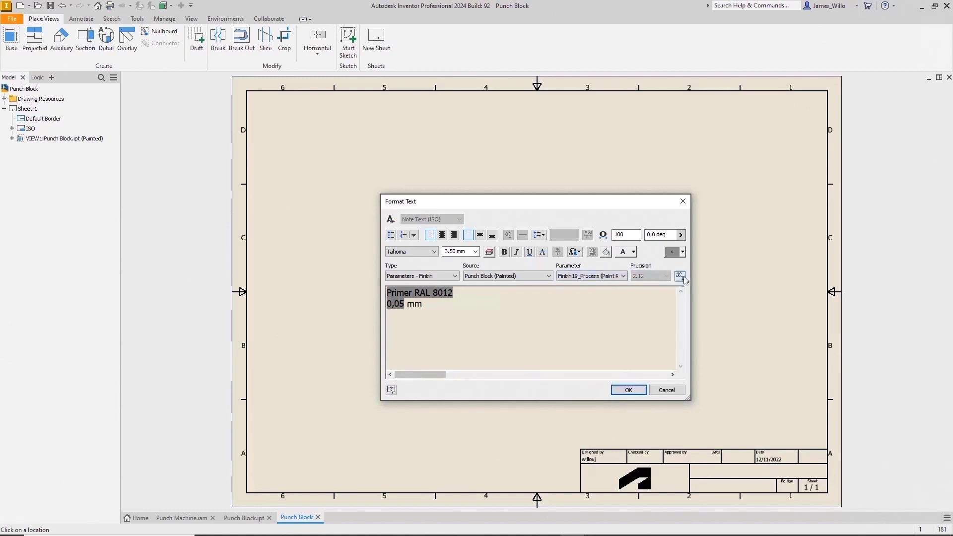
left_click(680, 276)
left_click(623, 276)
left_click(607, 420)
key("Return")
left_click(679, 276)
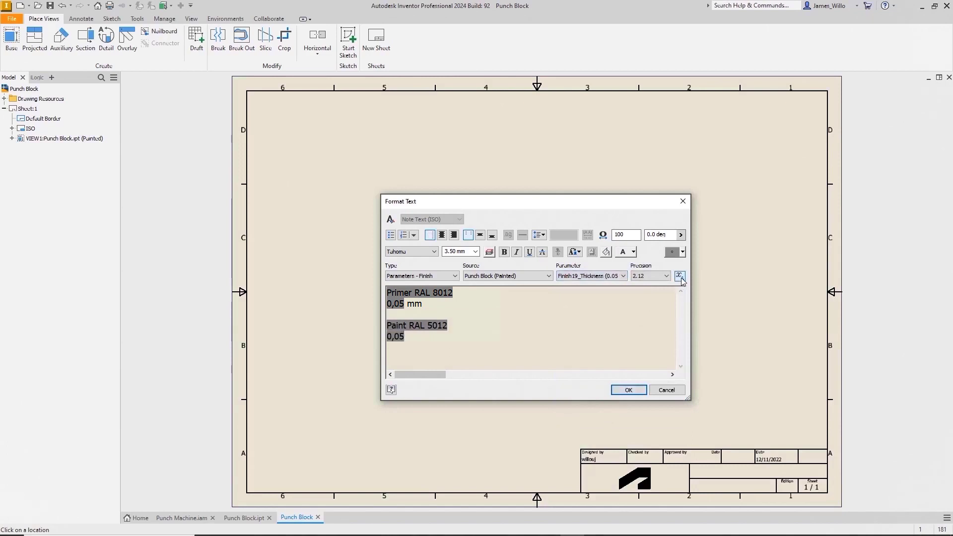
type("mm")
- Add the Finish19 Comment (Final Coat) and place the finished note
left_click(623, 276)
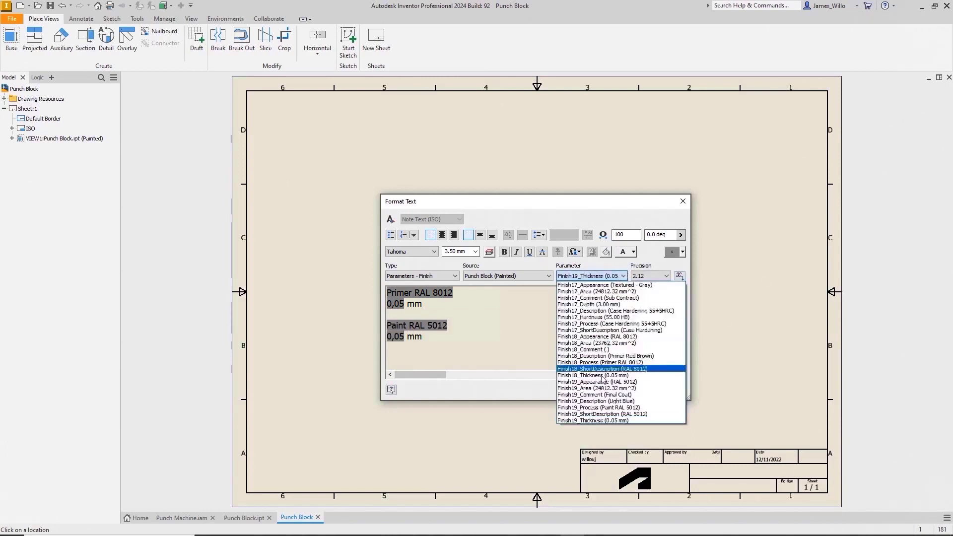
left_click(606, 368)
left_click(680, 276)
left_click(636, 390)
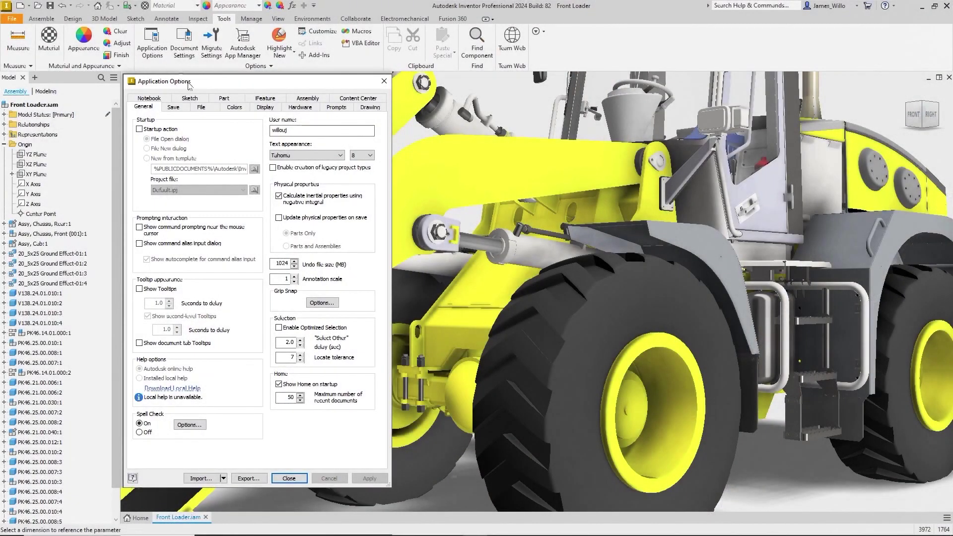
- On the Display tab choose Use application settings, review Settings…, and close both dialogs
left_click(260, 109)
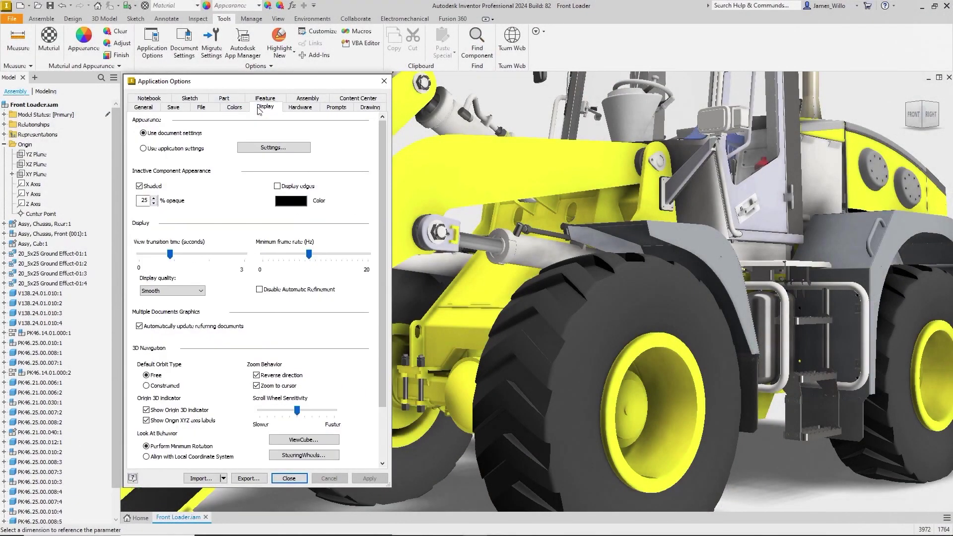
left_click(187, 150)
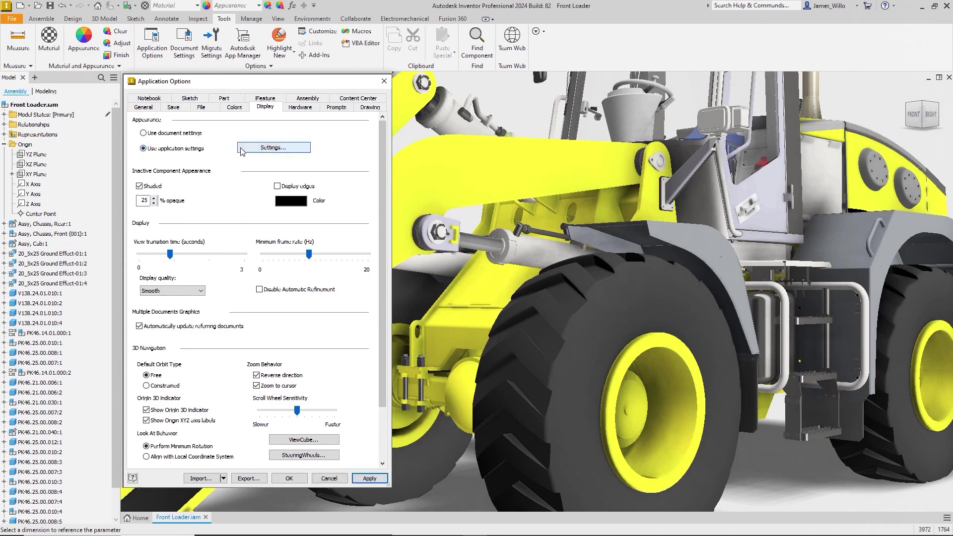
left_click(273, 148)
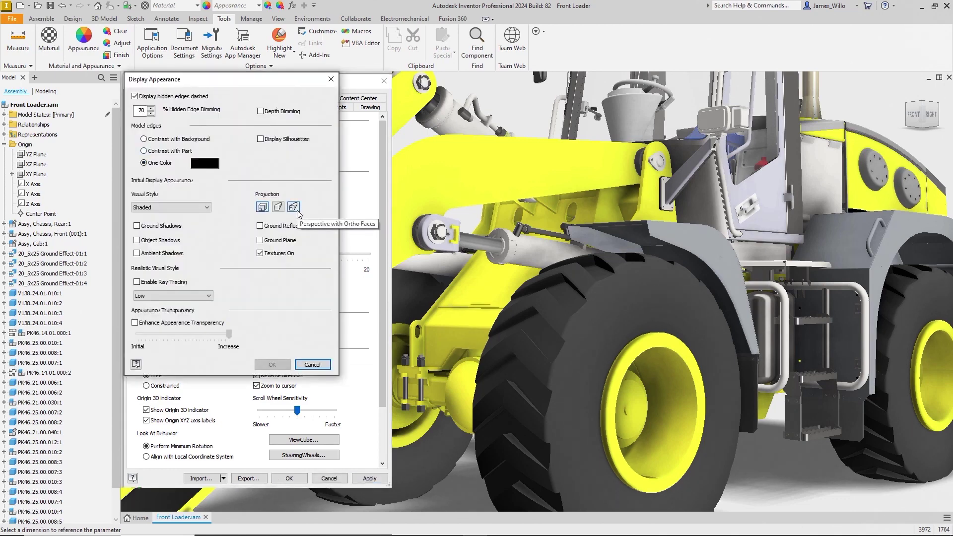
left_click(330, 79)
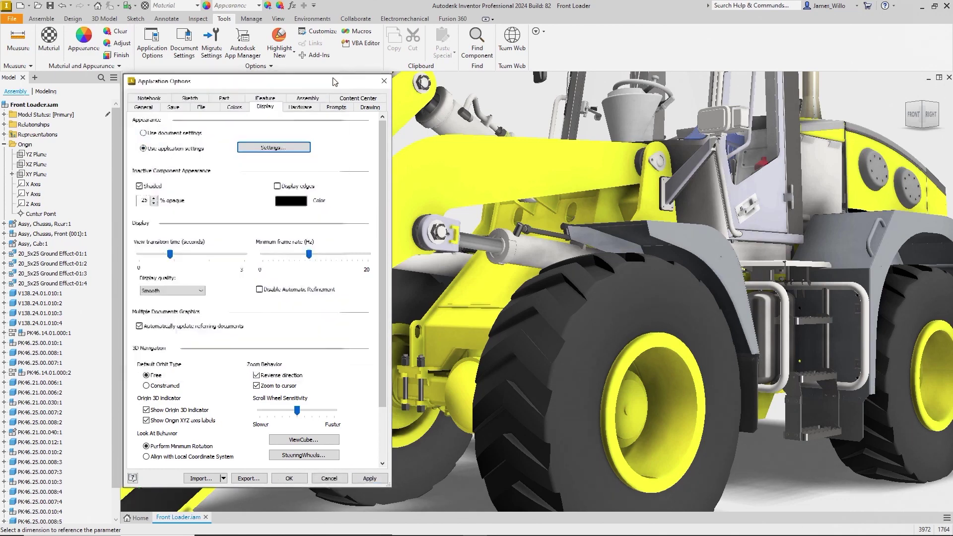
left_click(384, 80)
left_click(279, 18)
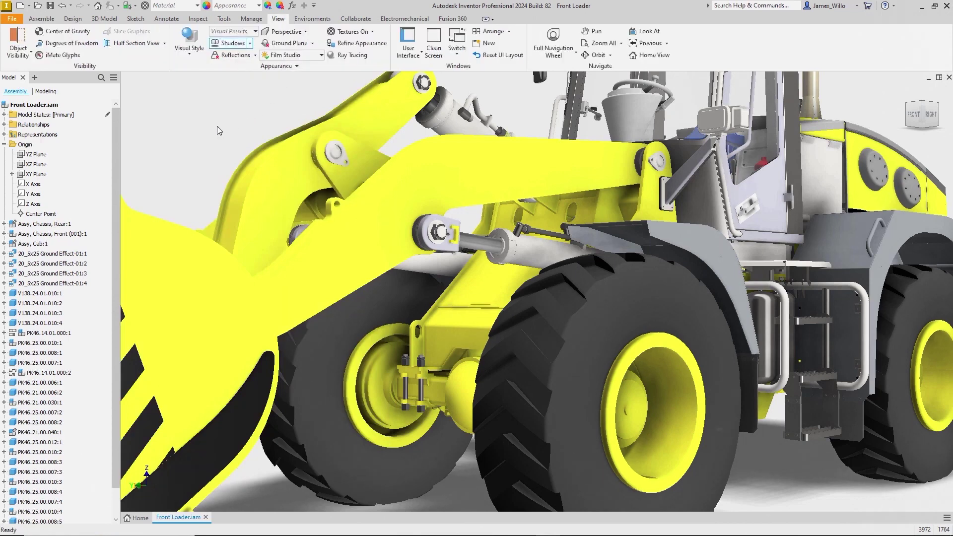
- Try a half section at -110 on a face, cancel it, and return to isometric view
left_click(133, 43)
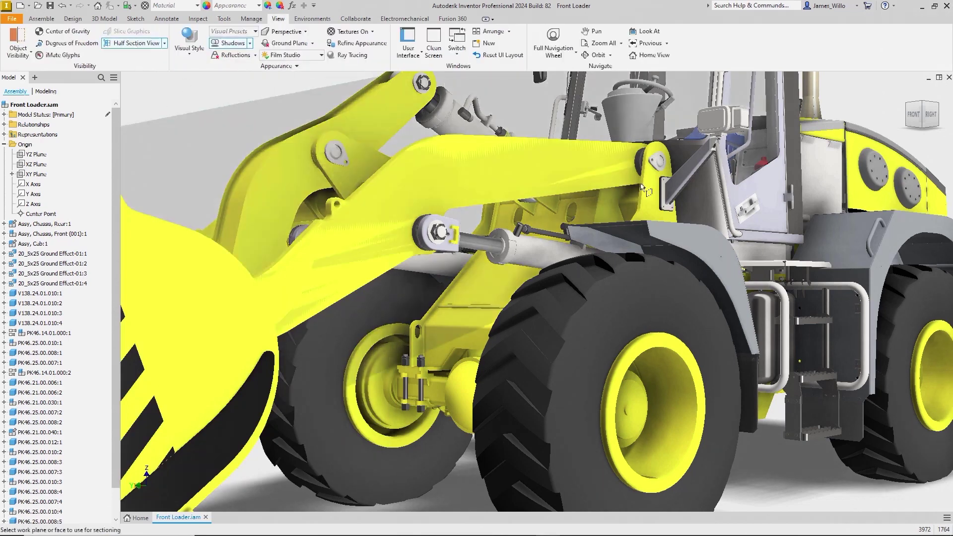
left_click(655, 188)
type("-110")
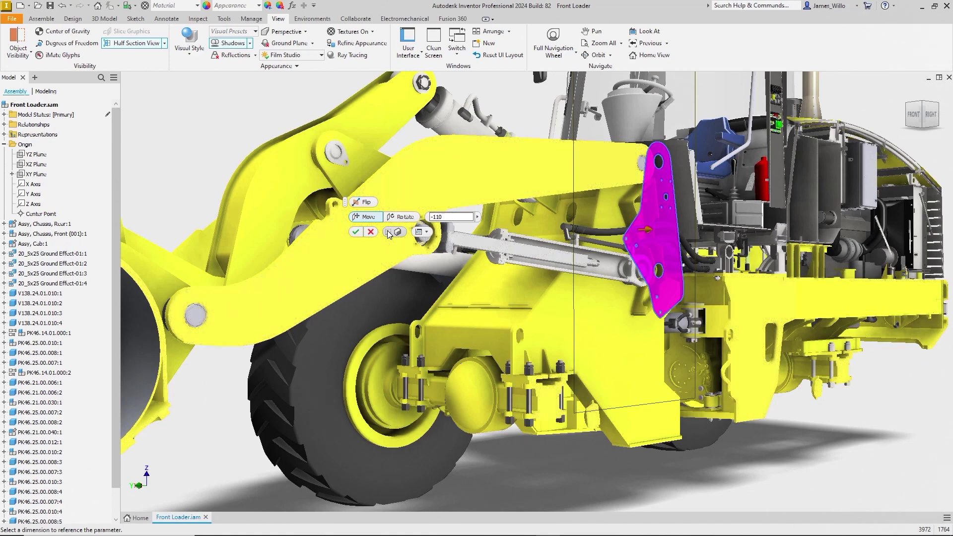
left_click(372, 232)
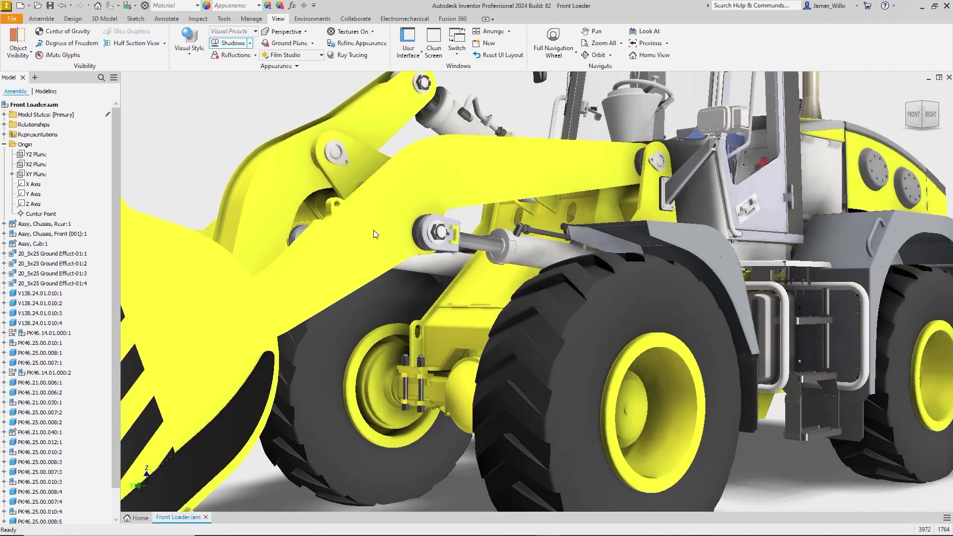
left_click(923, 106)
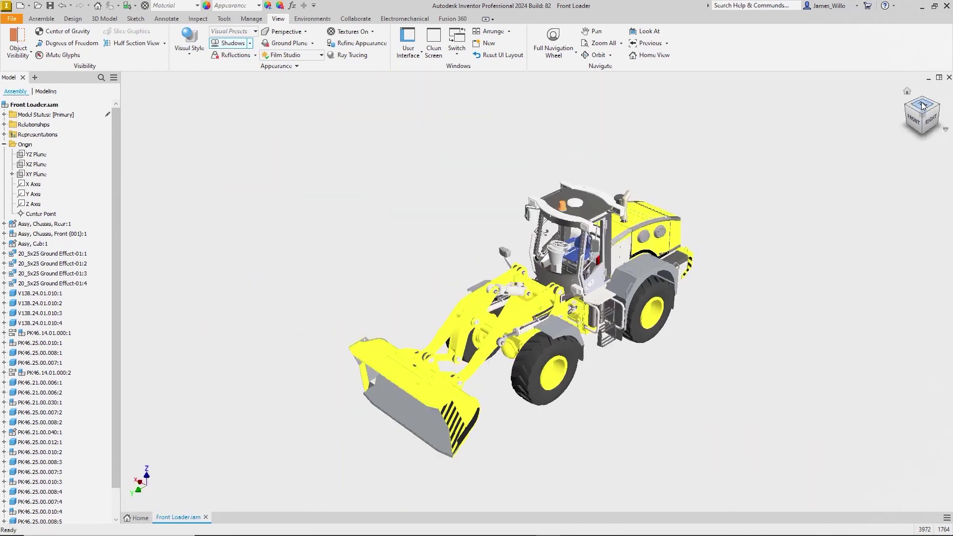
- Half-section the loader on the YZ Plane and rotate the cut to -30 degrees
left_click(127, 43)
left_click(42, 155)
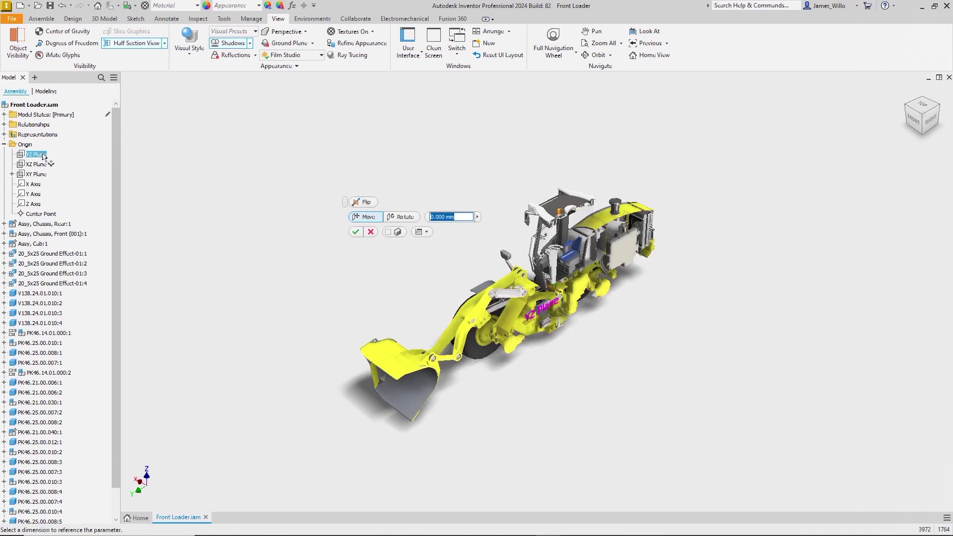
left_click(410, 217)
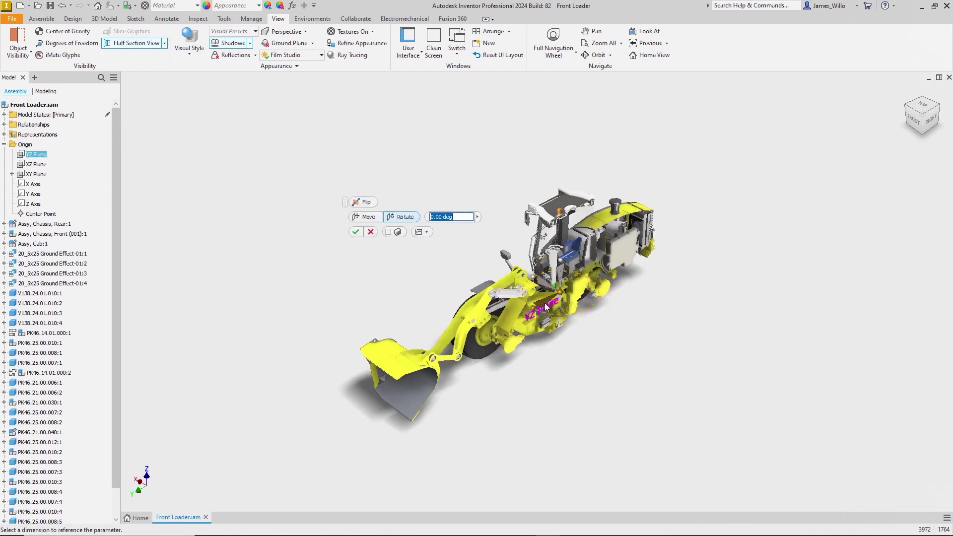
mouse_move(544, 303)
left_mouse_down()
mouse_move(551, 283)
mouse_move(589, 306)
mouse_move(537, 299)
left_mouse_up()
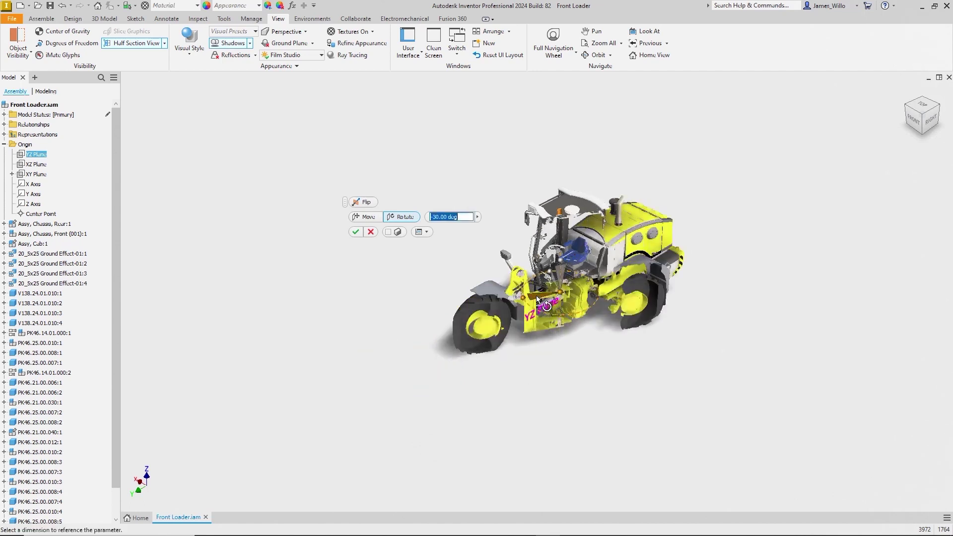
left_click(320, 55)
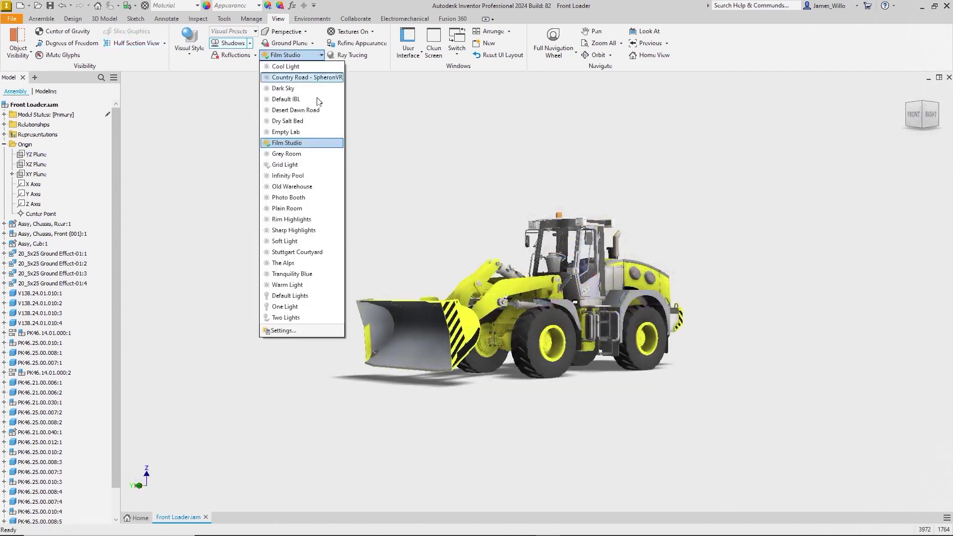
- Create a new lighting style named Outside
left_click(300, 332)
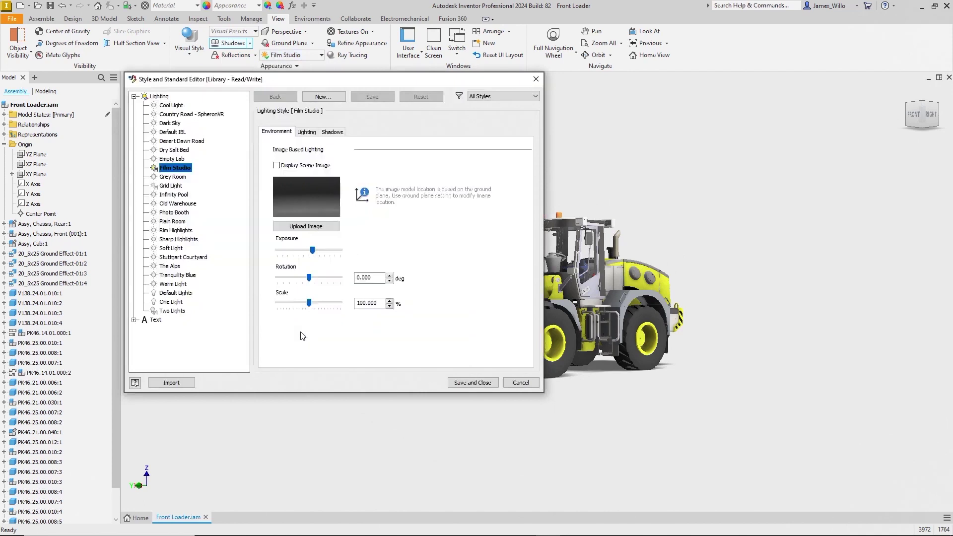
left_click(323, 96)
type("Out")
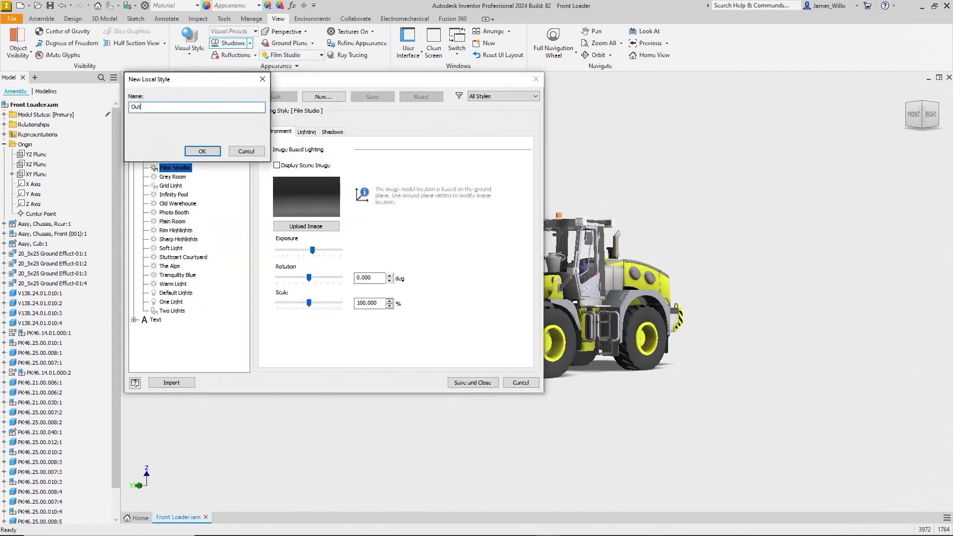
type("side")
key("Return")
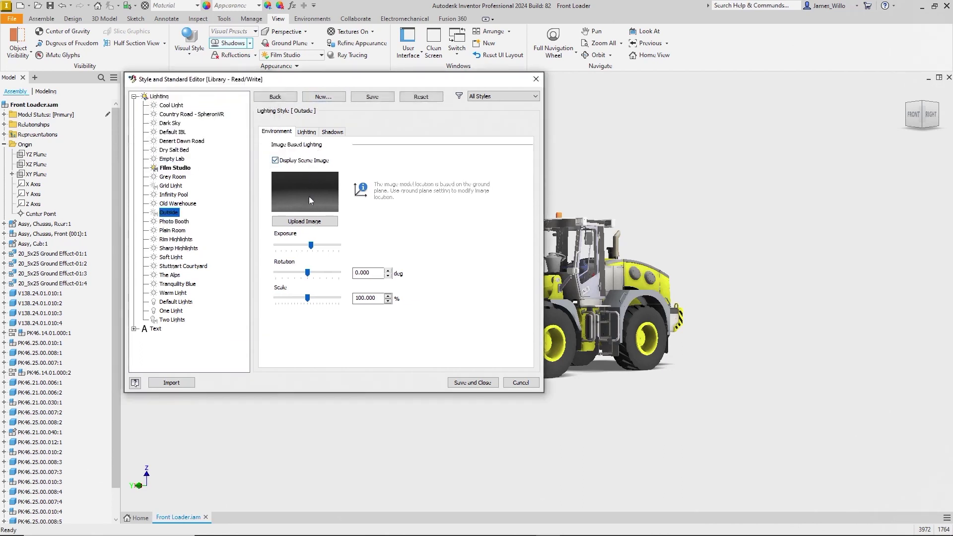
- Load Sepulveda.hdr as the style's image, save it, and apply Outside to the scene
left_click(305, 220)
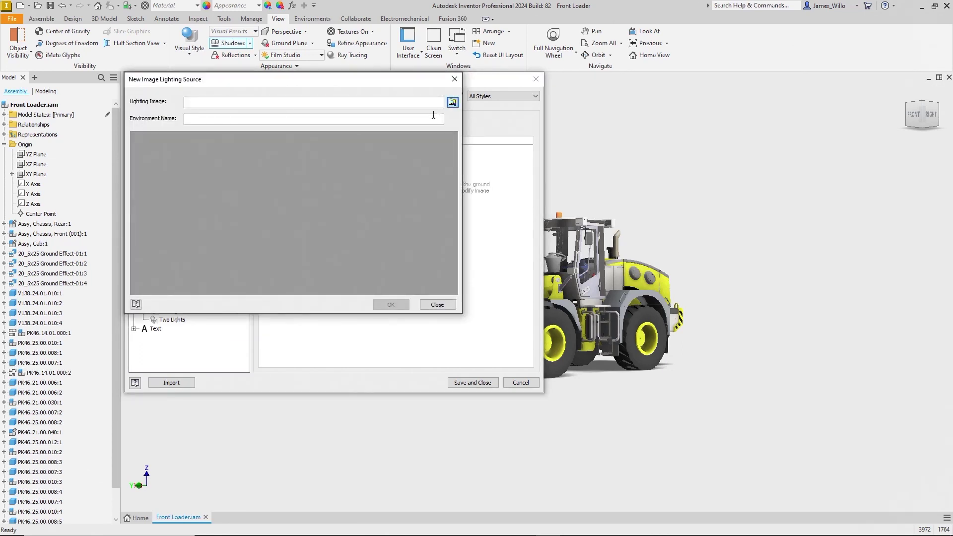
left_click(452, 102)
double_click(271, 143)
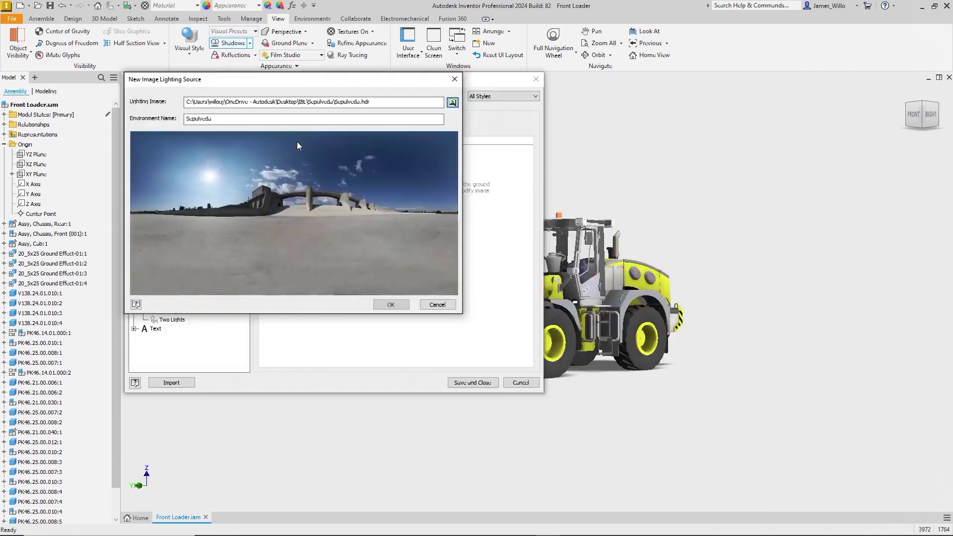
left_click(391, 304)
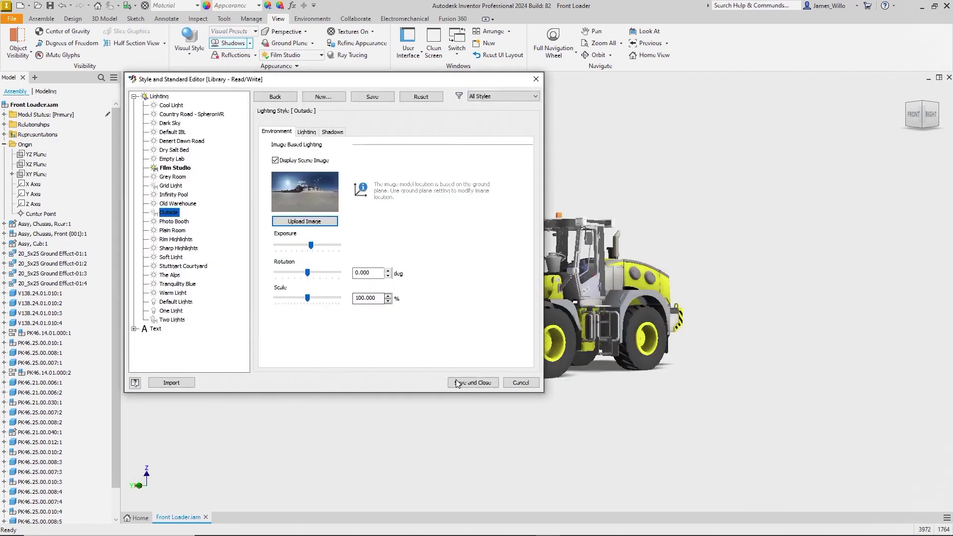
left_click(473, 382)
left_click(320, 55)
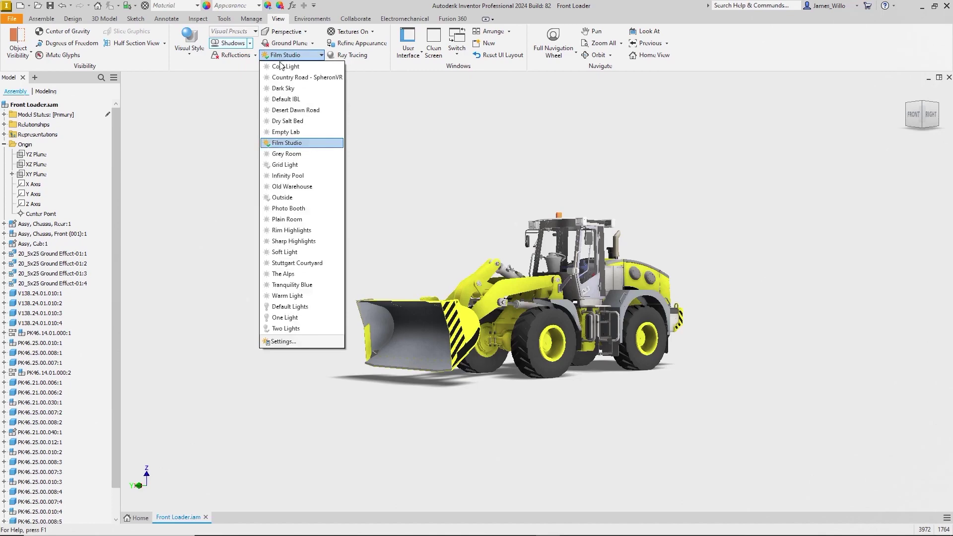
left_click(281, 197)
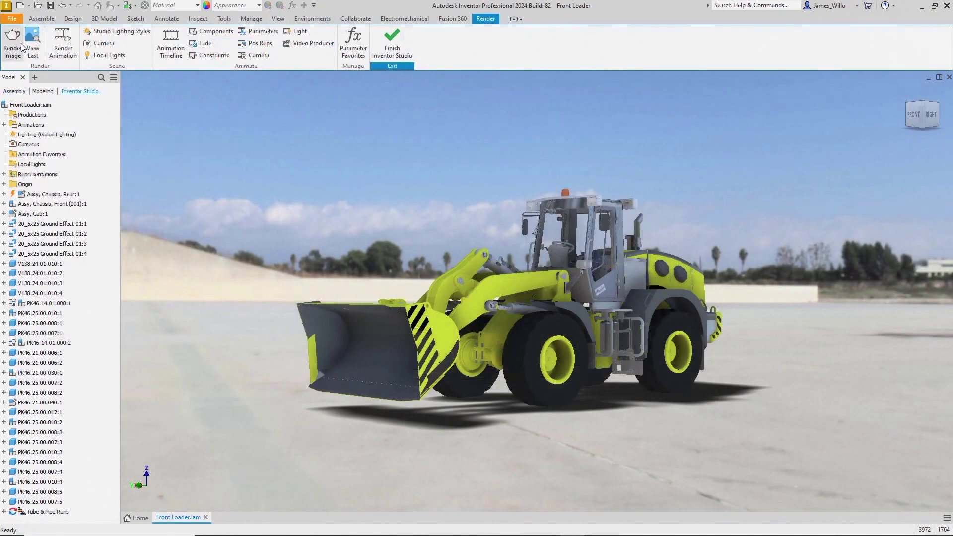
- In Render Image, change Width 1920 to 15360 and Height 1080 to 8640
left_click(22, 47)
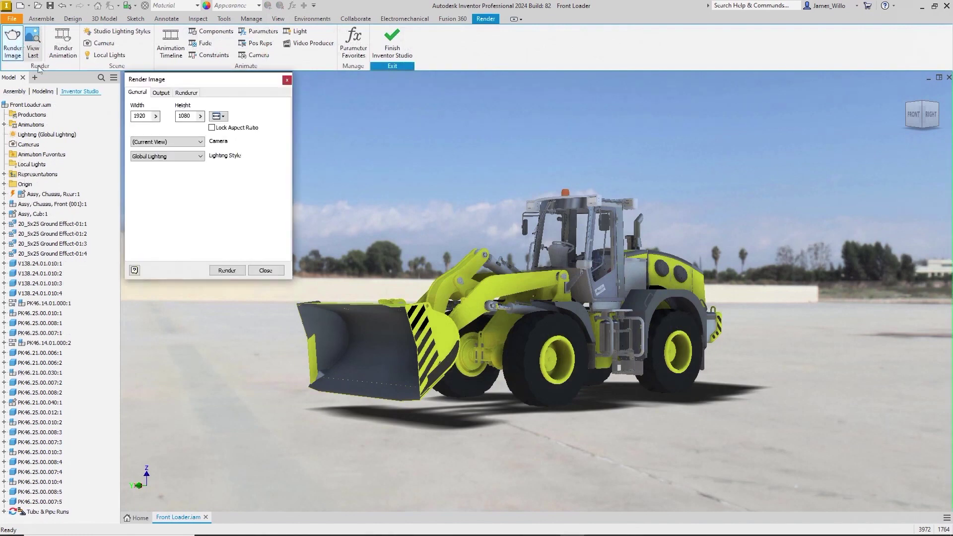
left_click_drag(145, 113, 117, 111)
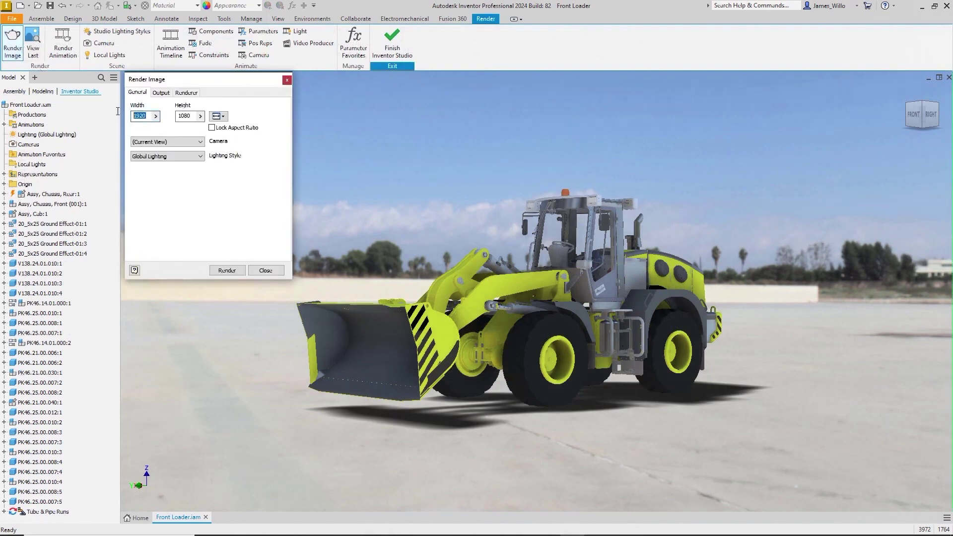
type("15360")
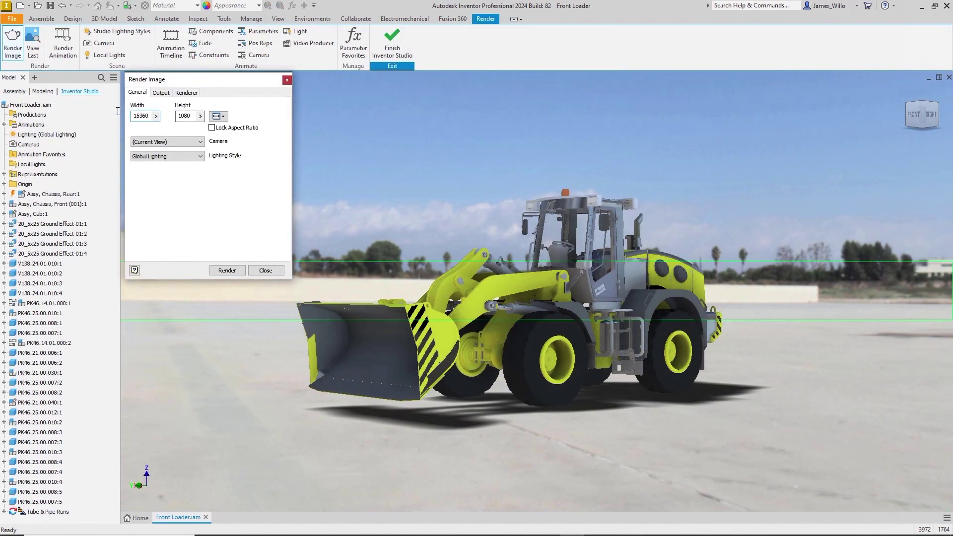
key("Tab")
type("8640")
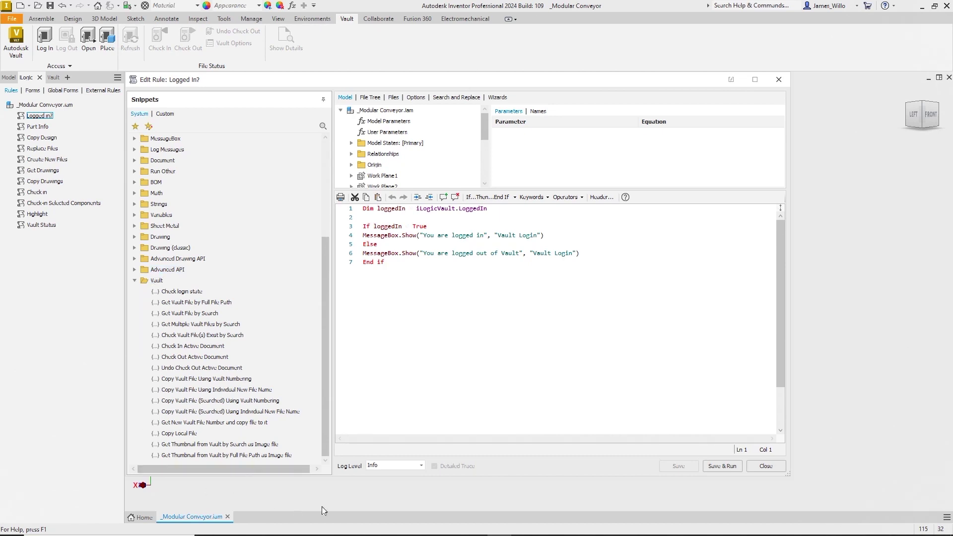
- Run the login-check rule, dismiss the logged-out message, and log in to Vault
left_click(721, 468)
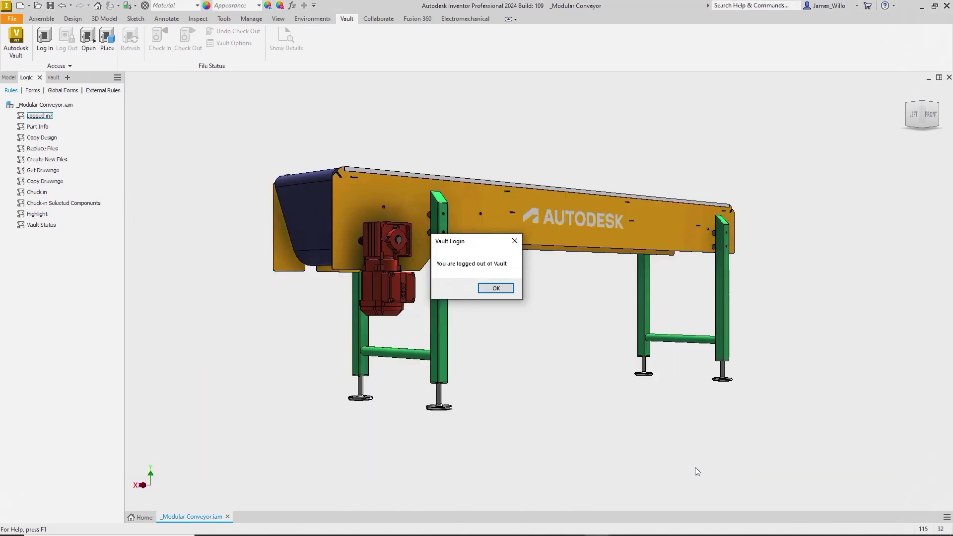
left_click(506, 289)
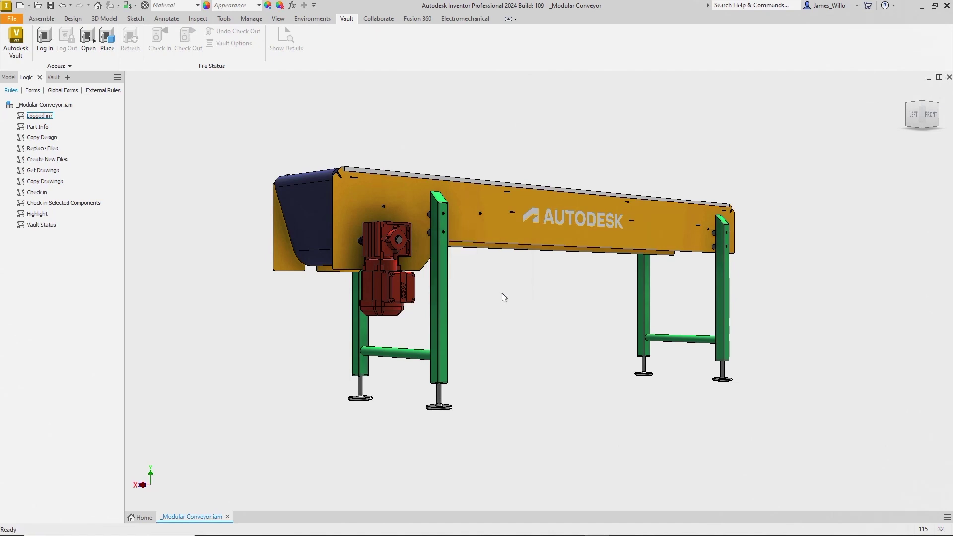
left_click(50, 104)
left_click(50, 50)
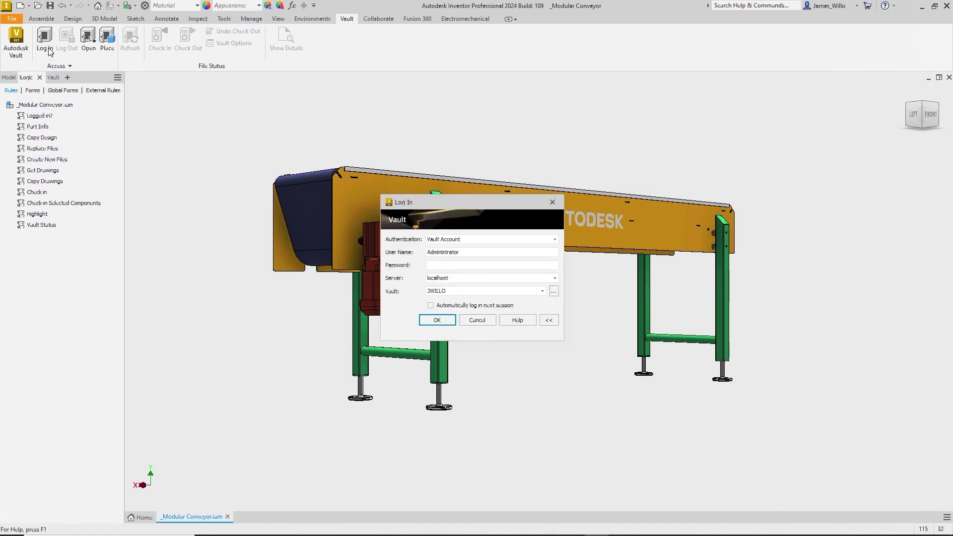
key("Return")
- Run the 'Logged in?' rule again to confirm the Vault login status
left_click(39, 116)
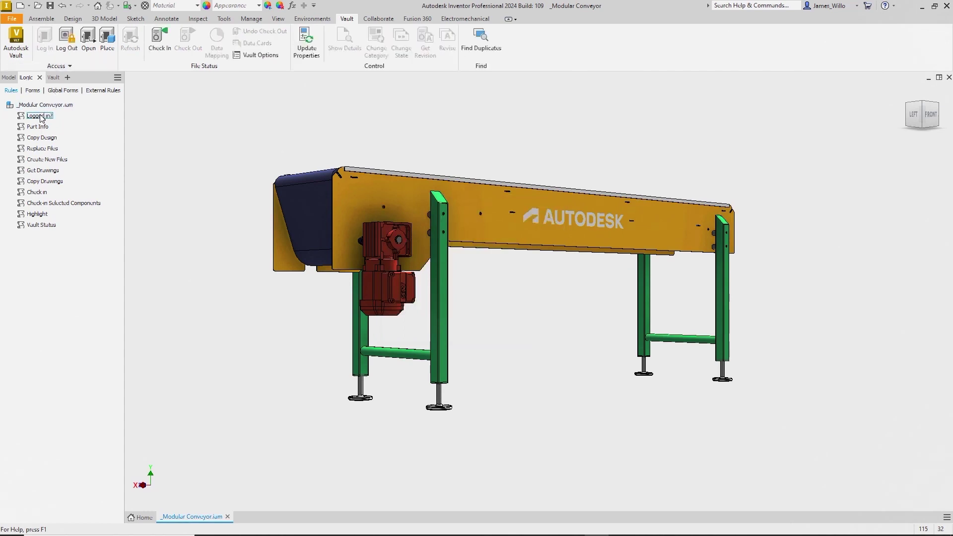
right_click(39, 117)
left_click(96, 122)
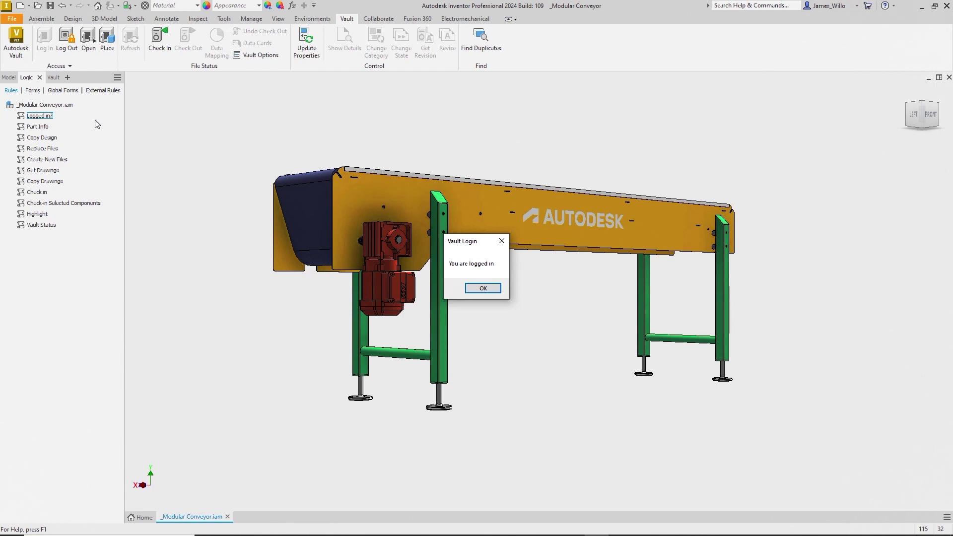
key("Return")
- Run the Part Info rule on the gearmotor and close its information message
left_click(38, 126)
right_click(46, 128)
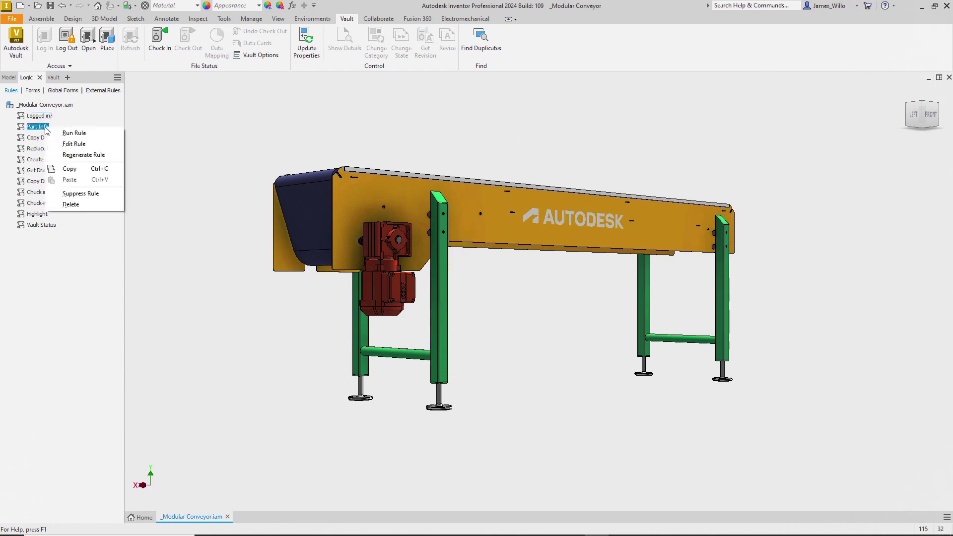
left_click(83, 135)
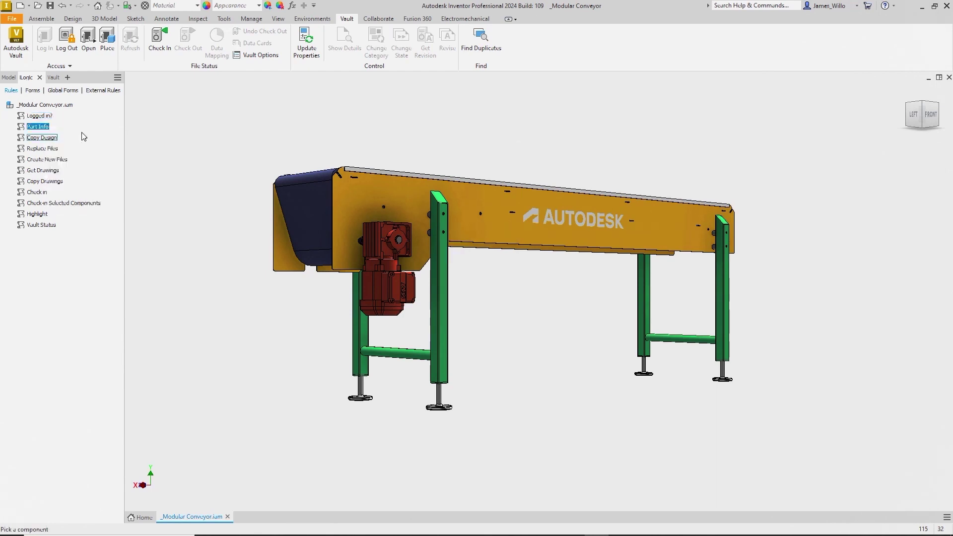
left_click(374, 307)
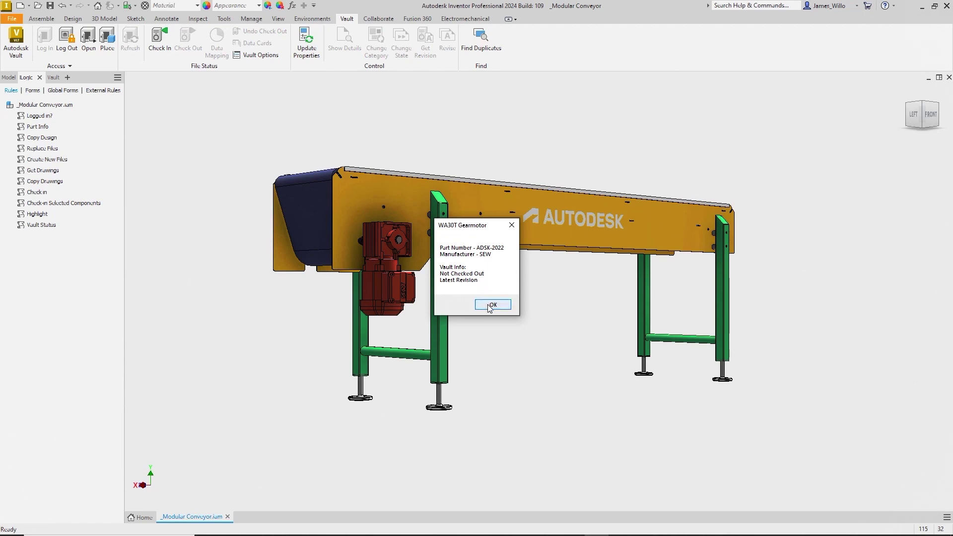
left_click(492, 304)
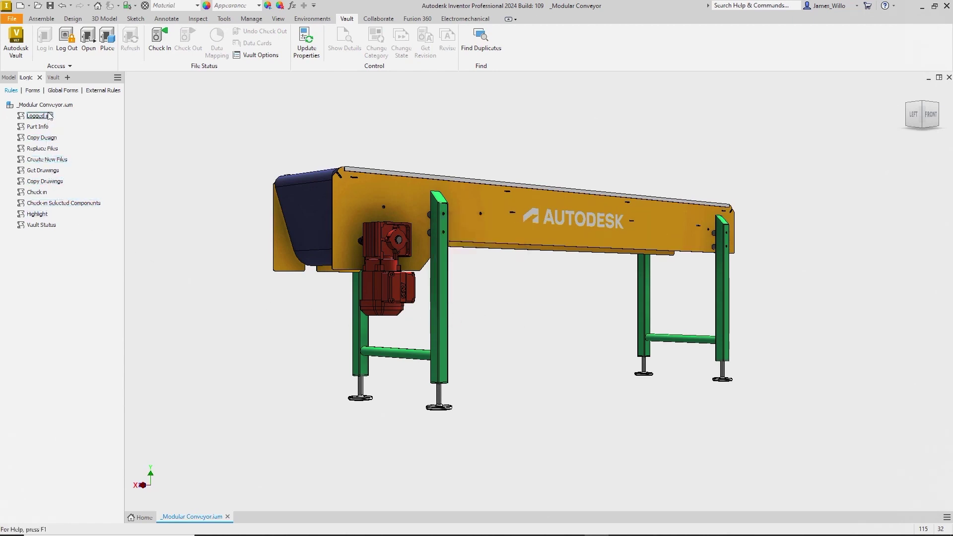
- In the Configurator form set Width to 600 mm, apply parameters, and start Copy Design
left_click(38, 90)
left_click(39, 111)
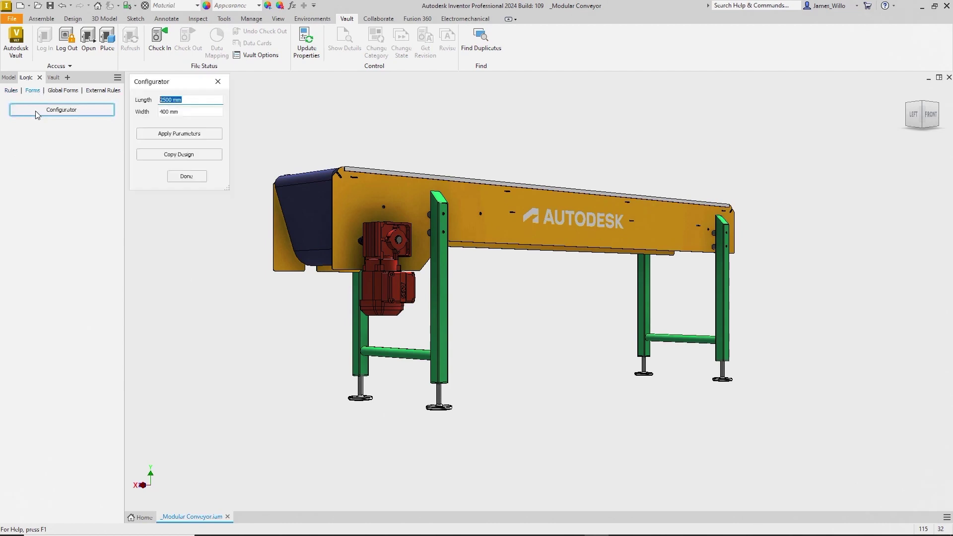
key("Tab")
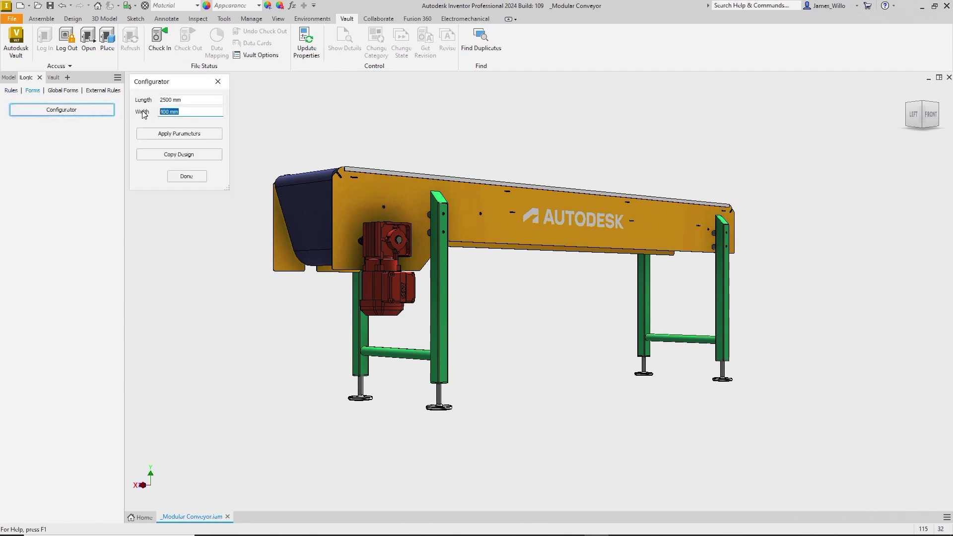
type("600")
left_click(147, 135)
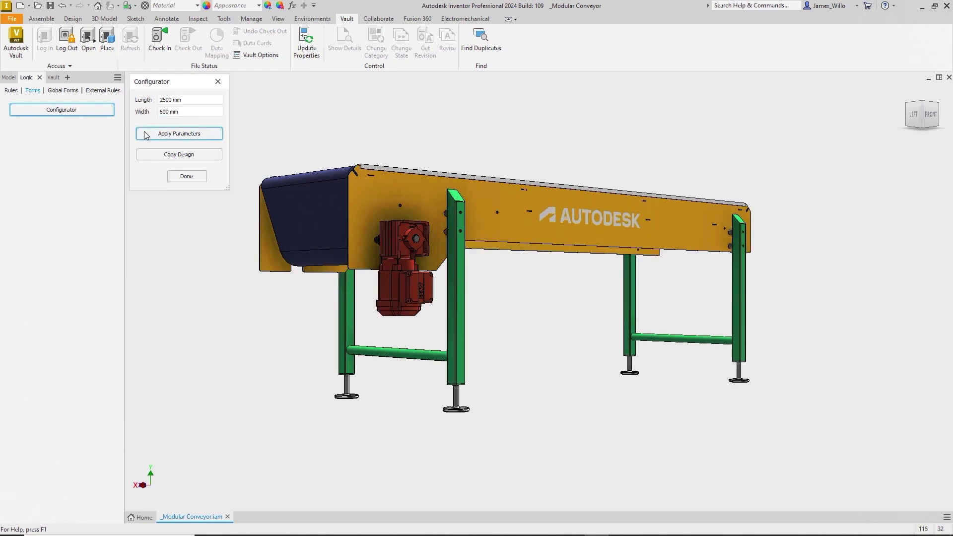
left_click(148, 155)
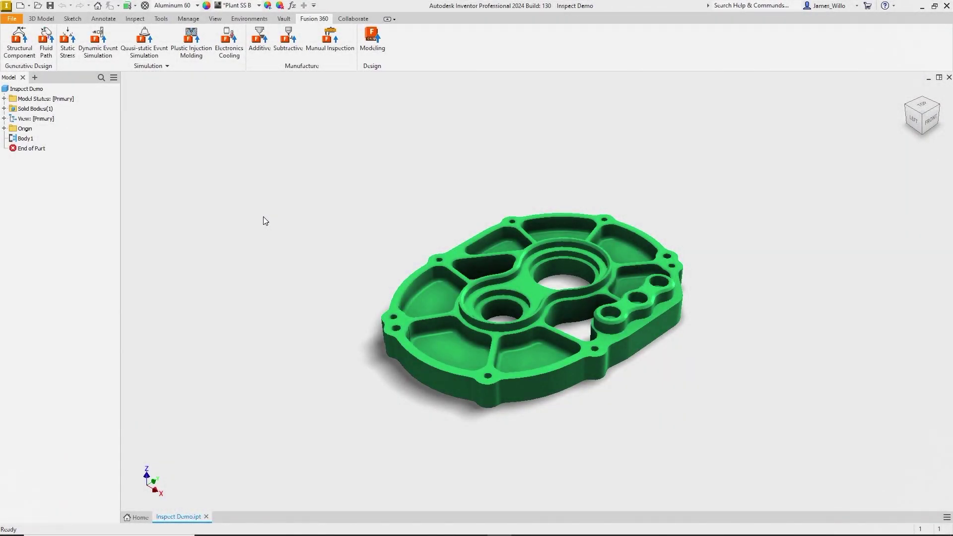
- Start Manual Inspection, skip the intro, and upload the part as 'Inspect' to Admin Project
left_click(338, 45)
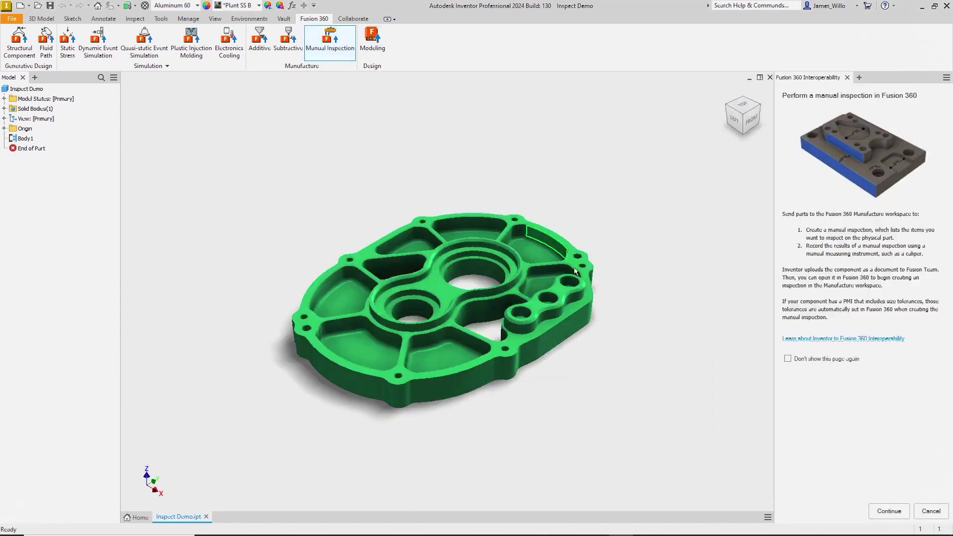
left_click(788, 359)
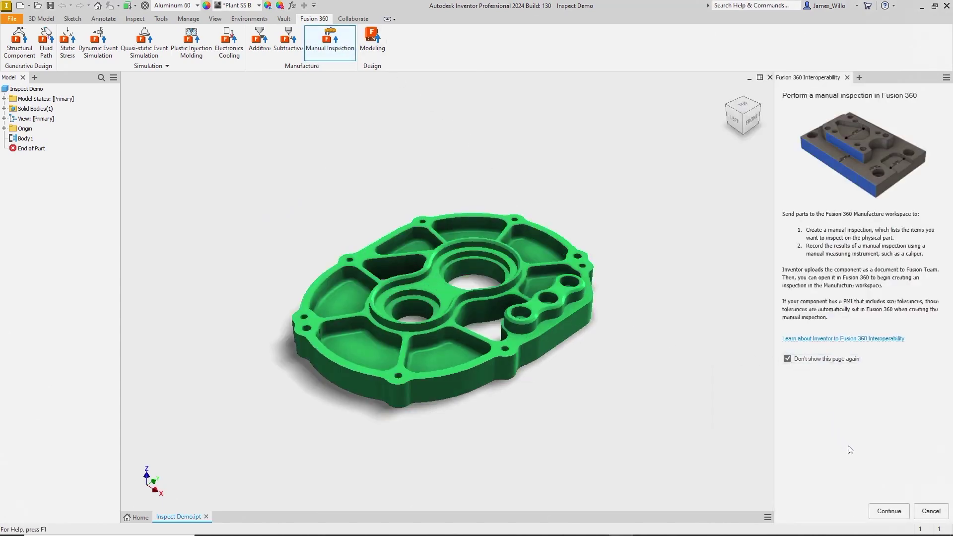
left_click(889, 511)
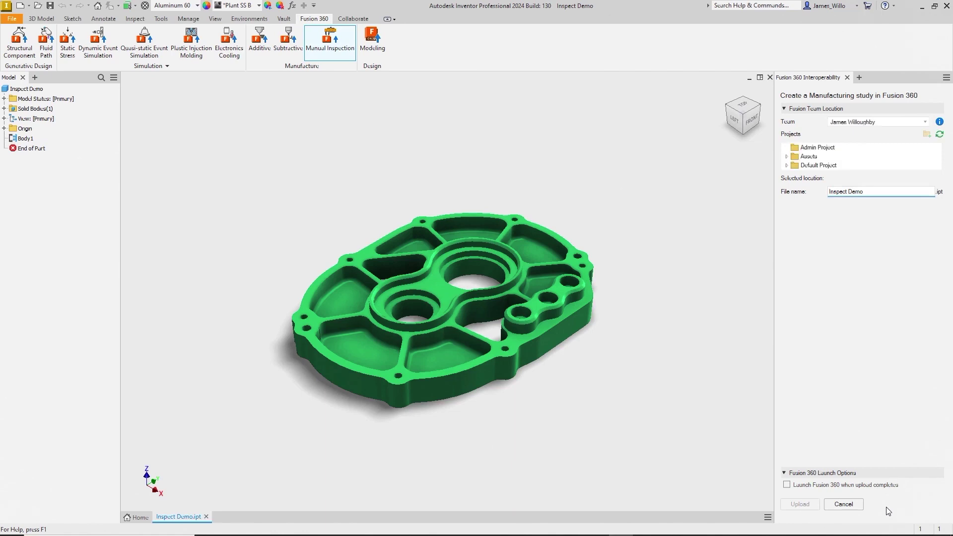
left_click(819, 147)
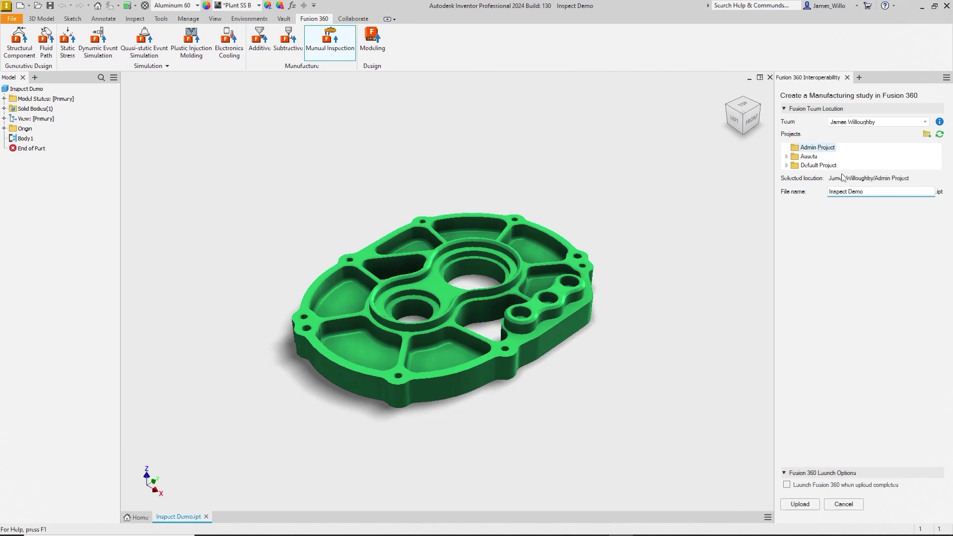
left_click_drag(852, 192, 884, 194)
key("BackSpace")
left_click(799, 505)
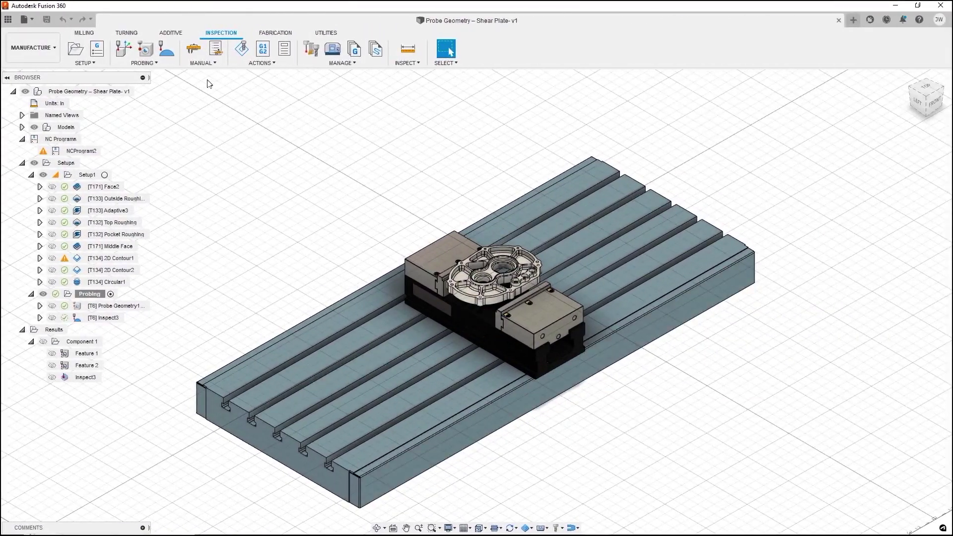
- Measure between two vertices with Manual Inspection, then generate the Inspection Report PDF
left_click(199, 52)
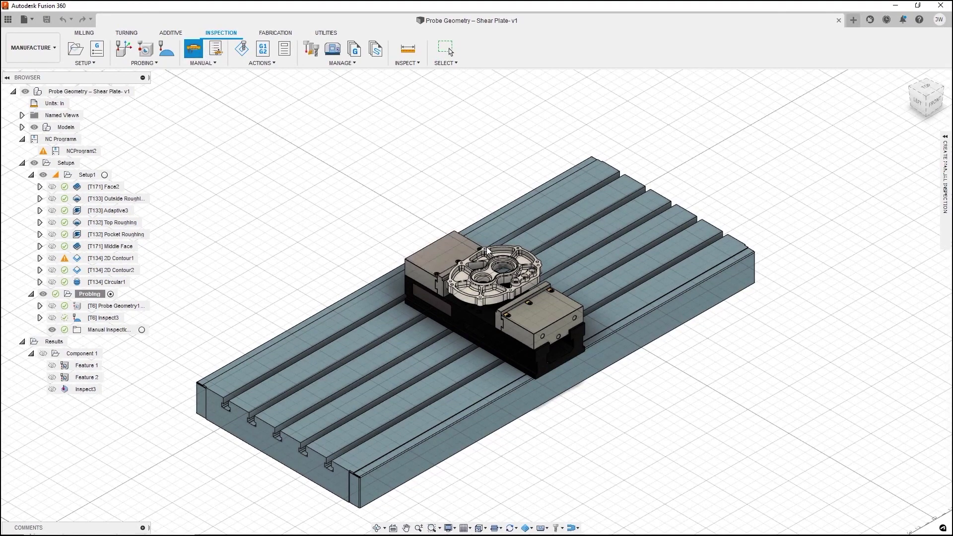
left_click(536, 279)
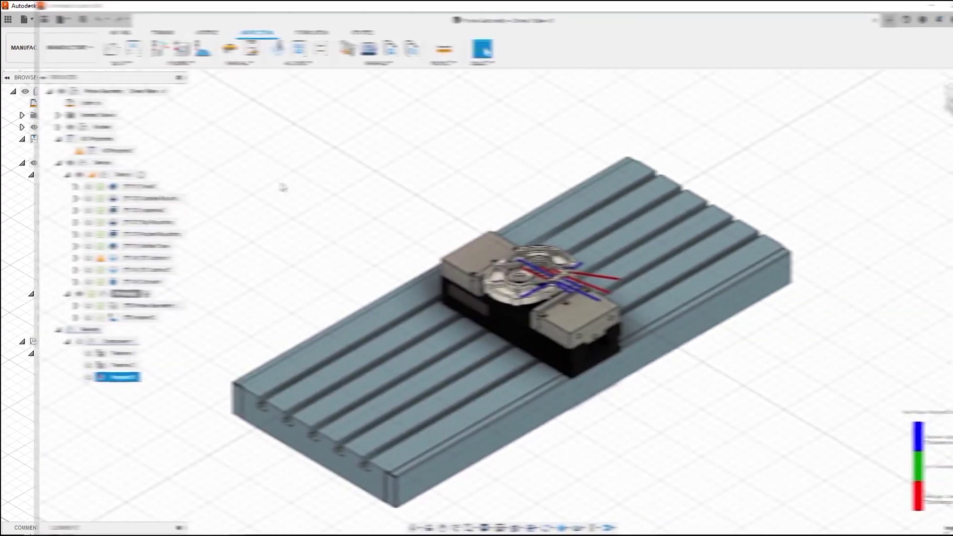
left_click(265, 64)
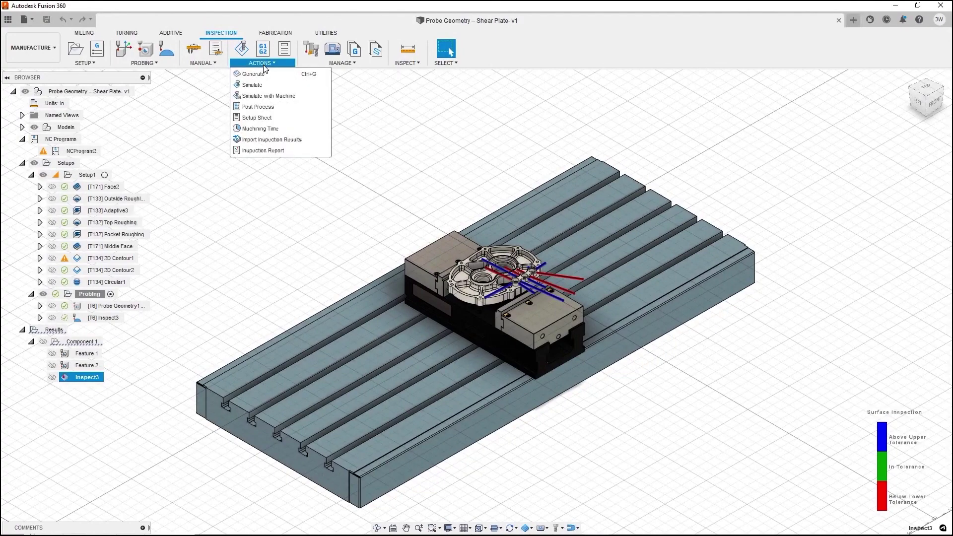
left_click(263, 150)
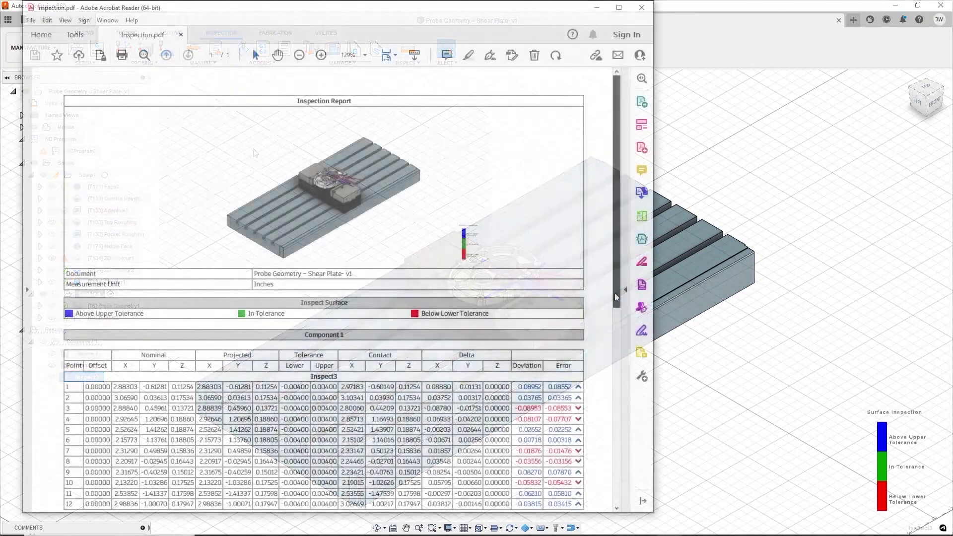
left_click_drag(616, 299, 614, 317)
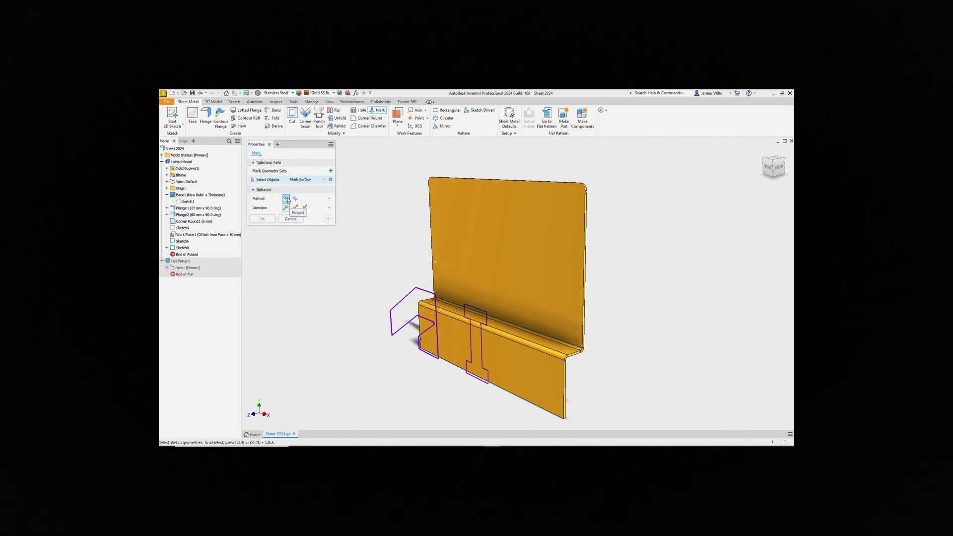
- Window-select the 12 objects of the I-shaped Sketch8 for the Mark feature
left_click_drag(456, 280, 514, 401)
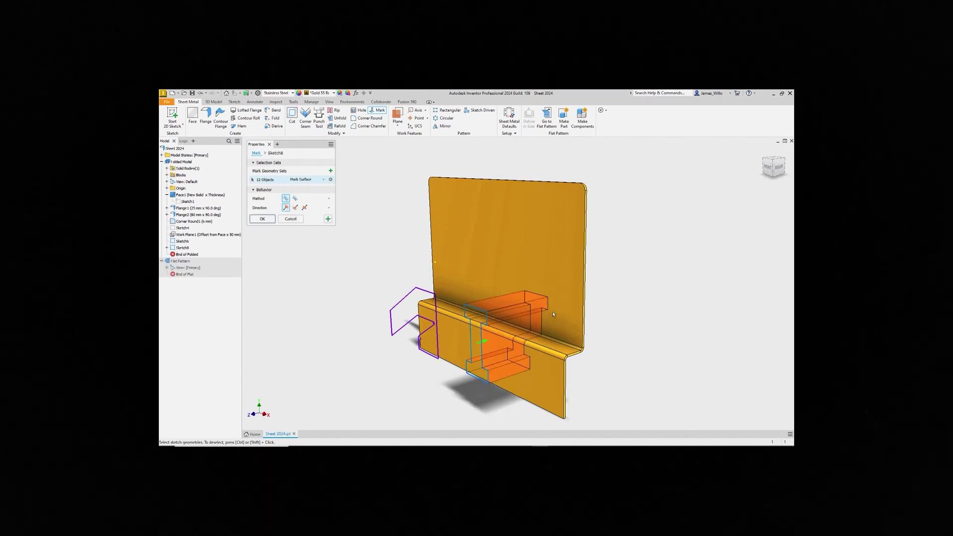
- Apply the I-shaped mark and select the remaining sketch profile for a second mark
left_click(263, 221)
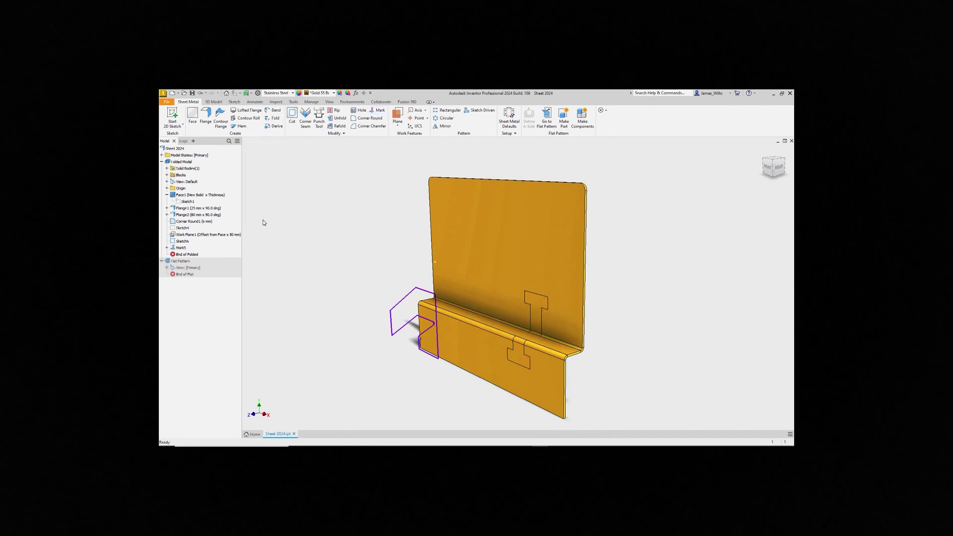
left_click(377, 110)
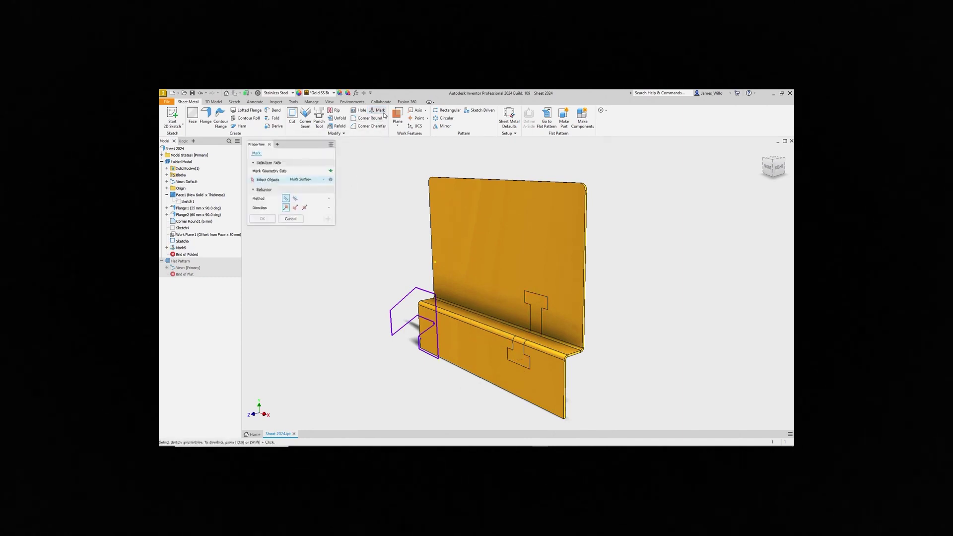
left_click_drag(386, 278, 442, 376)
- Wrap the second mark onto the chained part faces, apply it, and show the flat pattern
left_click(294, 199)
left_click(287, 216)
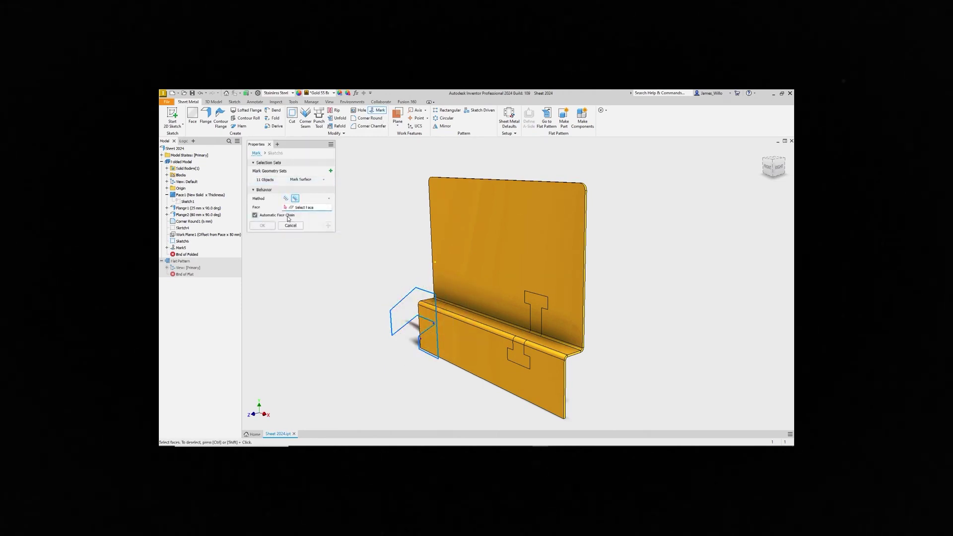
left_click(466, 276)
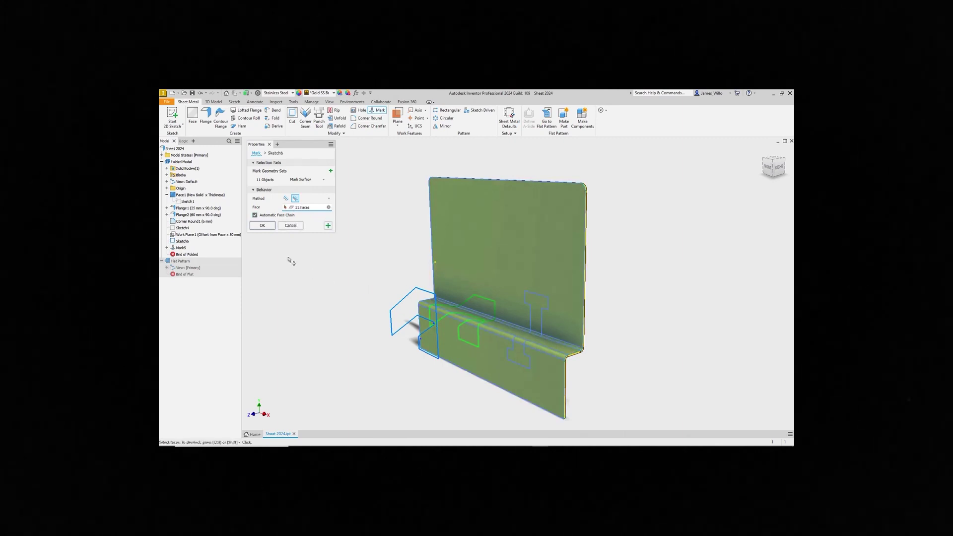
left_click(262, 226)
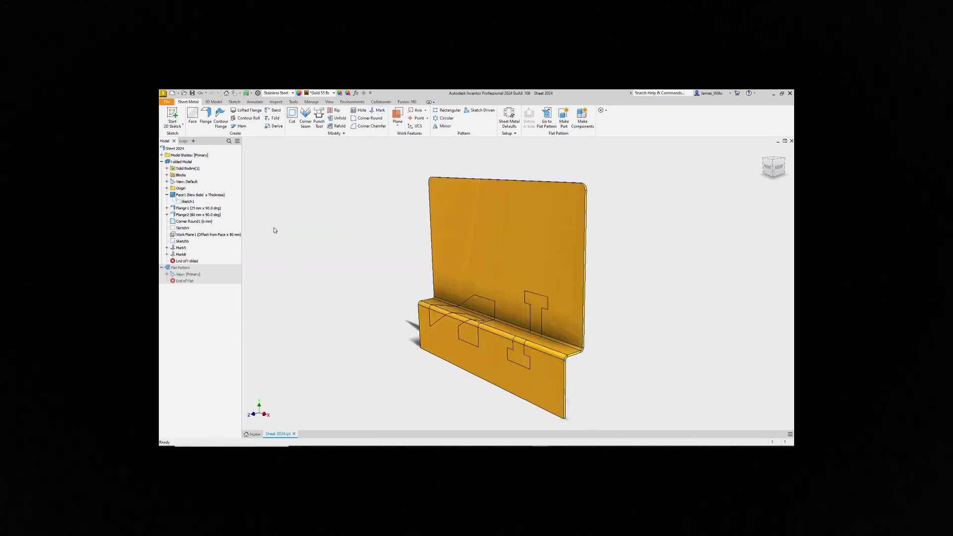
left_click(548, 124)
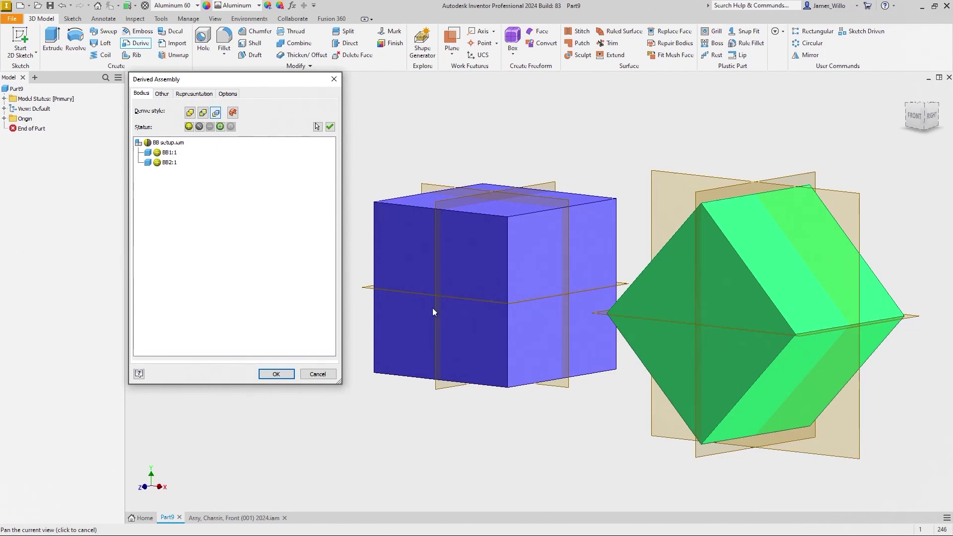
- Preview BB1:1 and BB2:1 as bounding boxes, then return both to solid bodies
left_click(157, 153)
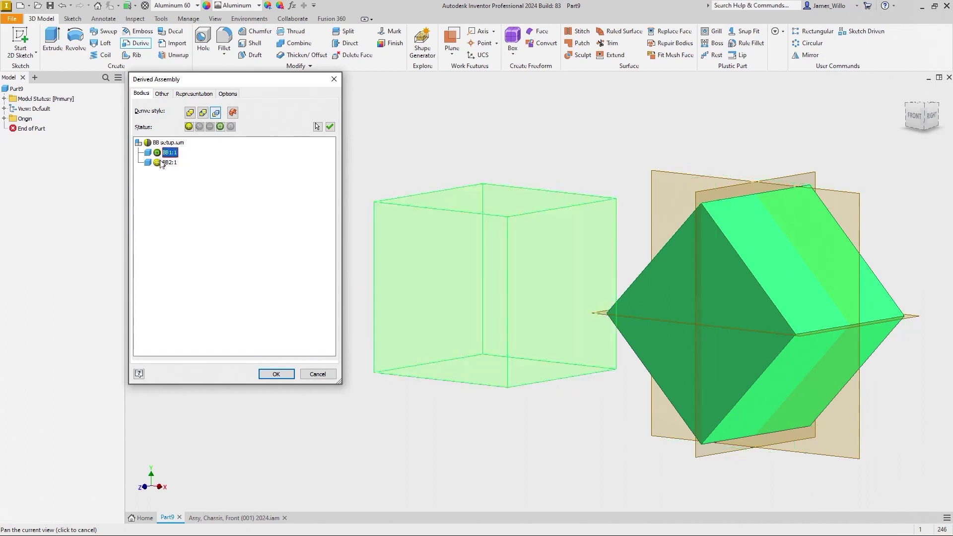
left_click(157, 162)
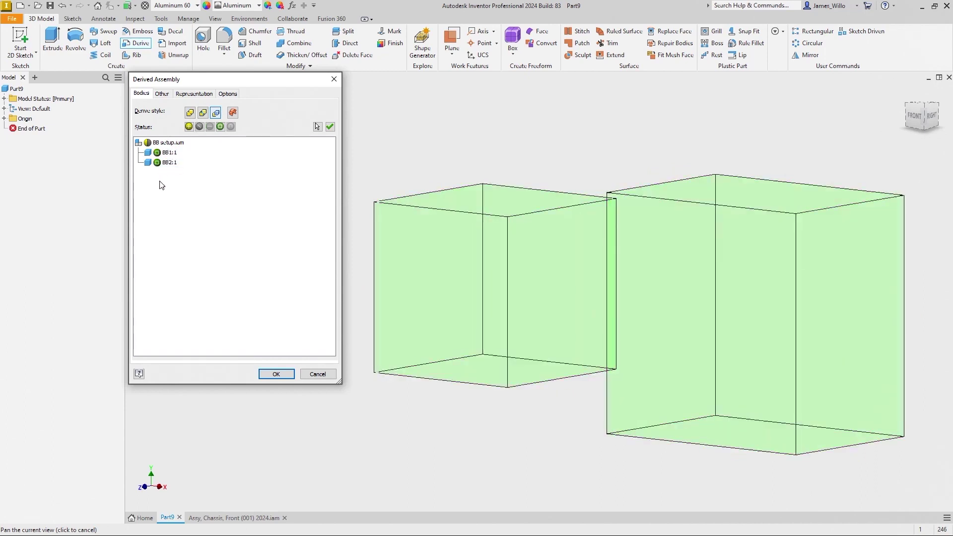
left_click(157, 162)
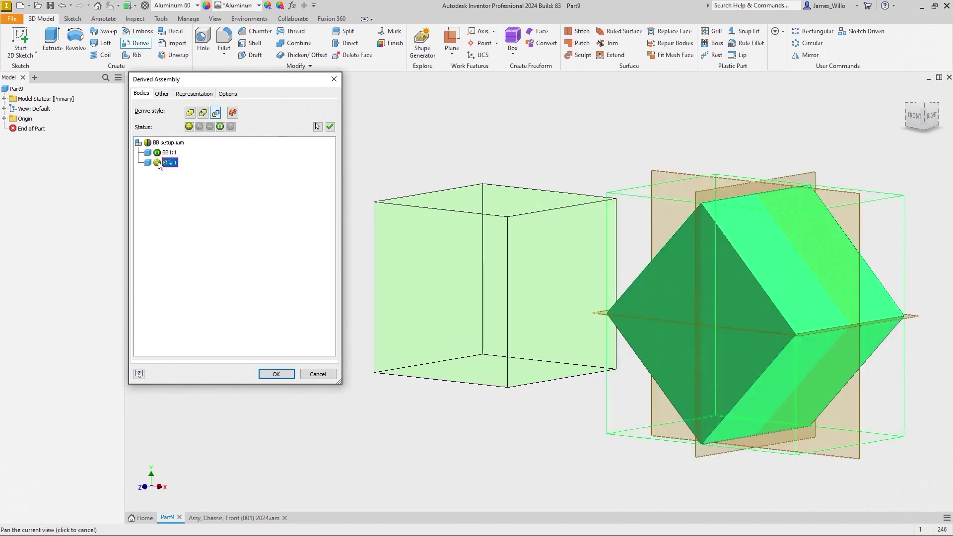
left_click(157, 153)
- Enable oriented minimum bounding boxes, show both bodies that way, then cancel the derive
left_click(228, 94)
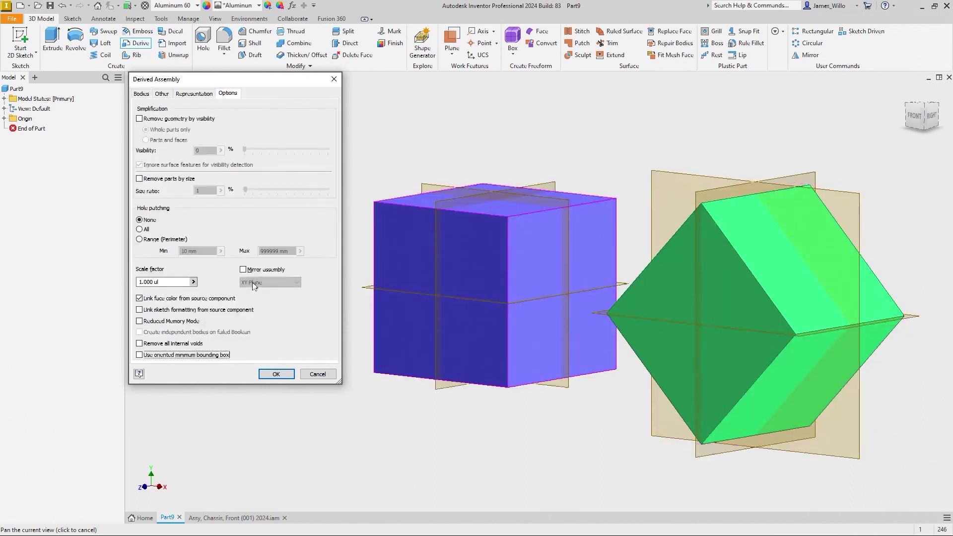
left_click(213, 356)
left_click(142, 94)
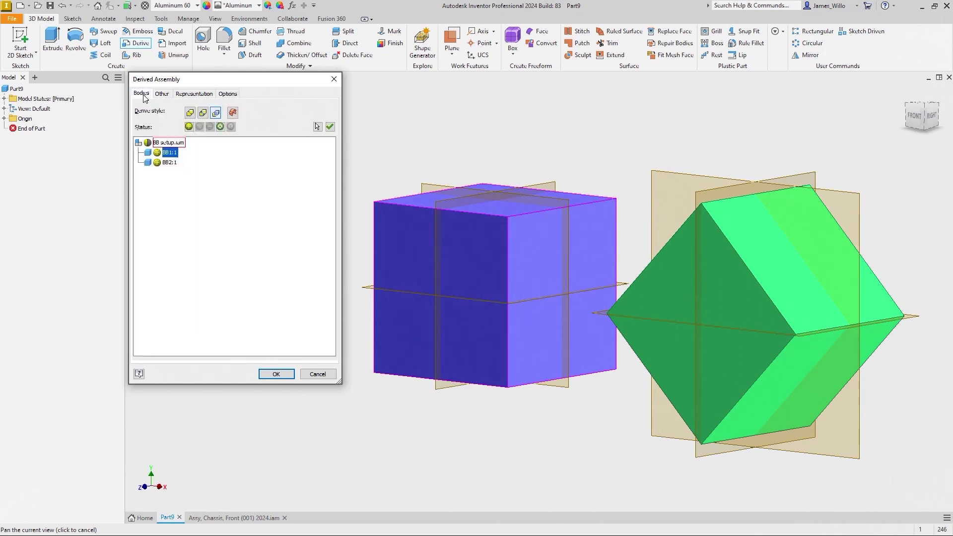
left_click(156, 152)
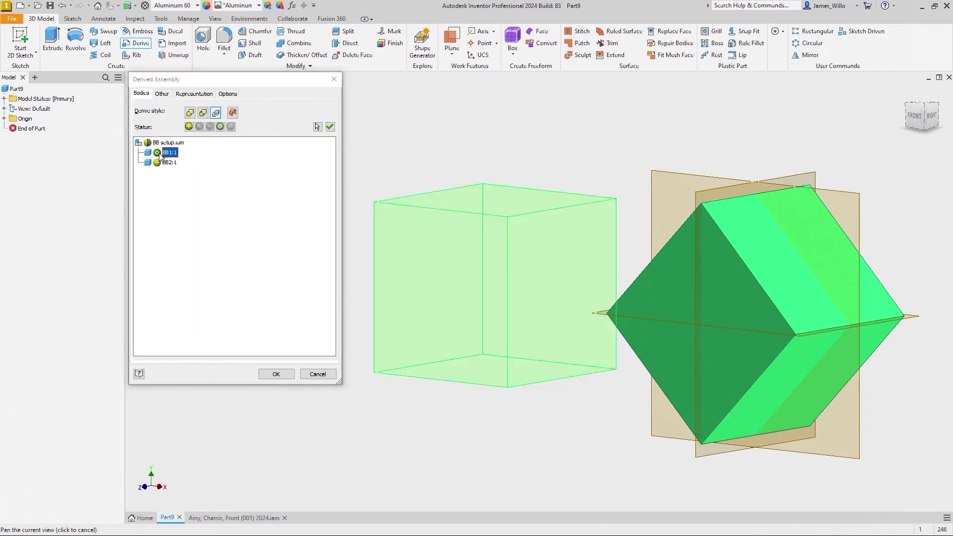
left_click(157, 162)
left_click(158, 200)
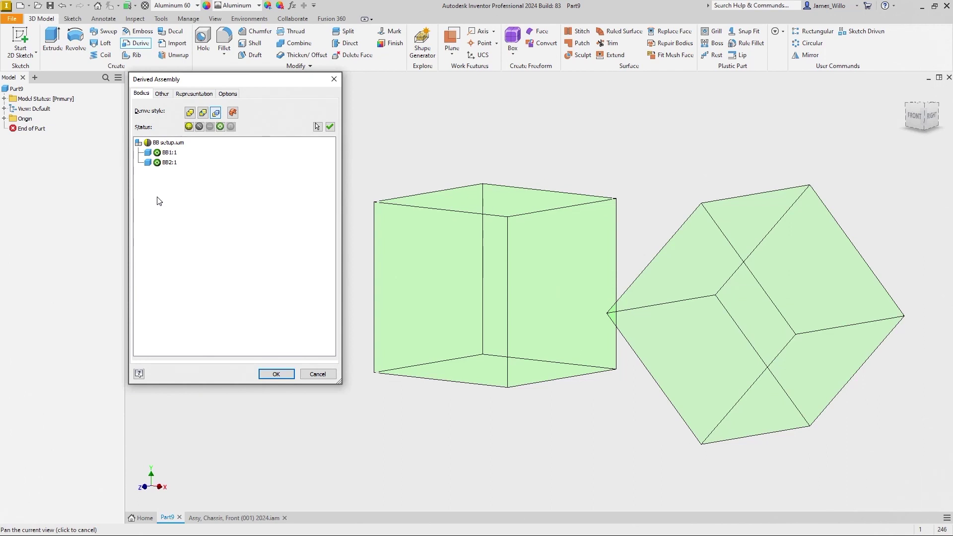
key("Escape")
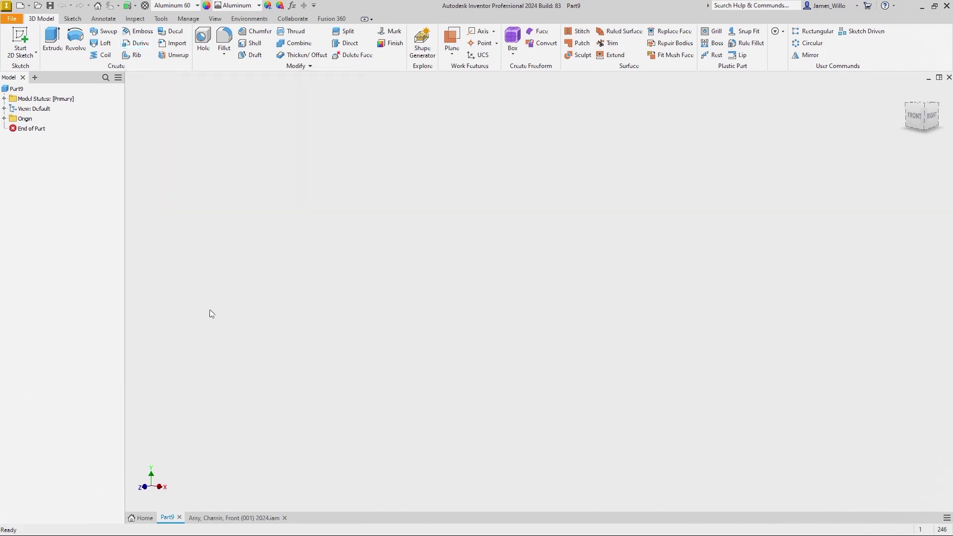
- Preview the chassis simplified into Oriented Minimum Bounding Box envelopes, then cancel
left_click(232, 516)
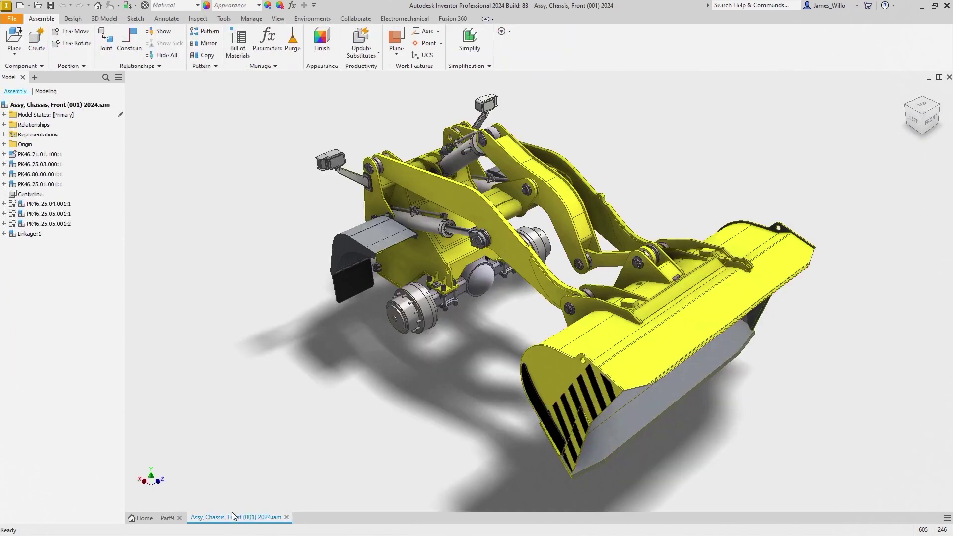
left_click(470, 47)
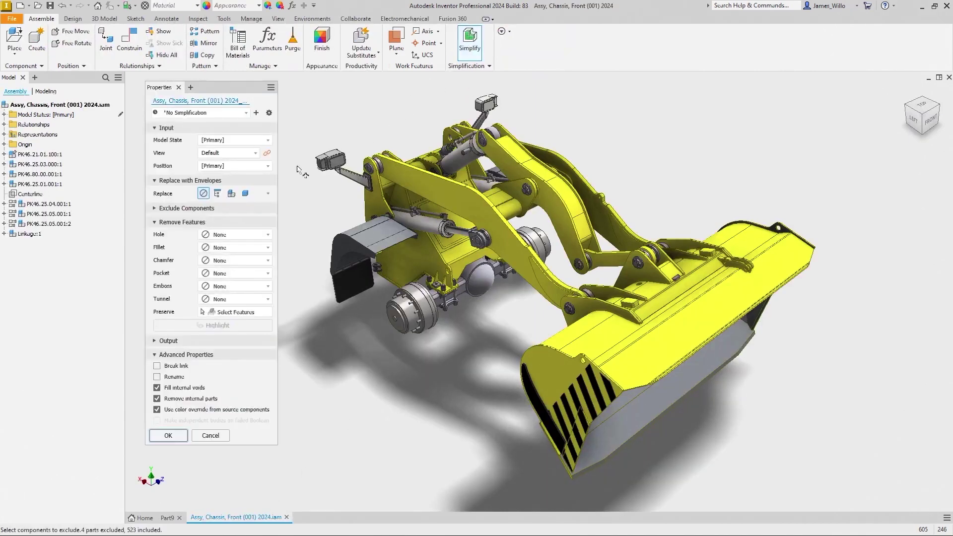
left_click(232, 193)
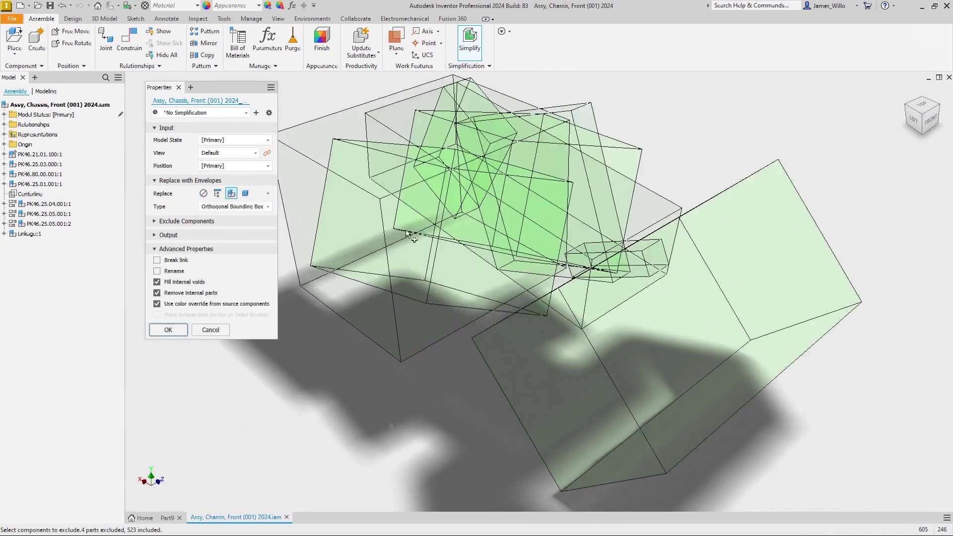
left_click(246, 207)
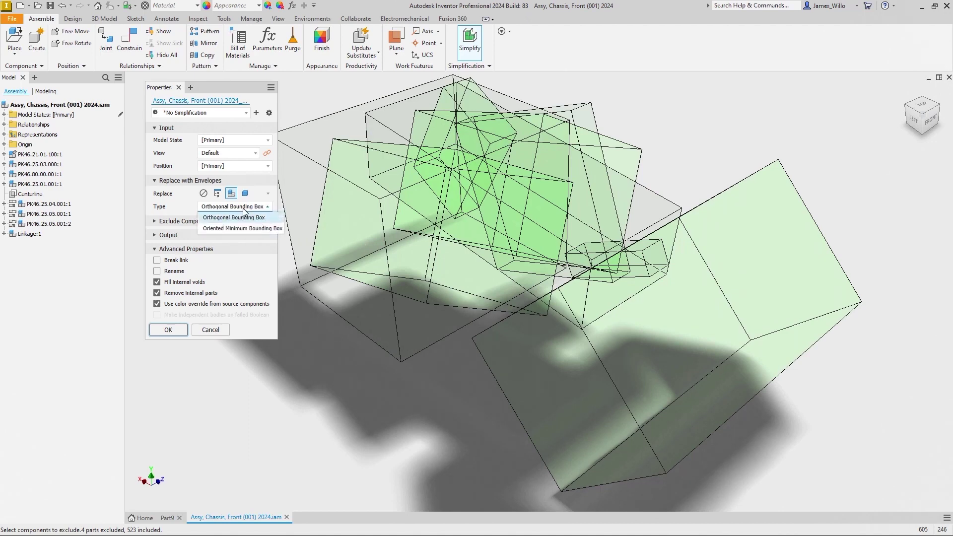
left_click(239, 228)
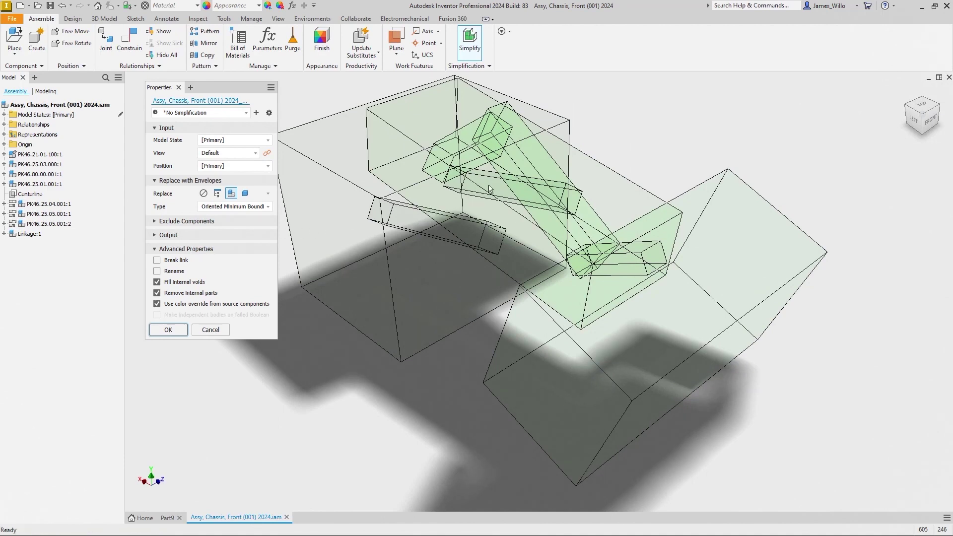
key("Escape")
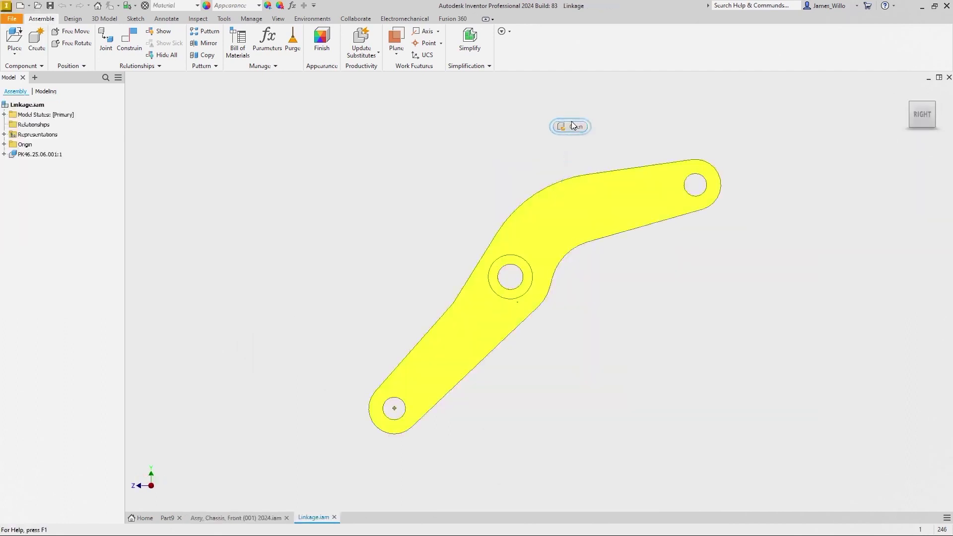
- Simplify the linkage into an Oriented Minimum Bounding Box envelope, about 447.185 × 1673.818 × 237 mm
left_click(469, 45)
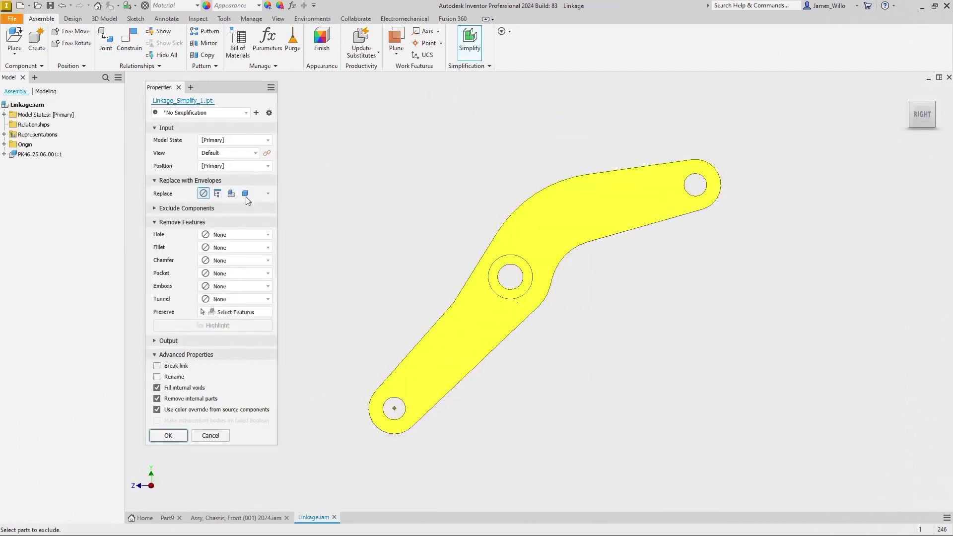
left_click(218, 194)
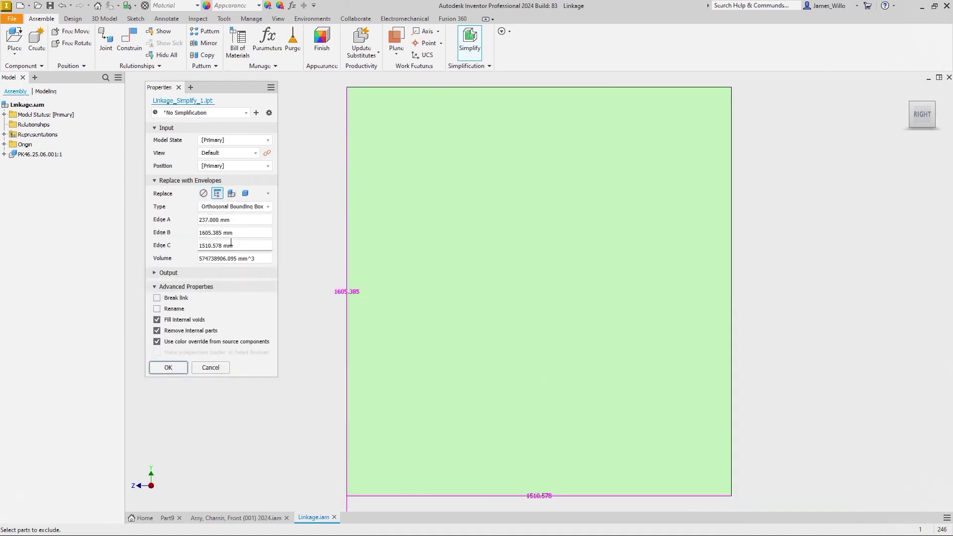
left_click(260, 206)
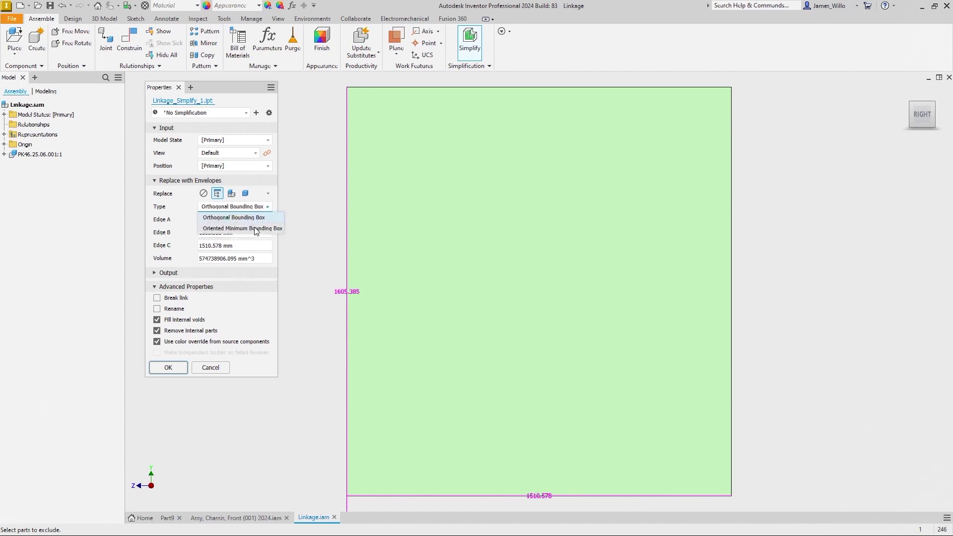
left_click(257, 229)
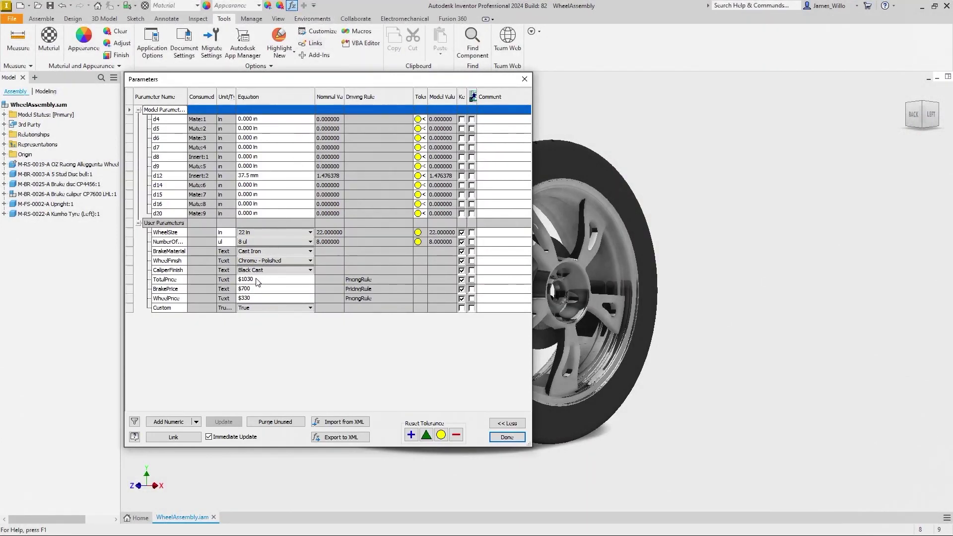
- Mark the TotalPrice and Custom parameters for export and close the Parameters table
left_click(472, 279)
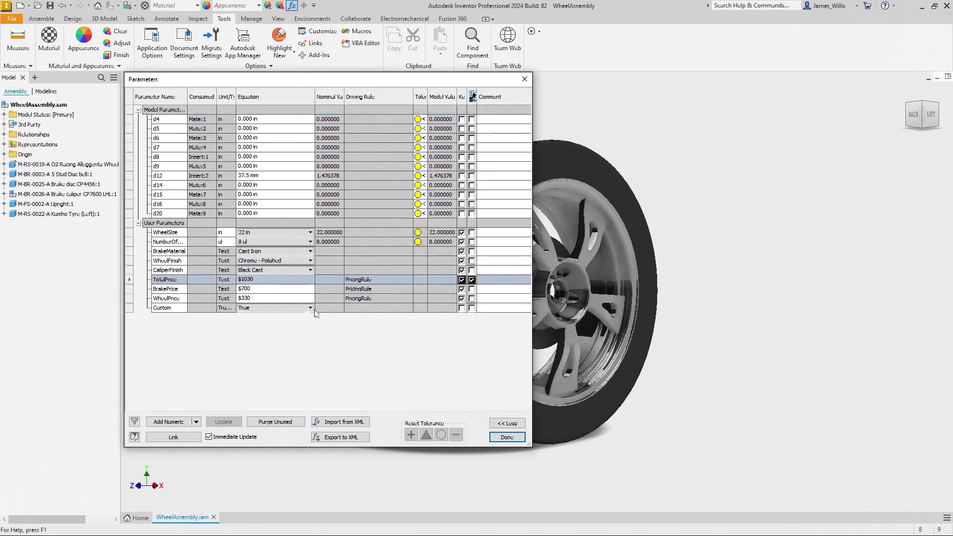
left_click(472, 309)
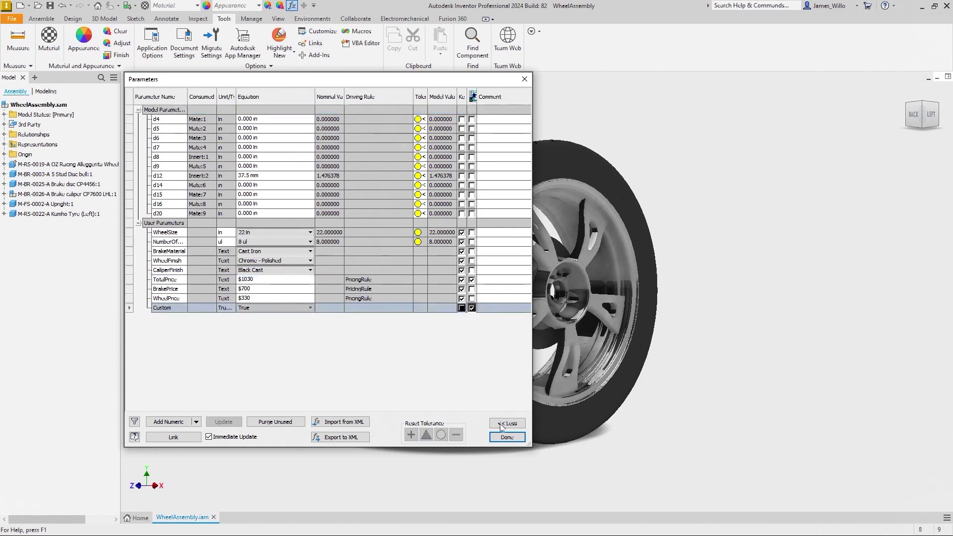
left_click(505, 437)
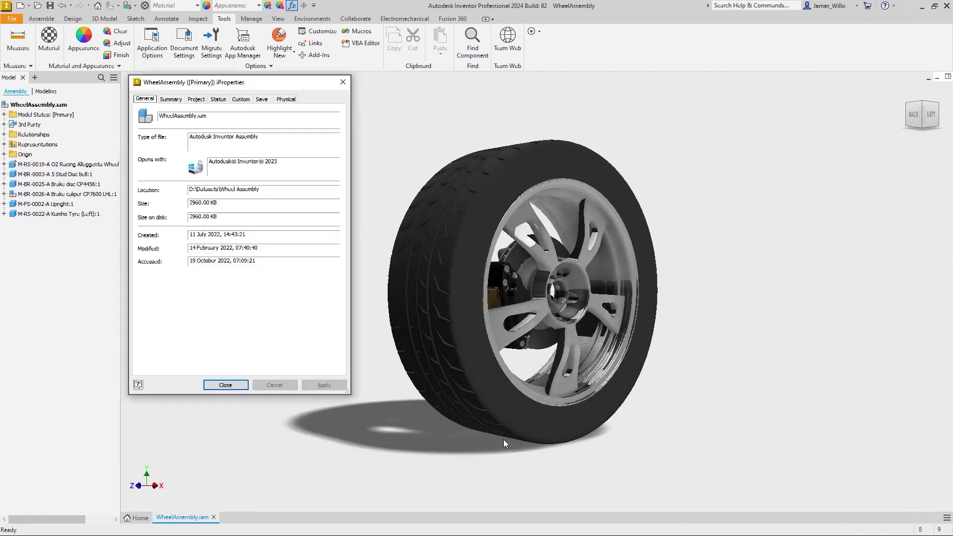
- Set the Description iProperty to =<TotalPrice> so it reads $1030, and check the Custom tab
left_click(204, 101)
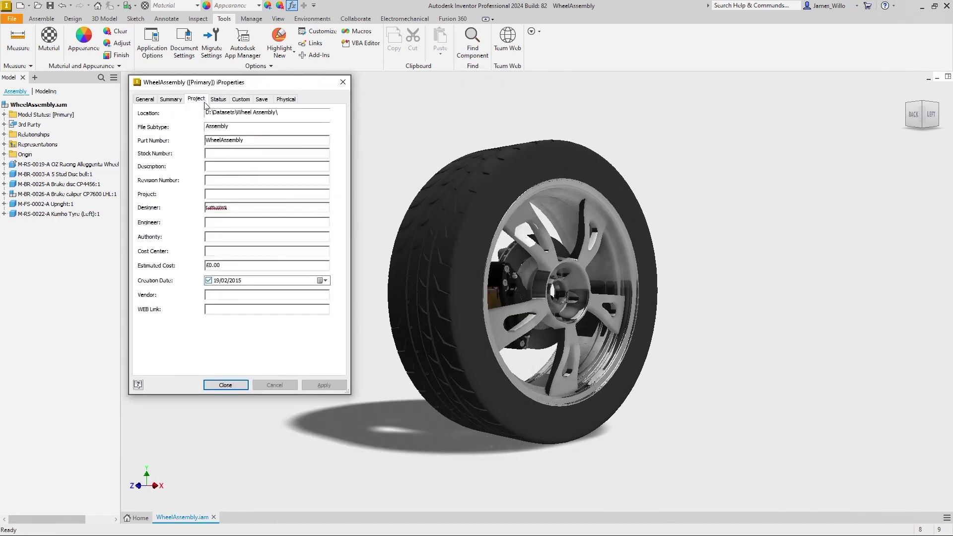
type("-")
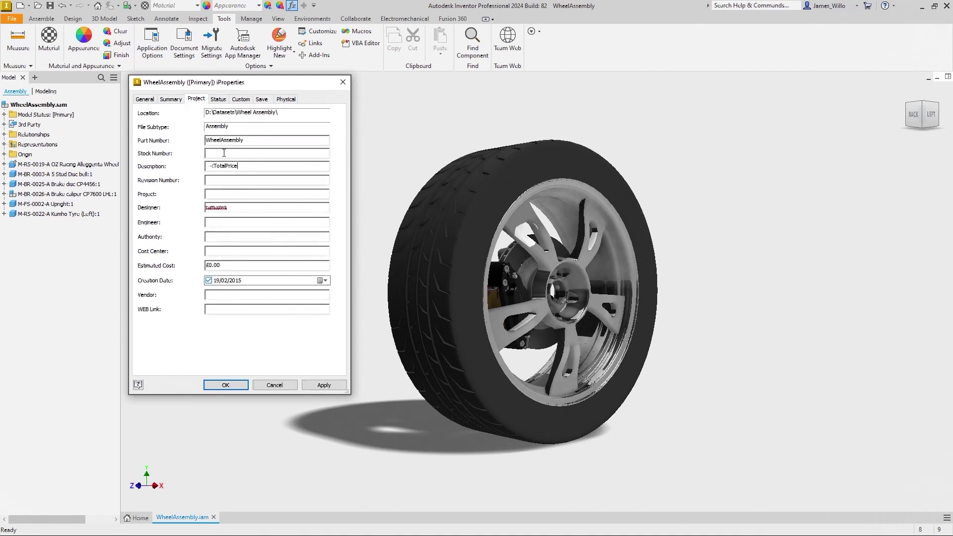
key("Return")
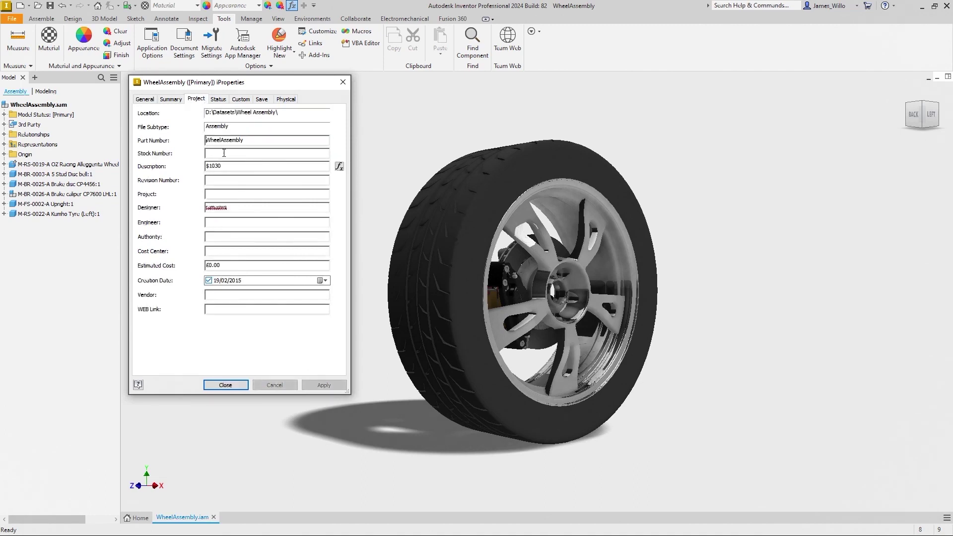
left_click(240, 102)
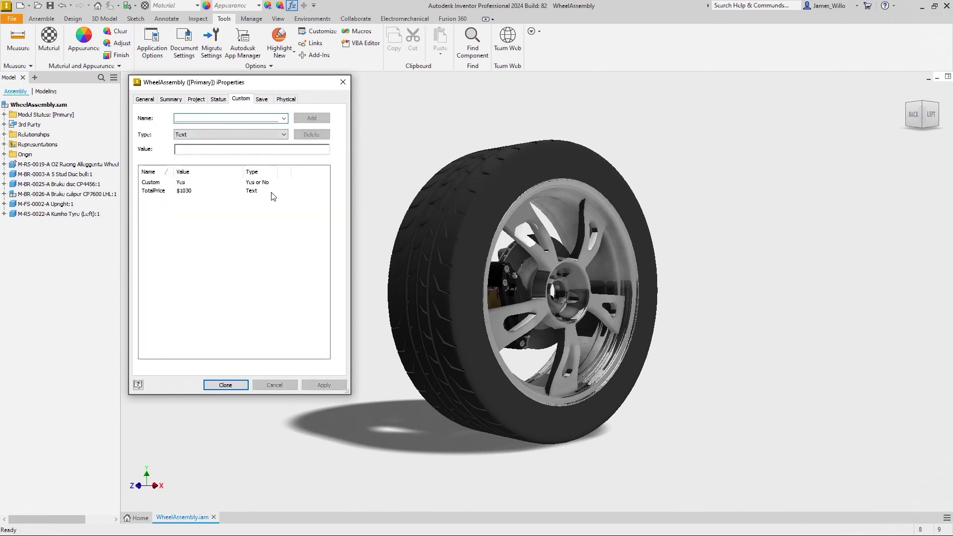
key("Escape")
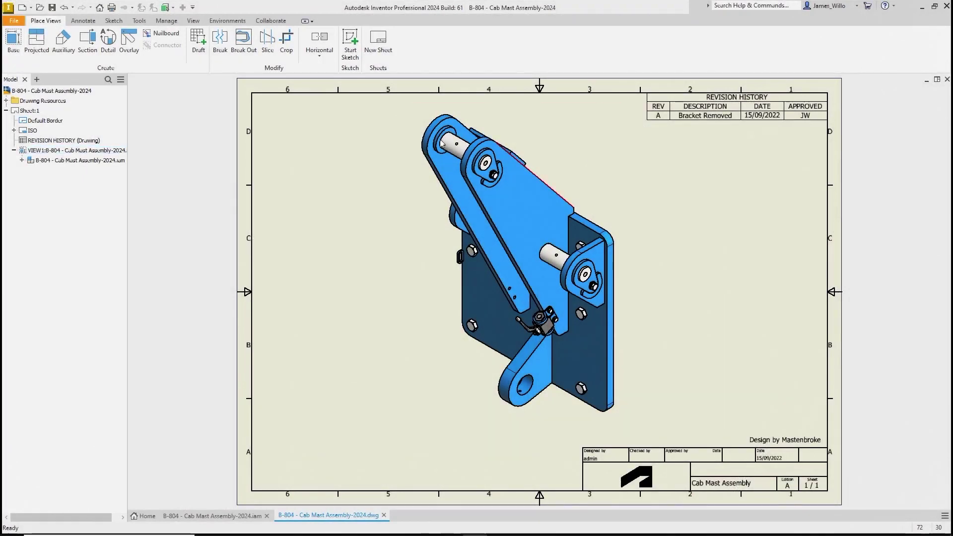
- Draw a revision cloud around the lower lug in the drawing view
left_click(85, 21)
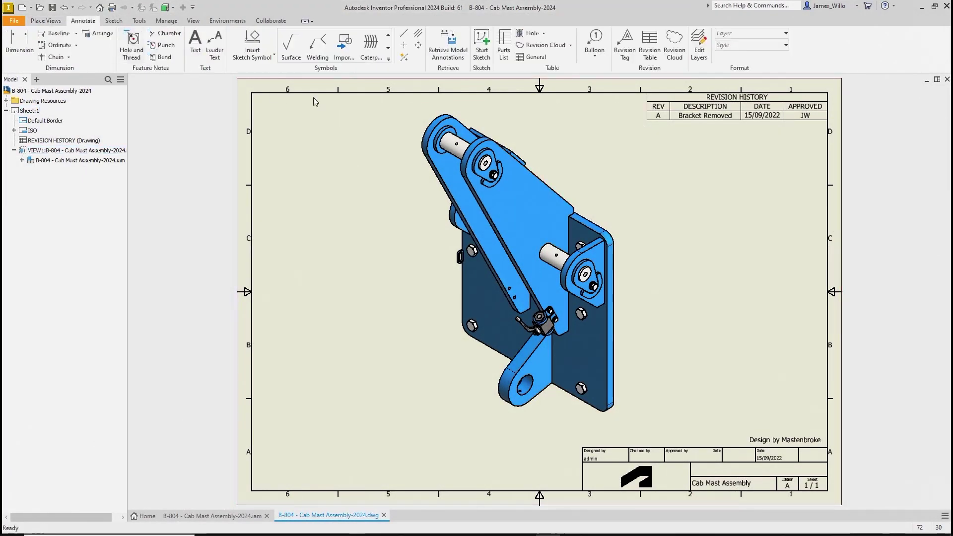
left_click(675, 49)
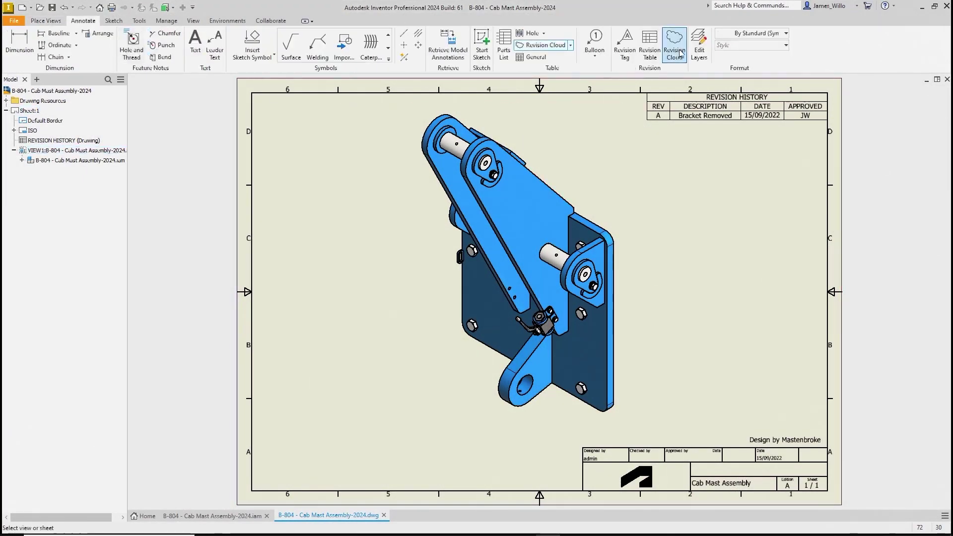
left_click(475, 380)
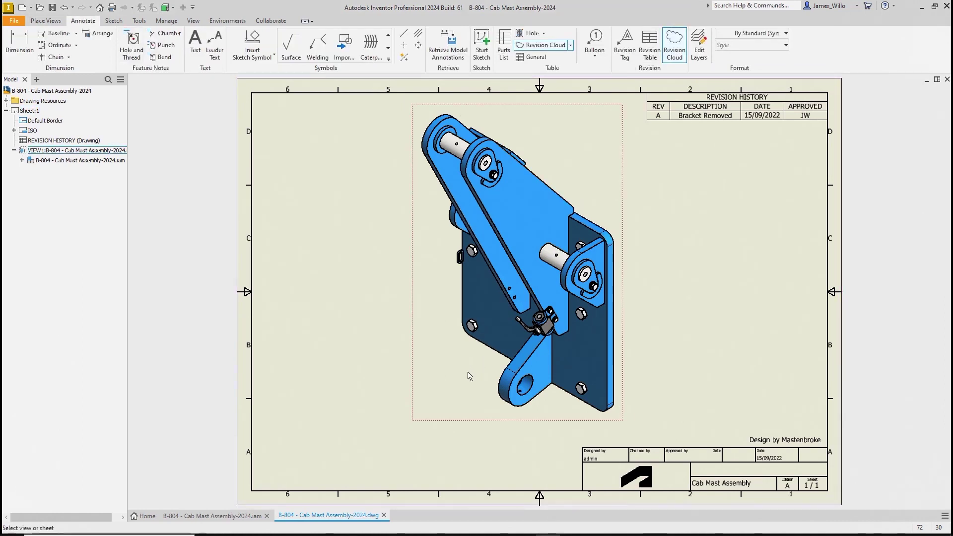
left_click(504, 334)
left_click(561, 344)
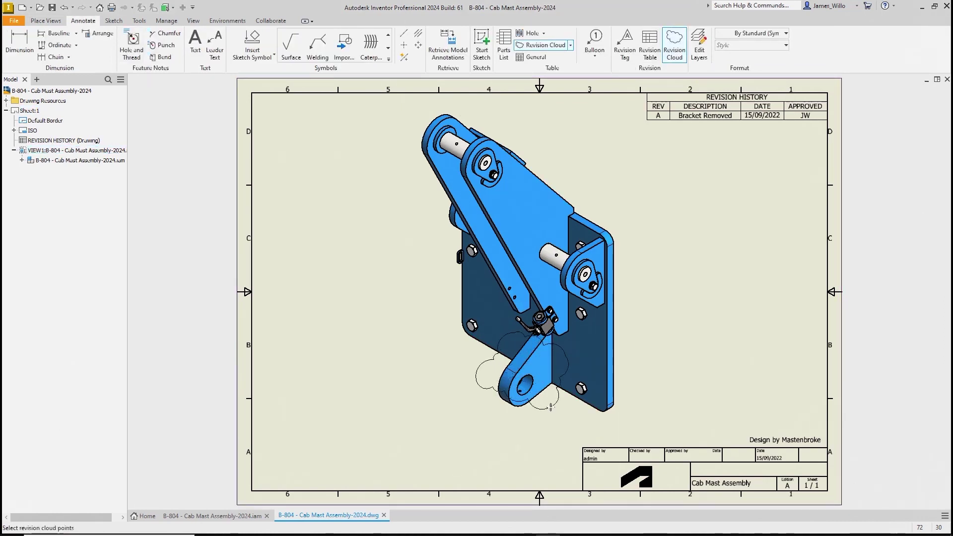
right_click(551, 406)
left_click(571, 411)
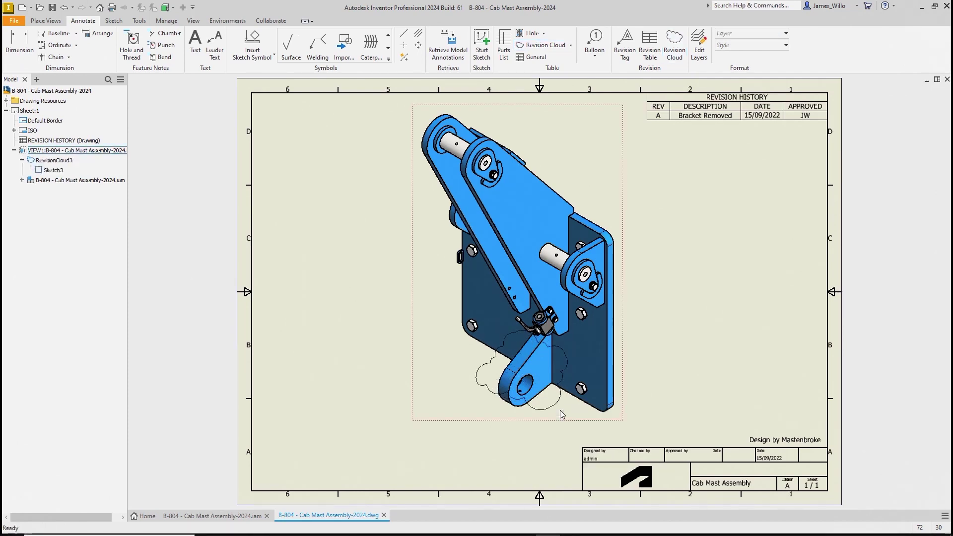
- Deselect the finished cloud and bring up the B-804 Cab Mast Assembly model
left_click(555, 412)
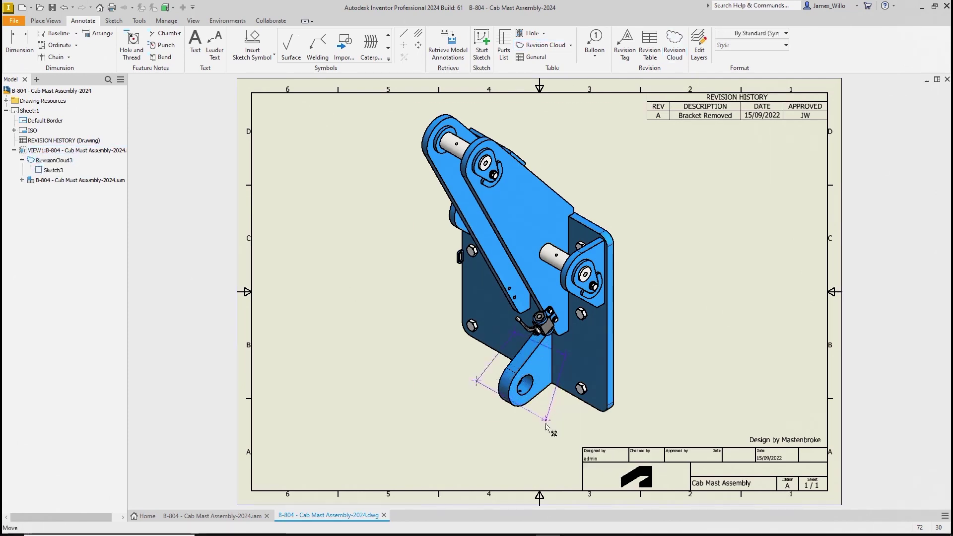
left_click(534, 451)
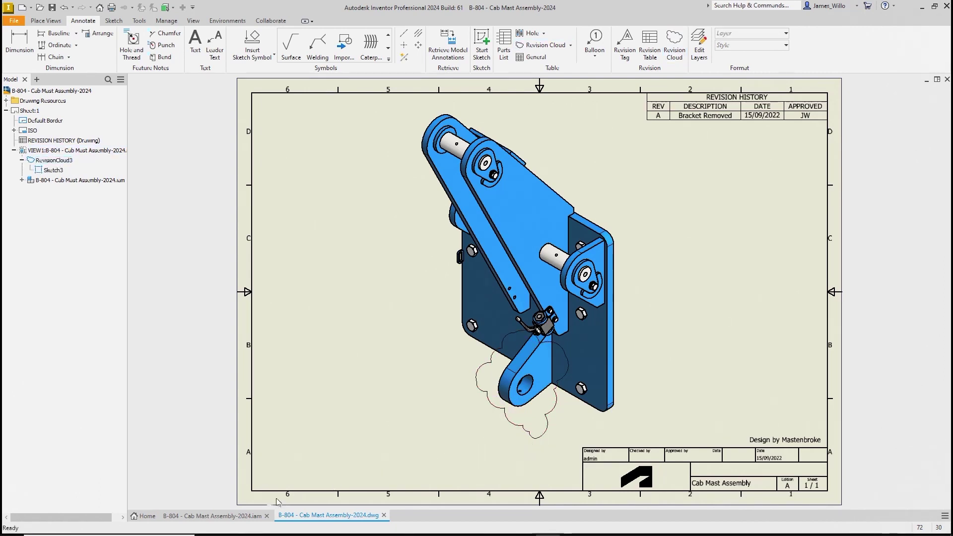
left_click(229, 517)
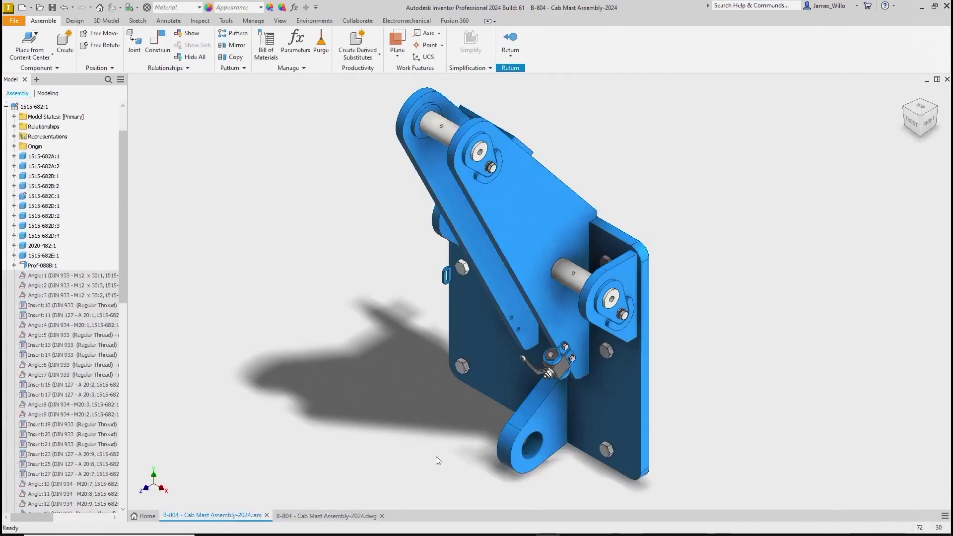
- Delete the lower lug from the Cab Mast assembly and return to the B-804 drawing
left_click(504, 437)
key("Delete")
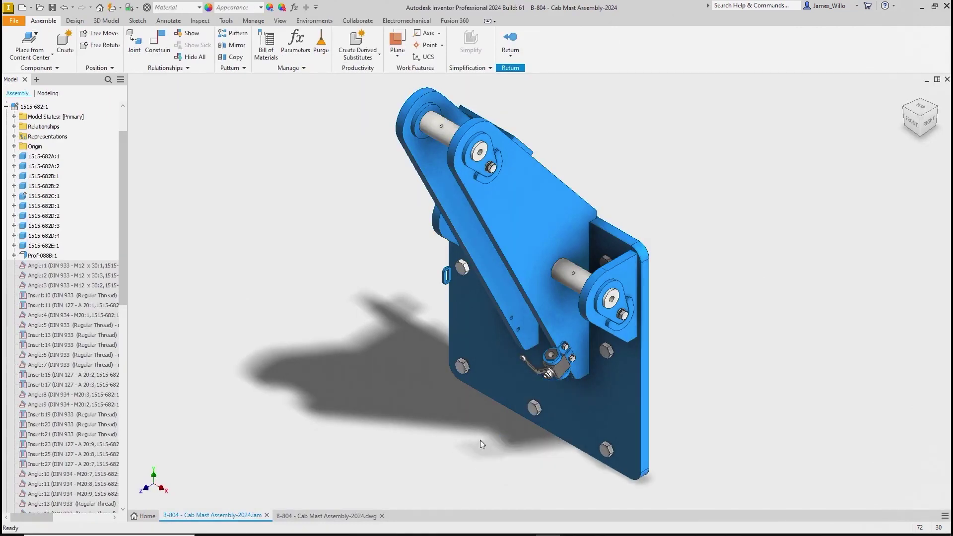
left_click(308, 517)
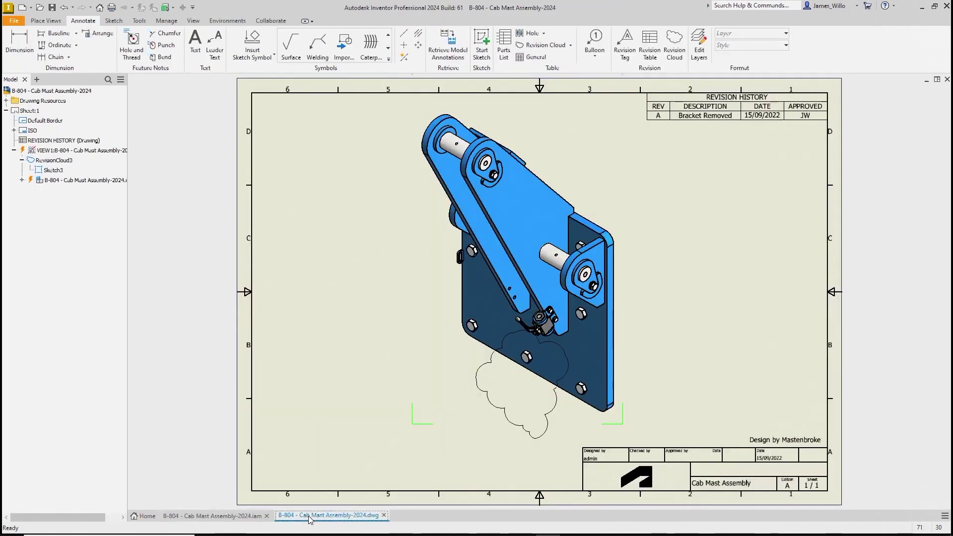
left_click(165, 20)
- In Object Defaults, put revision clouds on the Red layer and save the style change
left_click(157, 40)
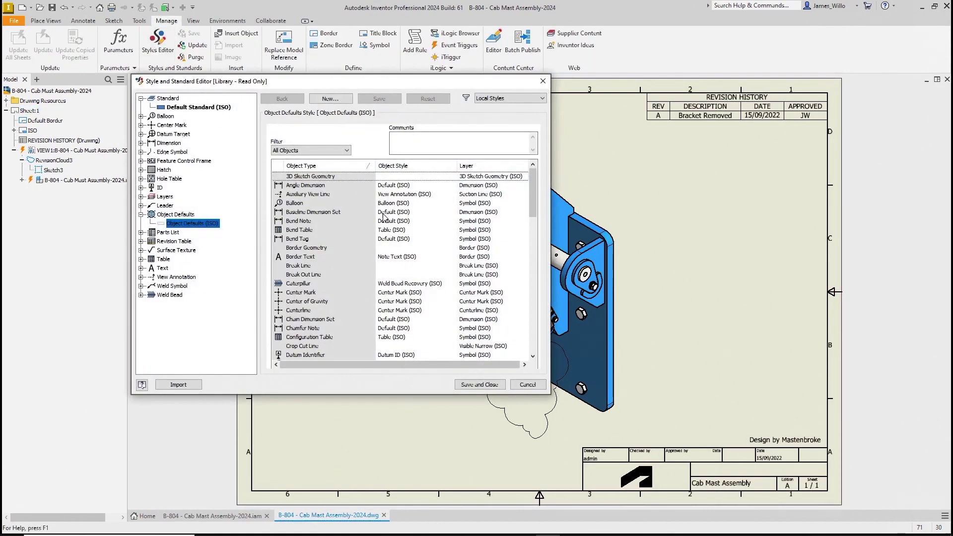
left_click_drag(533, 201, 527, 278)
left_click(491, 293)
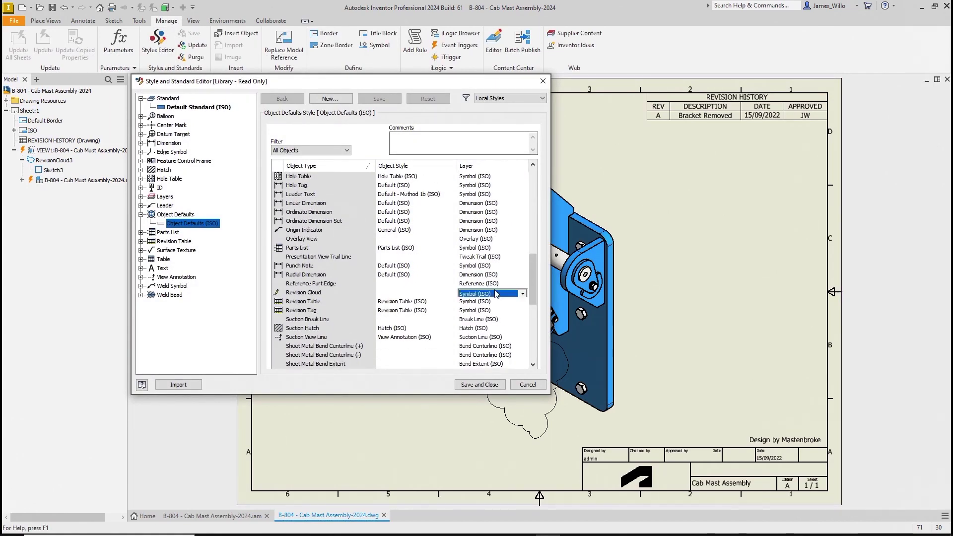
left_click(523, 293)
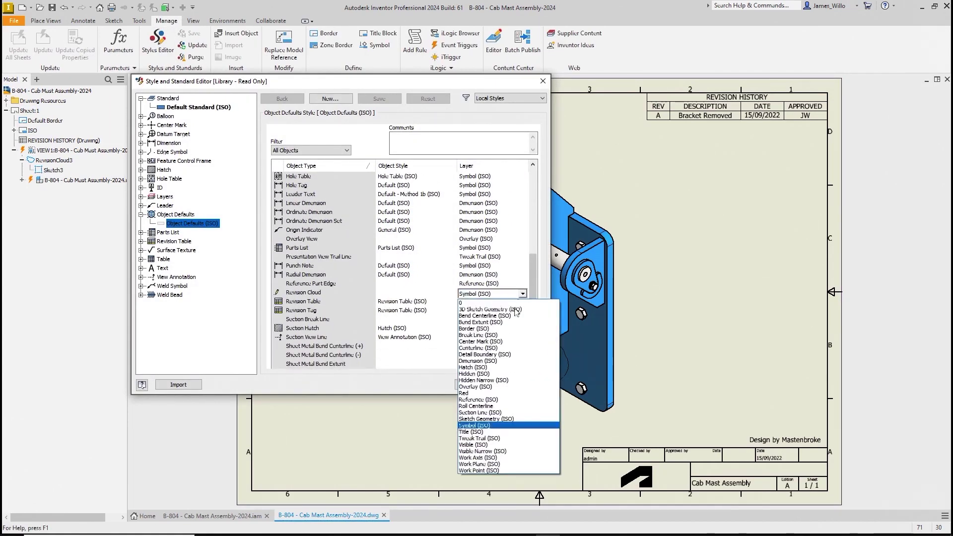
left_click(493, 393)
left_click(479, 385)
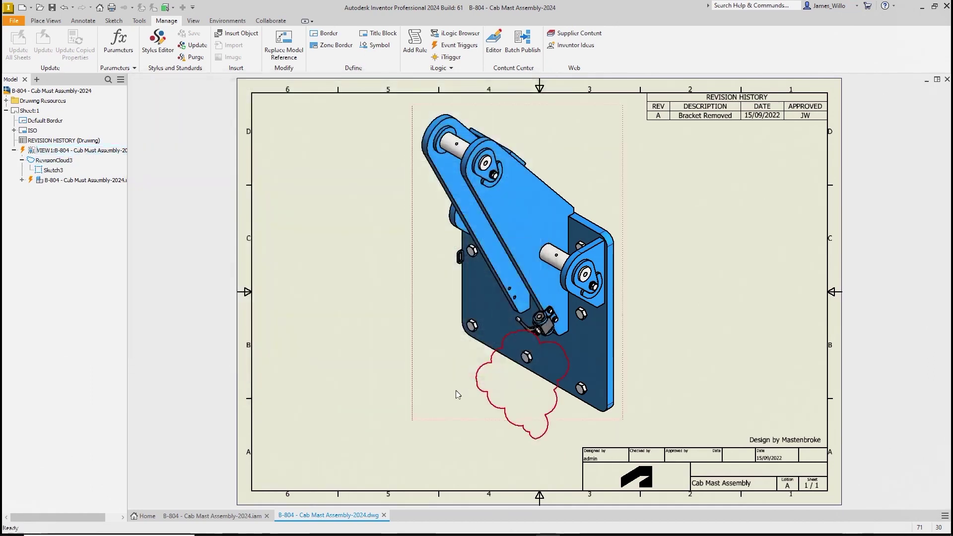
- Start a revision tag and attach it to the revision cloud
left_click(81, 21)
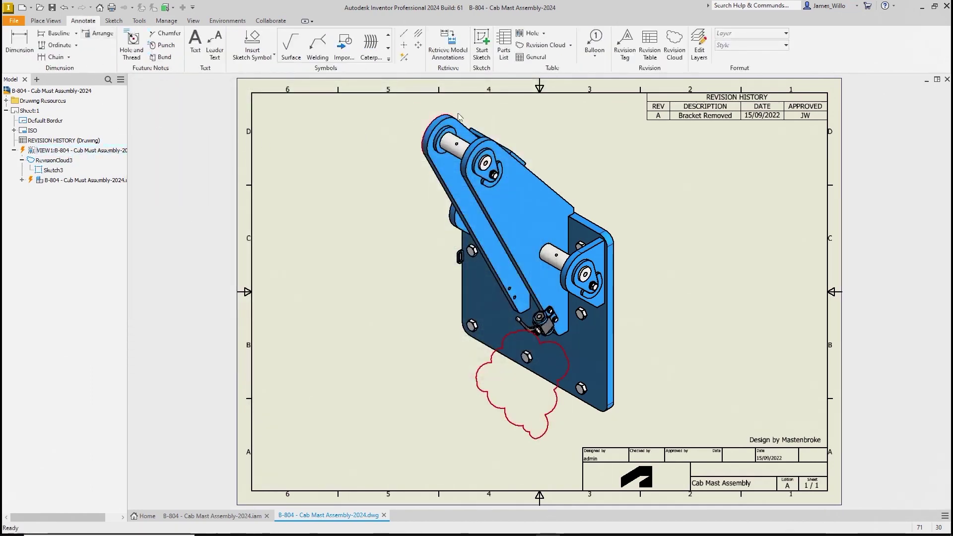
left_click(624, 44)
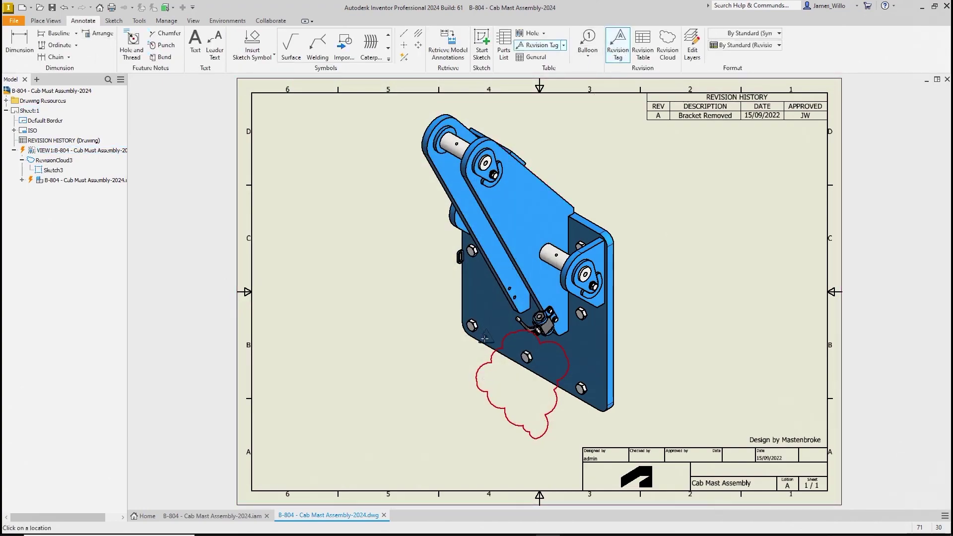
left_click(480, 364)
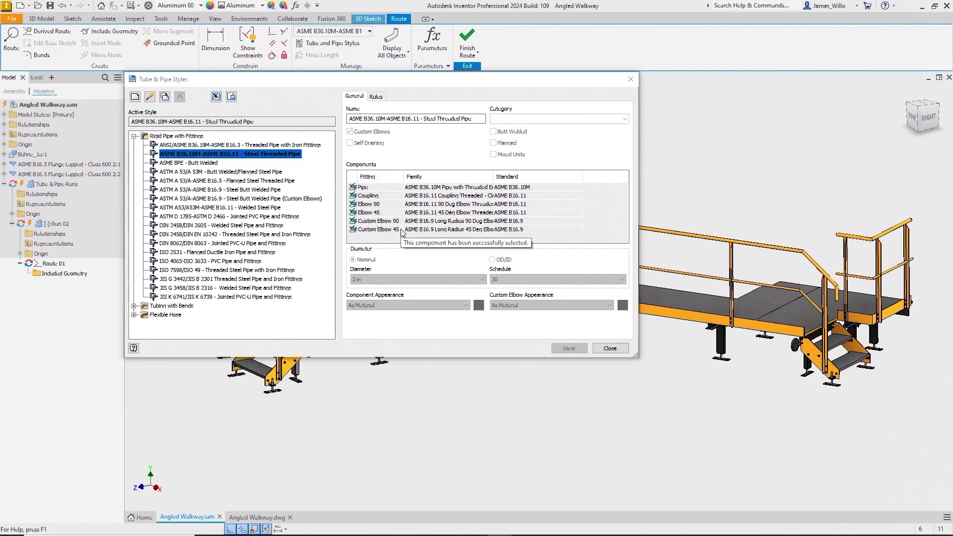
- Close Tube & Pipe Styles and route from the flange, adding points at the walkway corner
left_click(598, 349)
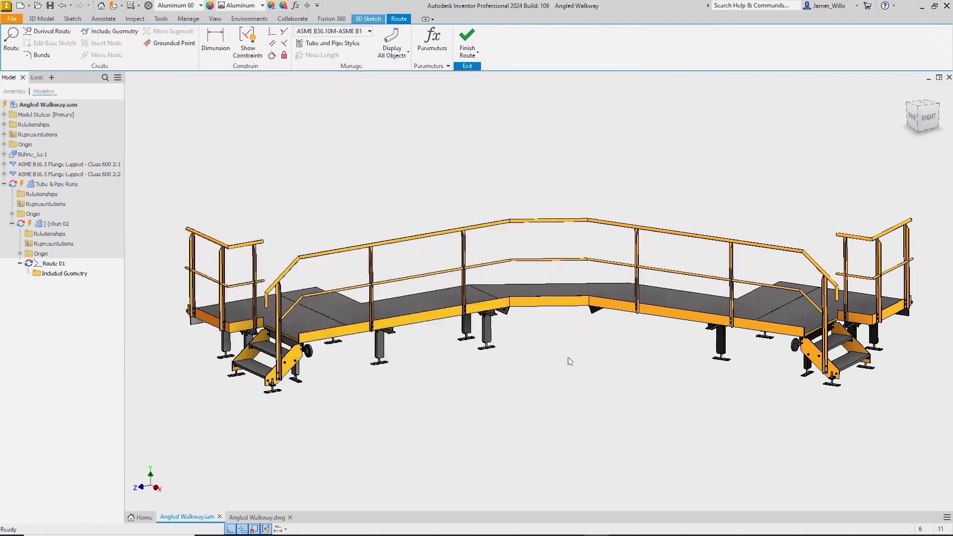
left_click(11, 43)
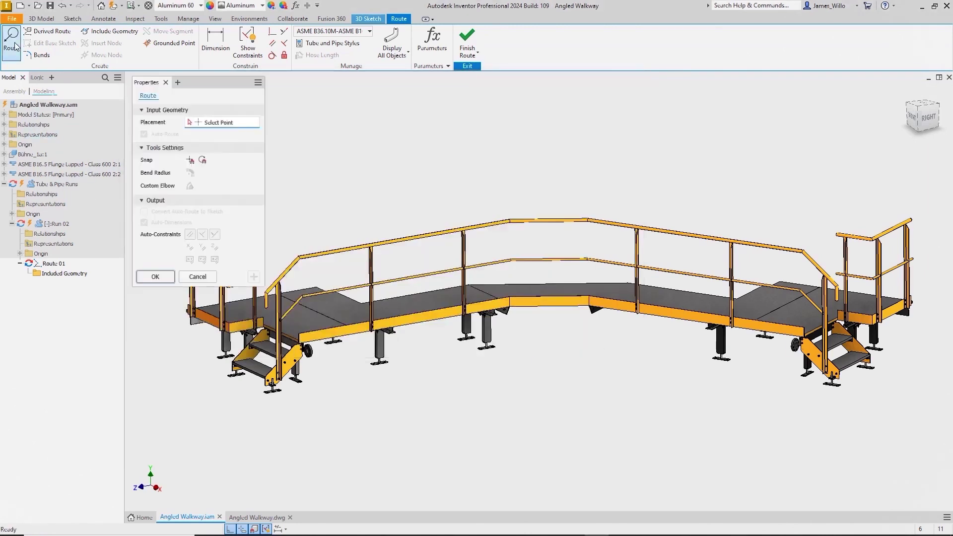
left_click(307, 350)
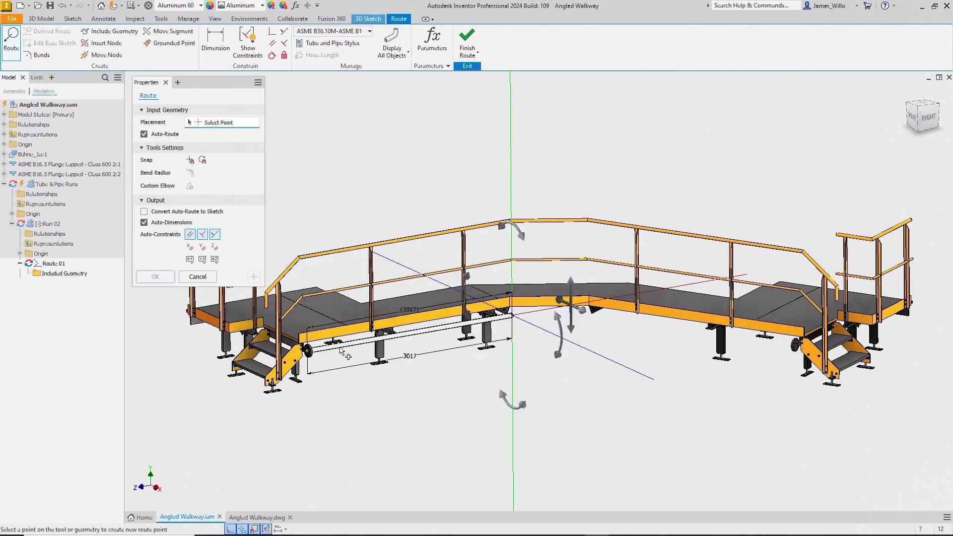
left_click(341, 349)
left_click(923, 106)
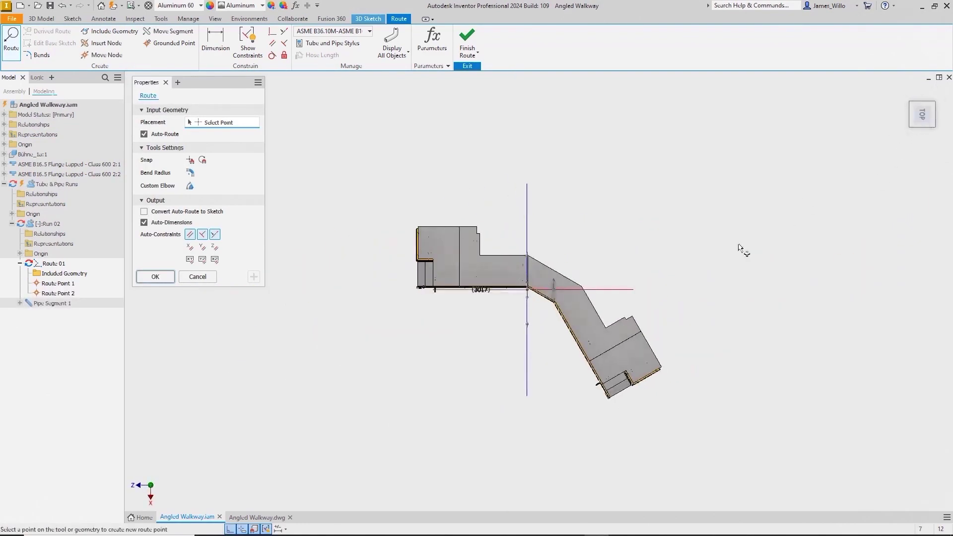
scroll(546, 327, "down", 5)
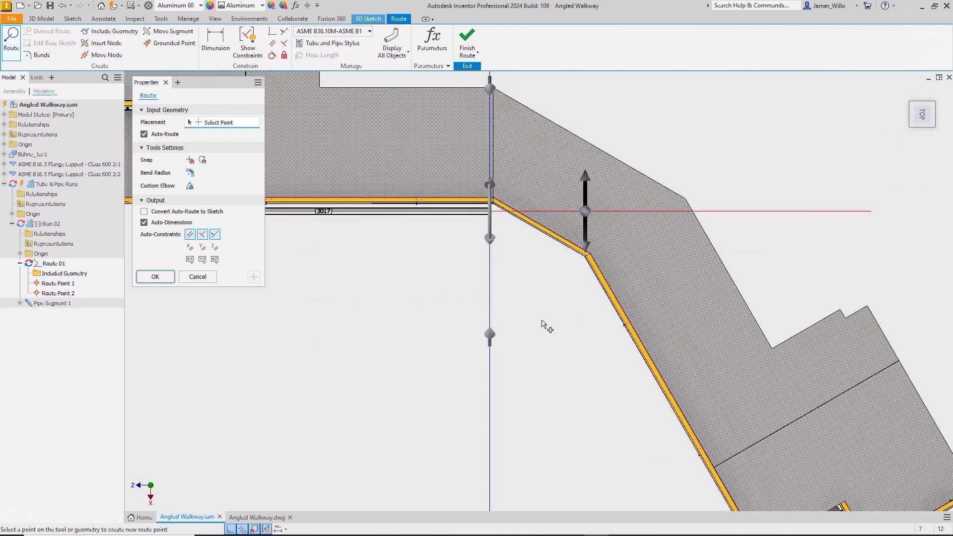
left_click(591, 247)
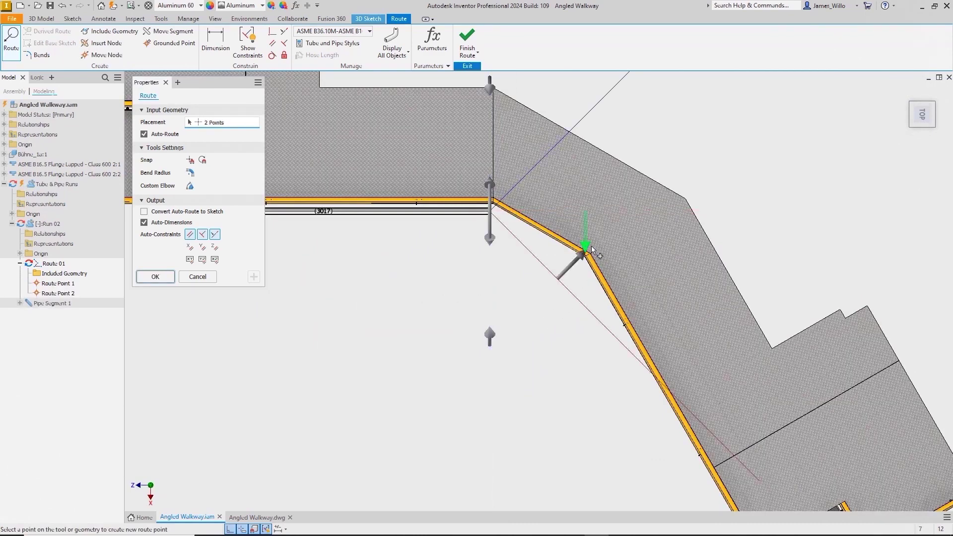
left_click(579, 258)
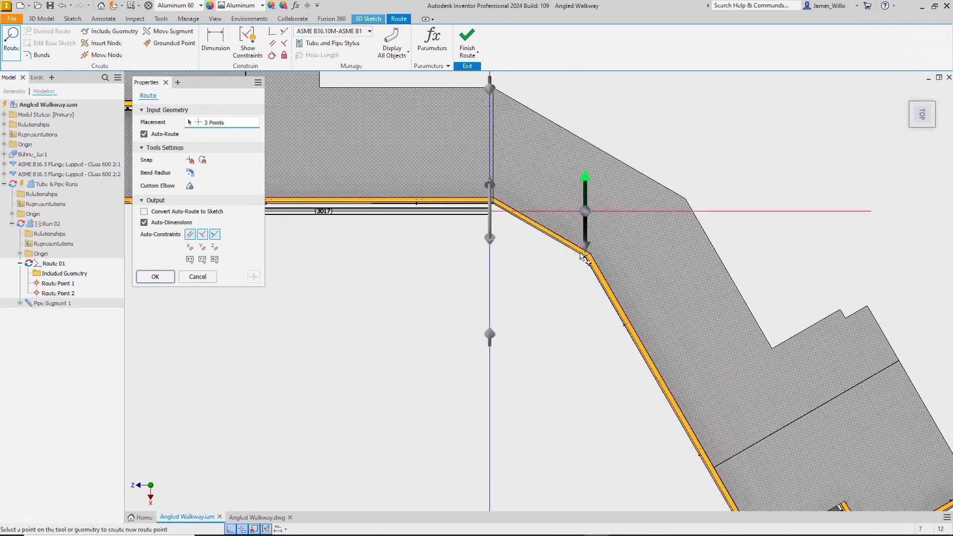
left_click(586, 247)
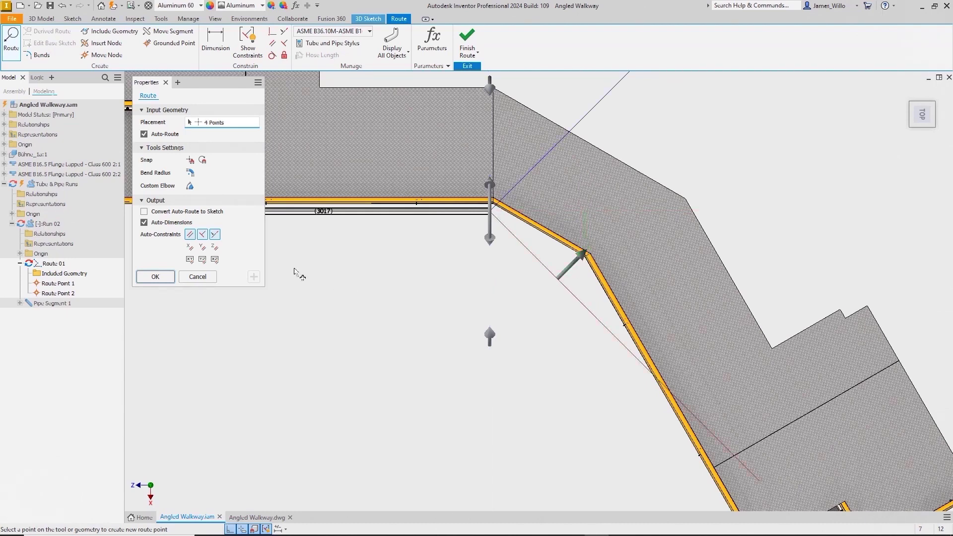
- Add custom-angle elbows along the walkway with straight runs of 940 and 3017, then finish
left_click(190, 186)
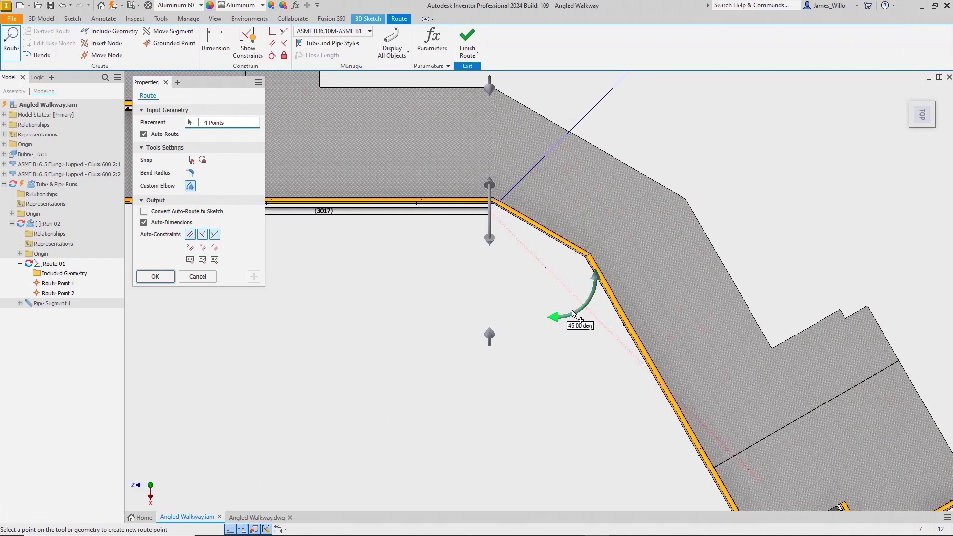
left_click_drag(558, 316, 565, 256)
type("940")
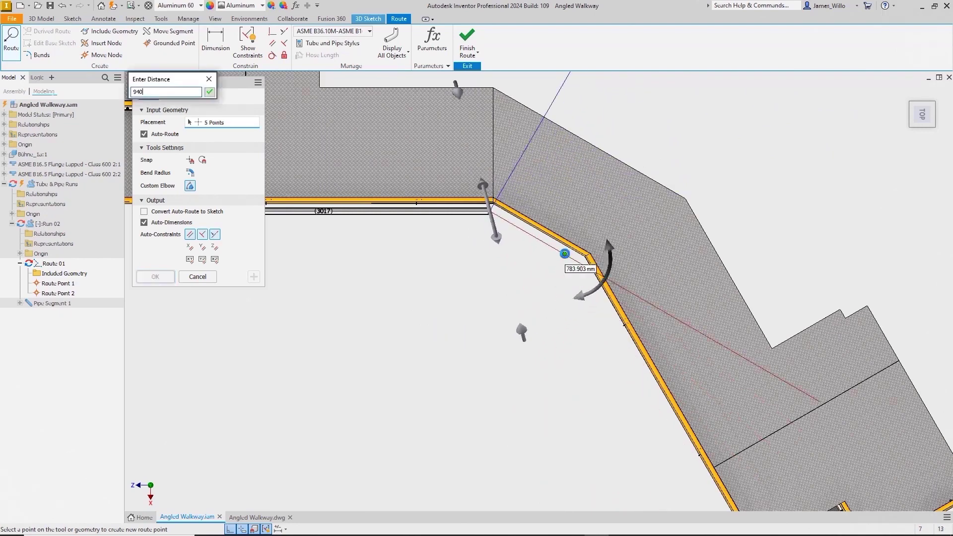
key("Return")
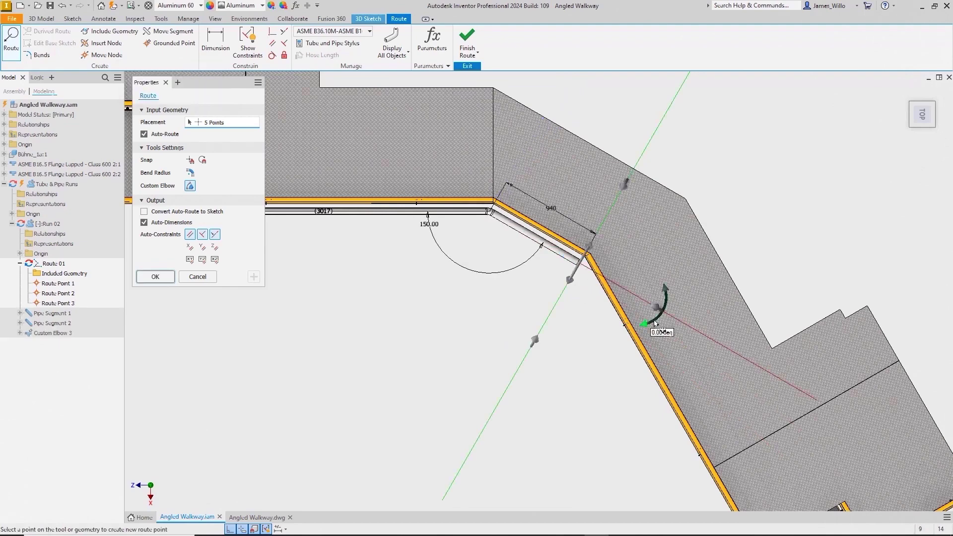
left_click_drag(649, 329, 617, 342)
type("3017")
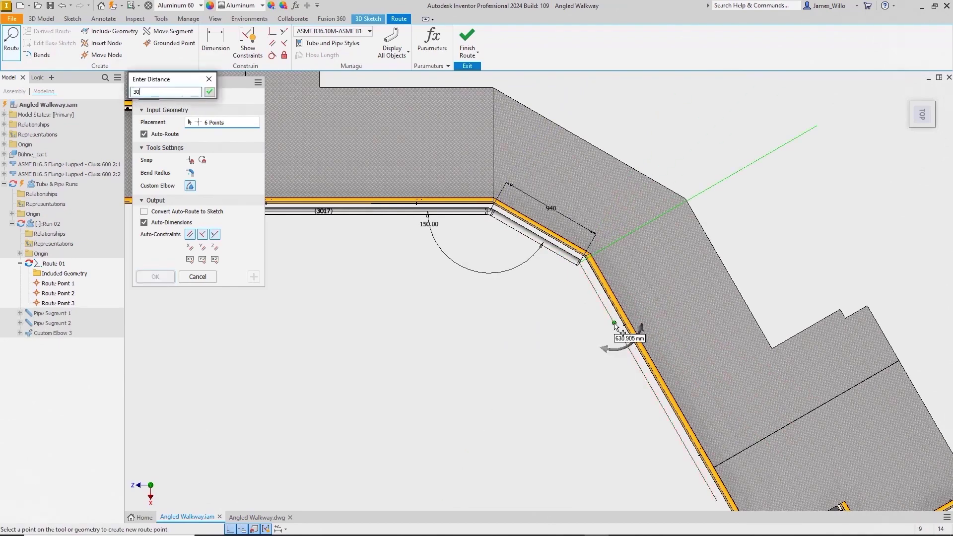
key("Return")
key("Escape")
key("F6")
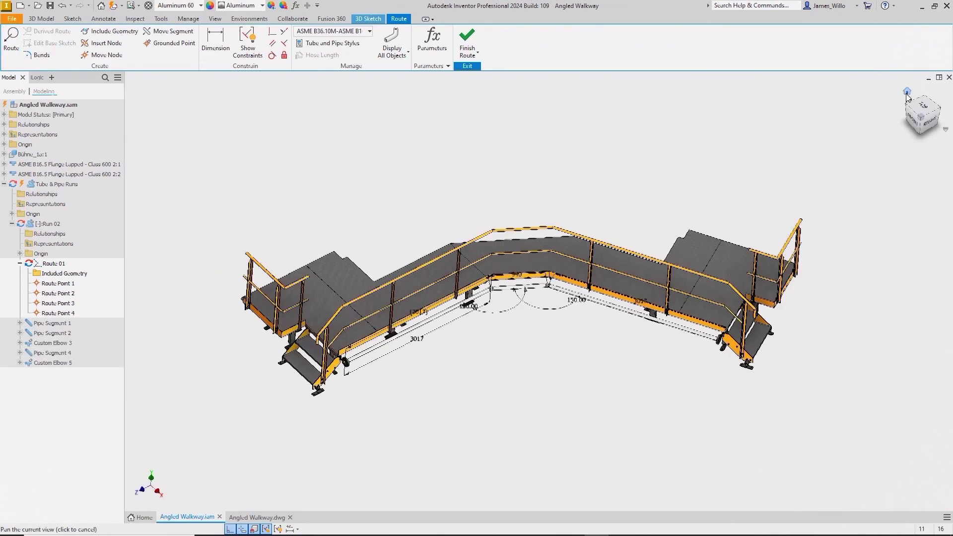
left_click_drag(640, 363, 487, 288)
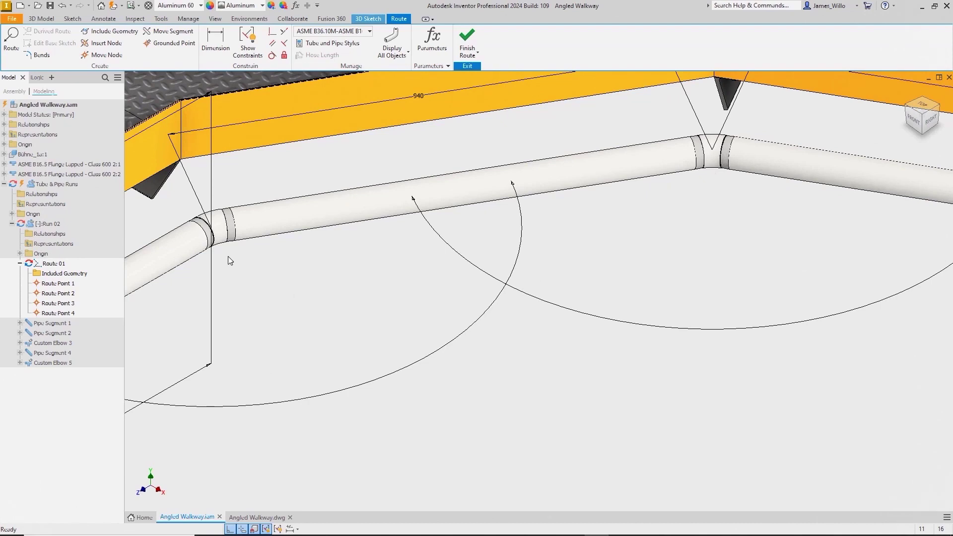
left_click(248, 517)
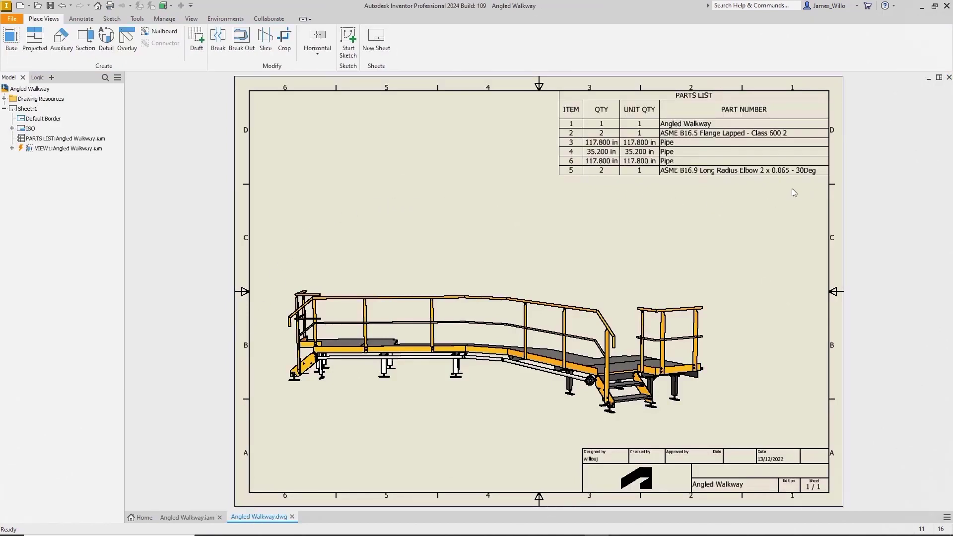
left_click(194, 517)
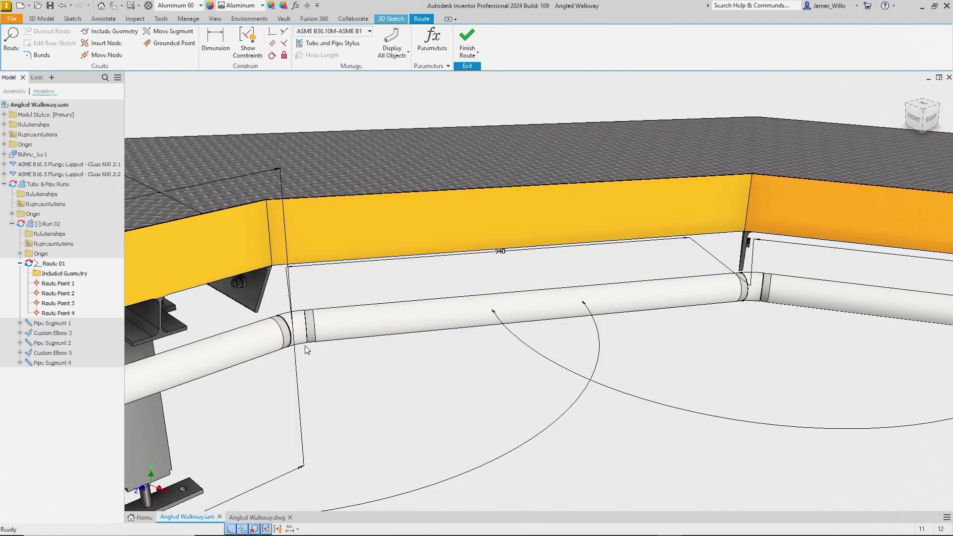
left_click(354, 44)
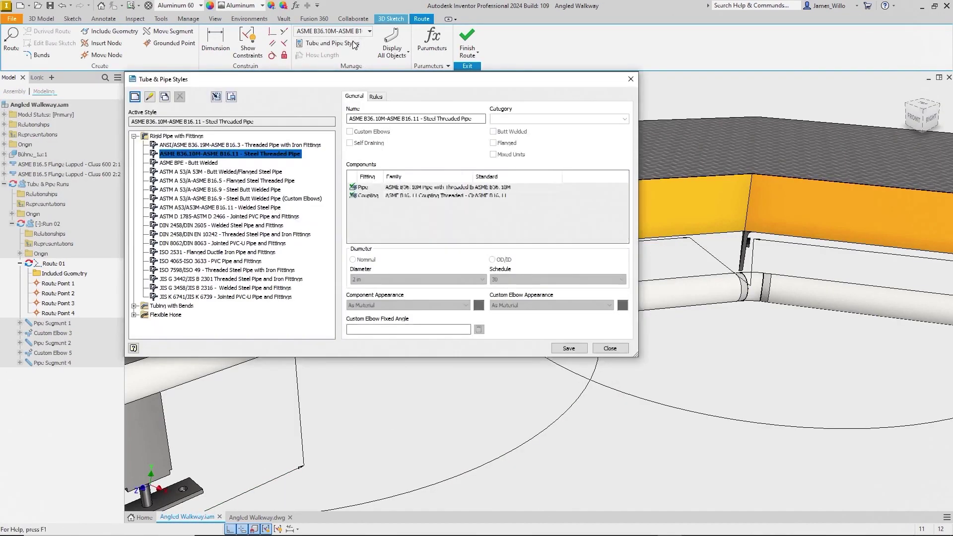
- Give the steel threaded pipe style Green custom elbows and save the style
right_click(275, 155)
left_click(313, 171)
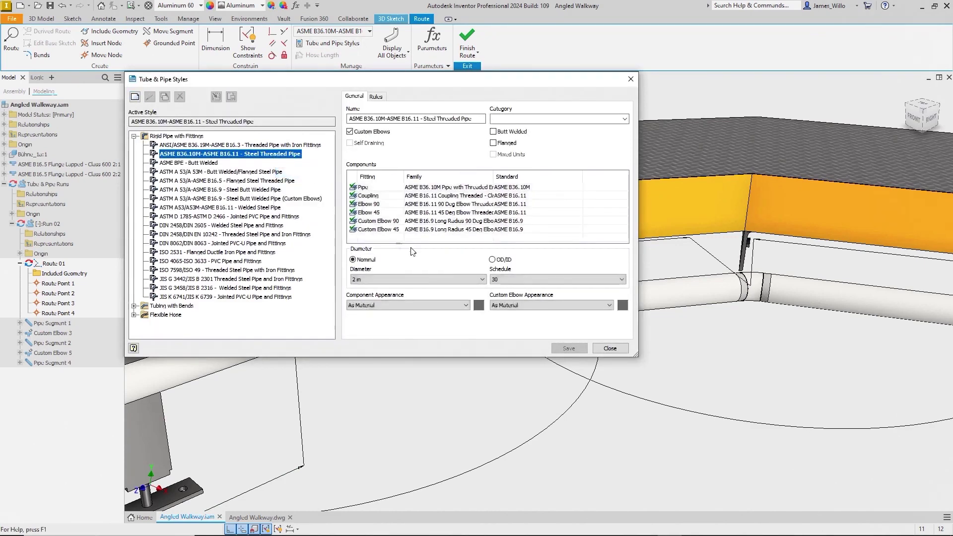
left_click(529, 304)
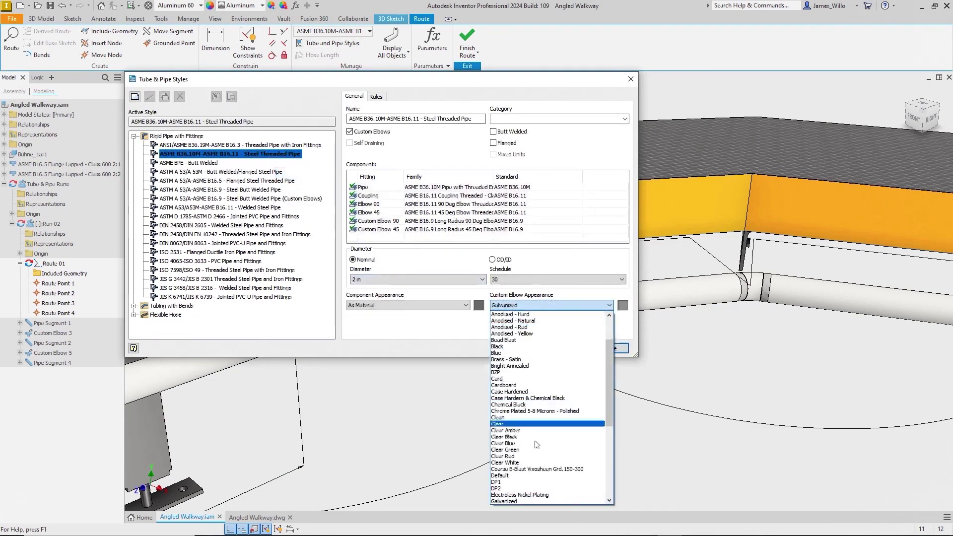
scroll(529, 489, "down", 1)
left_click(528, 495)
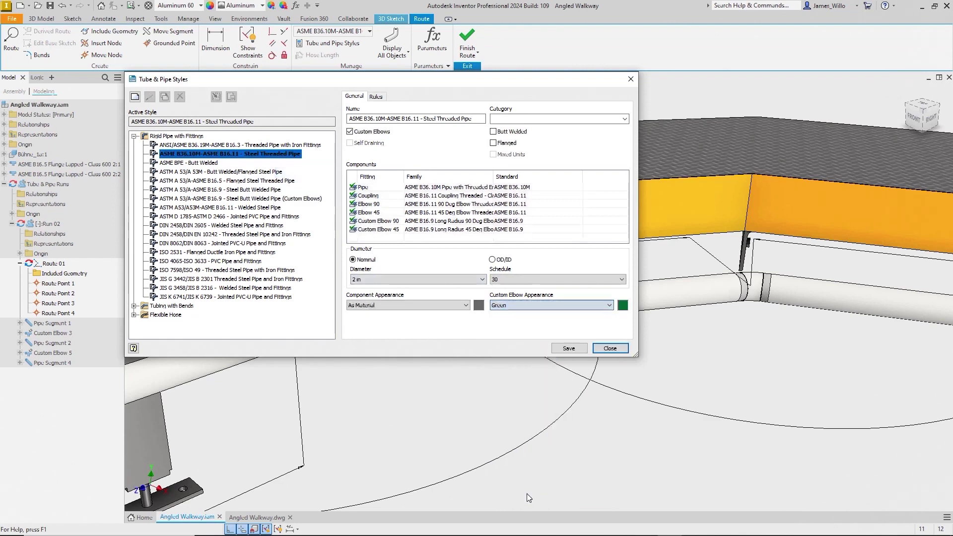
left_click(571, 350)
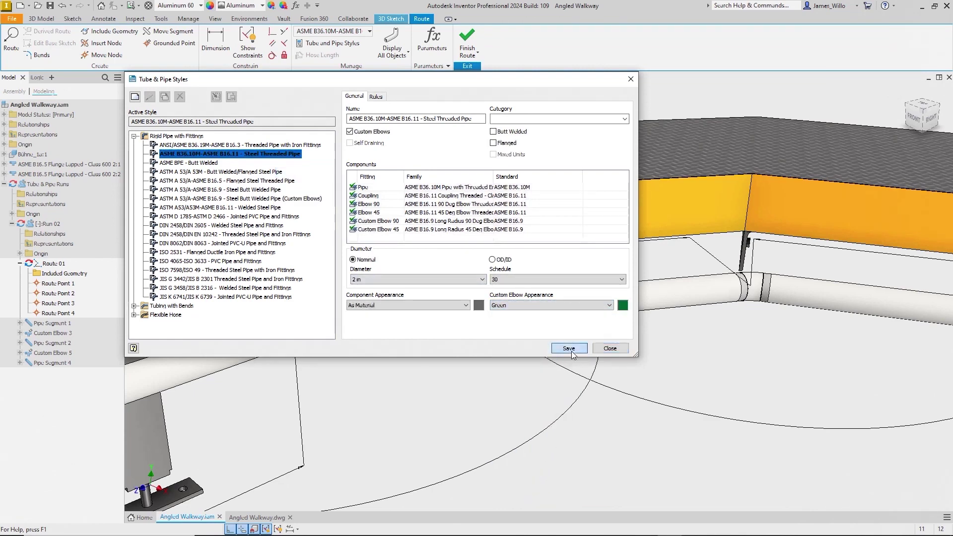
left_click(610, 348)
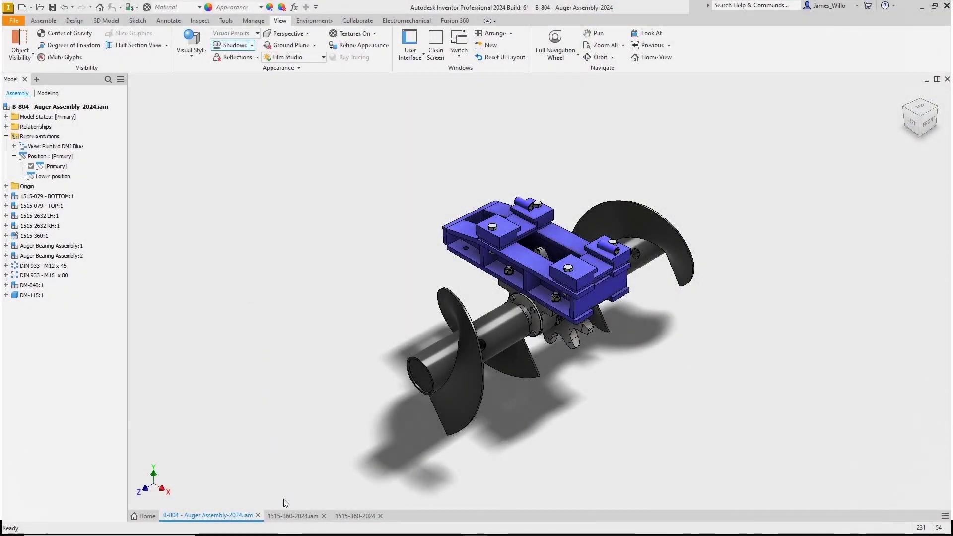
- In 1515-360, place a 3D welding symbol on the inner rib edge with a single-segment leader
left_click(291, 517)
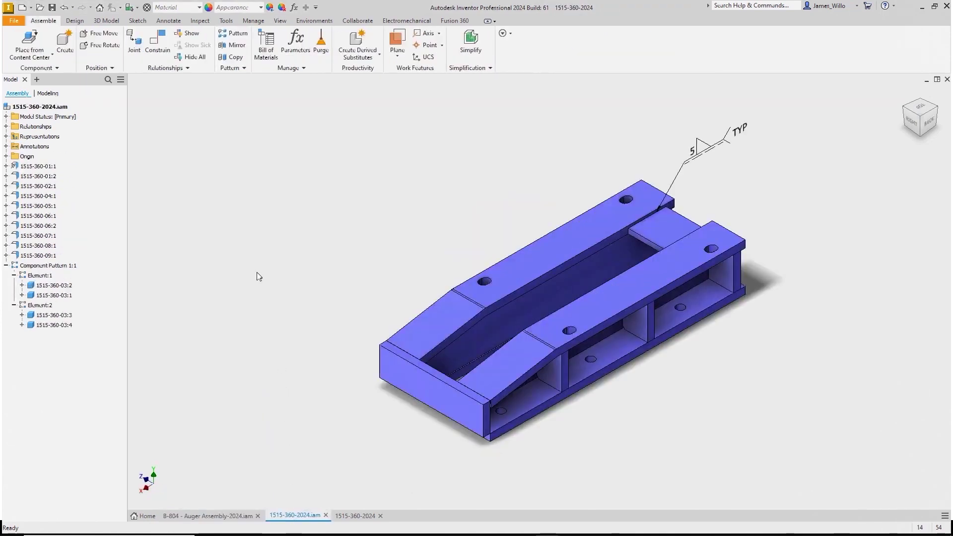
left_click(178, 24)
left_click(106, 45)
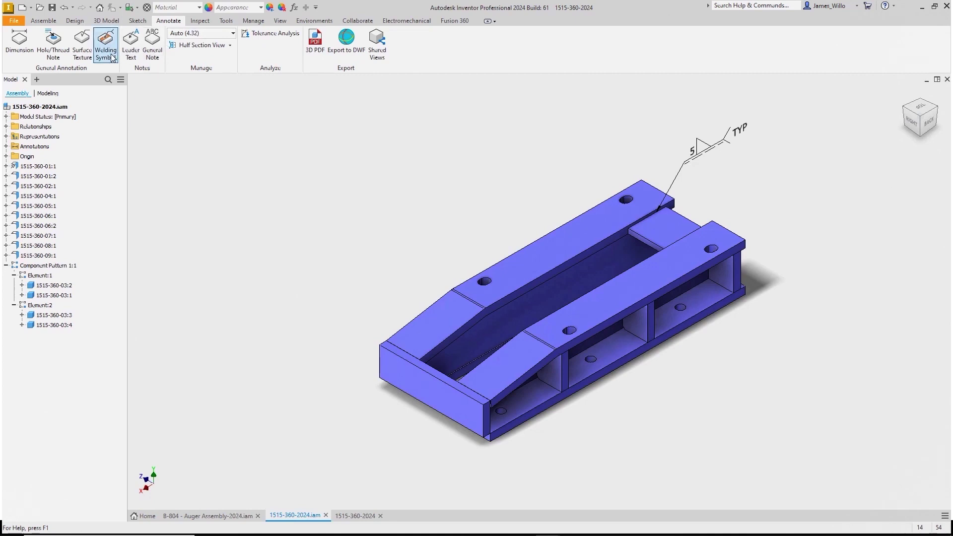
left_click(635, 337)
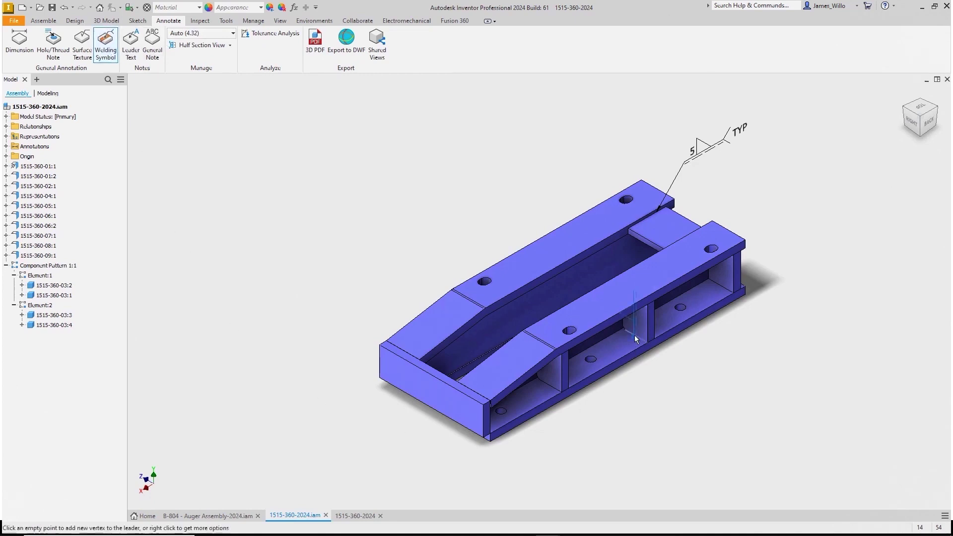
right_click(617, 400)
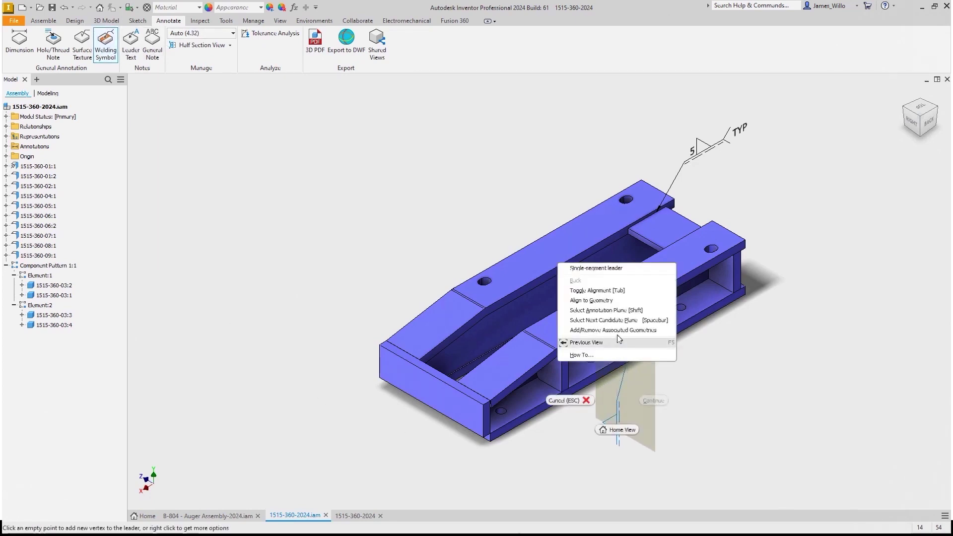
left_click(618, 311)
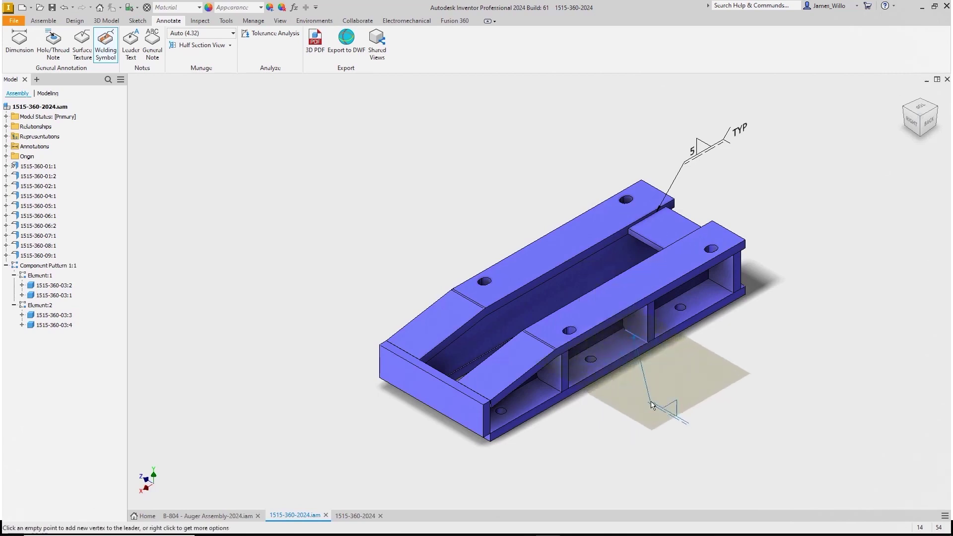
right_click(647, 401)
left_click(652, 271)
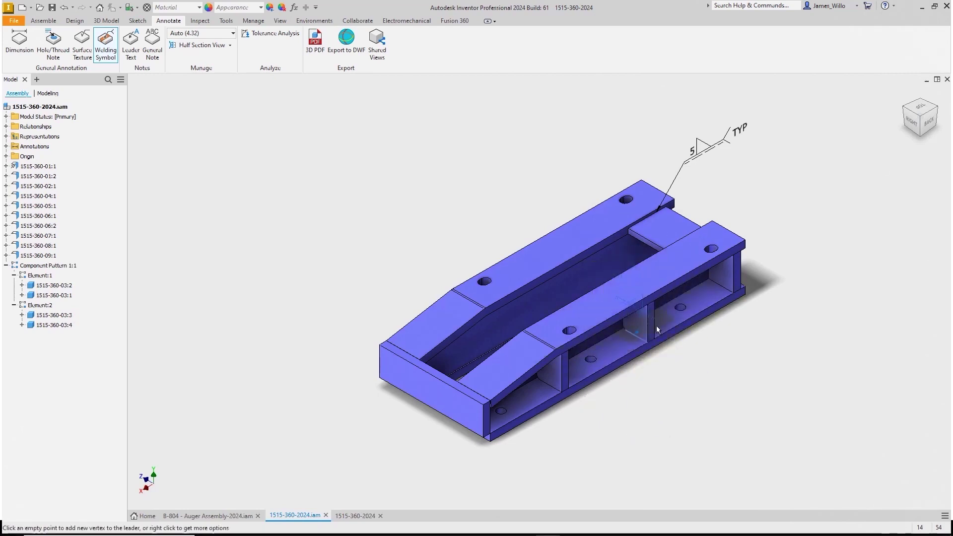
left_click(661, 406)
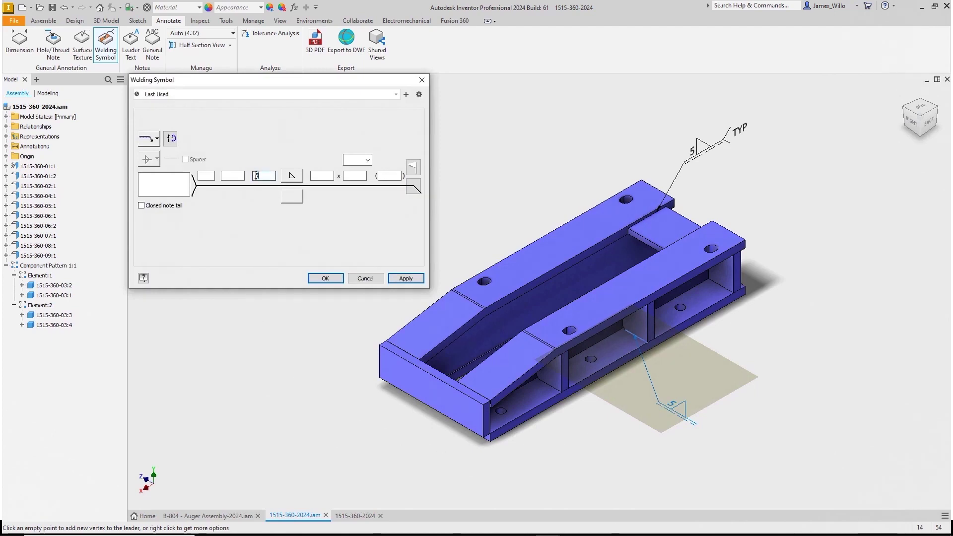
- Add a size 8 other-side fillet and a TYP tail note, toggle field weld, and create the symbol
left_click(292, 196)
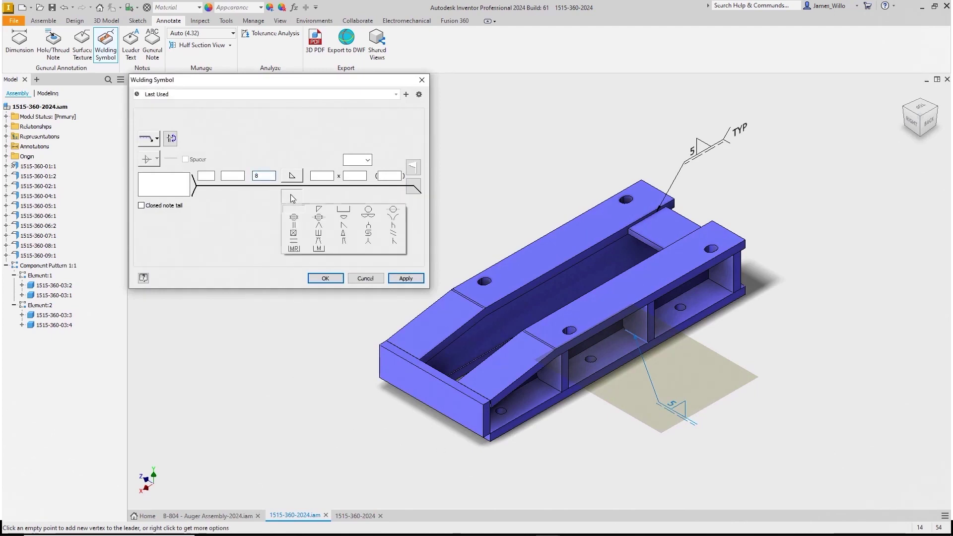
left_click(317, 212)
left_click(271, 196)
type("8")
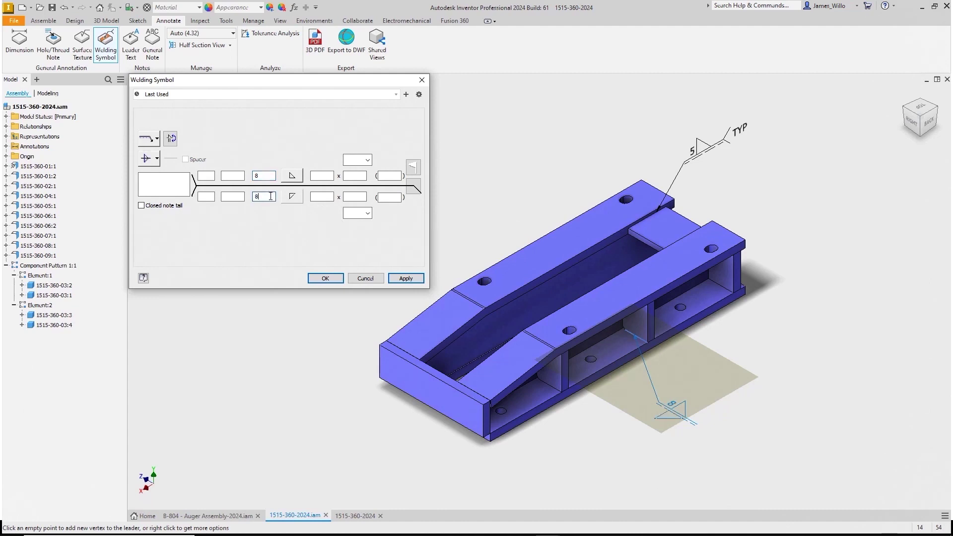
left_click(177, 186)
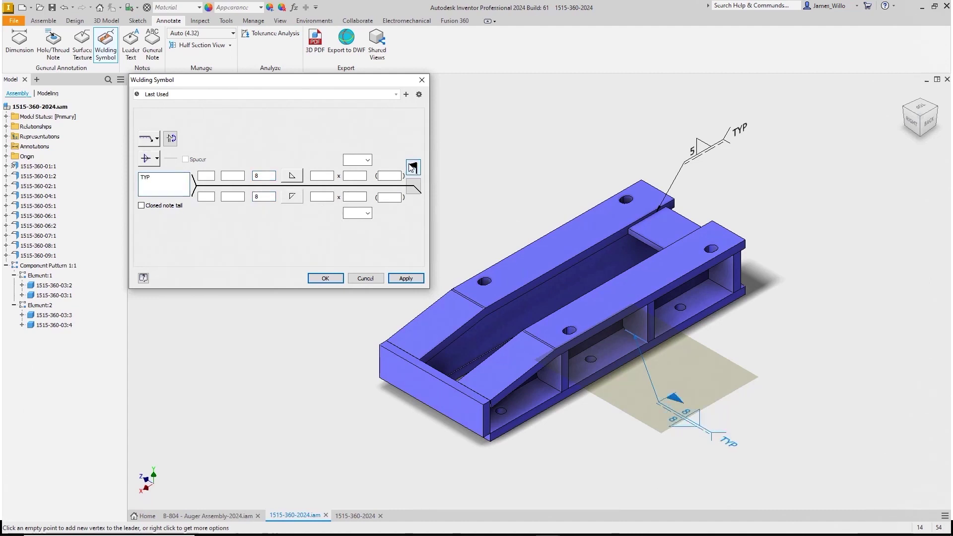
left_click(412, 167)
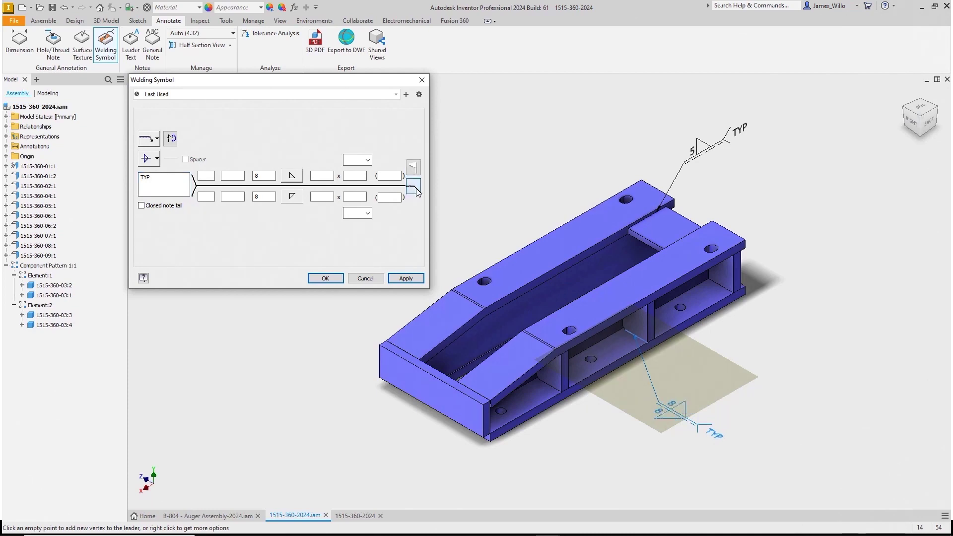
left_click(330, 279)
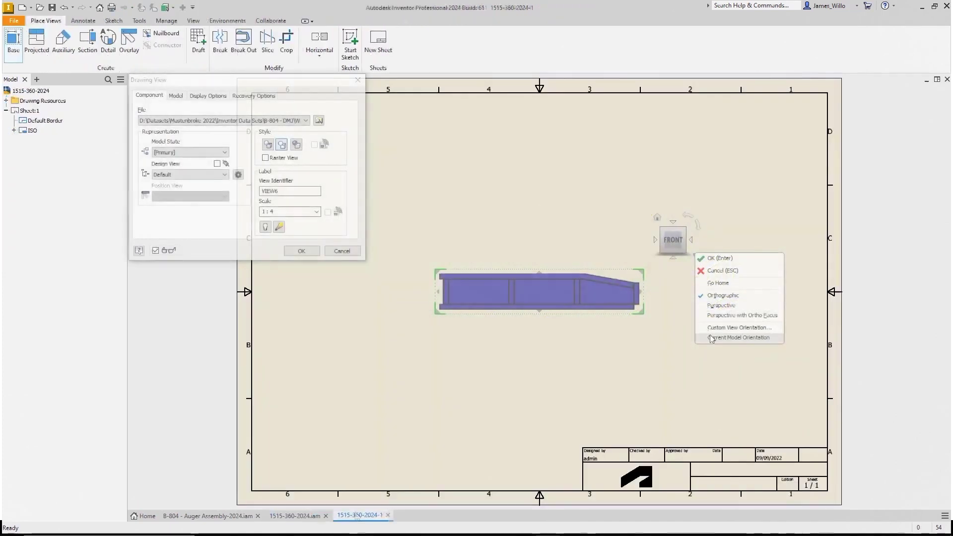
- Place an isometric drawing view including 3D annotations, then return to the B-804 Auger Assembly
left_click(710, 334)
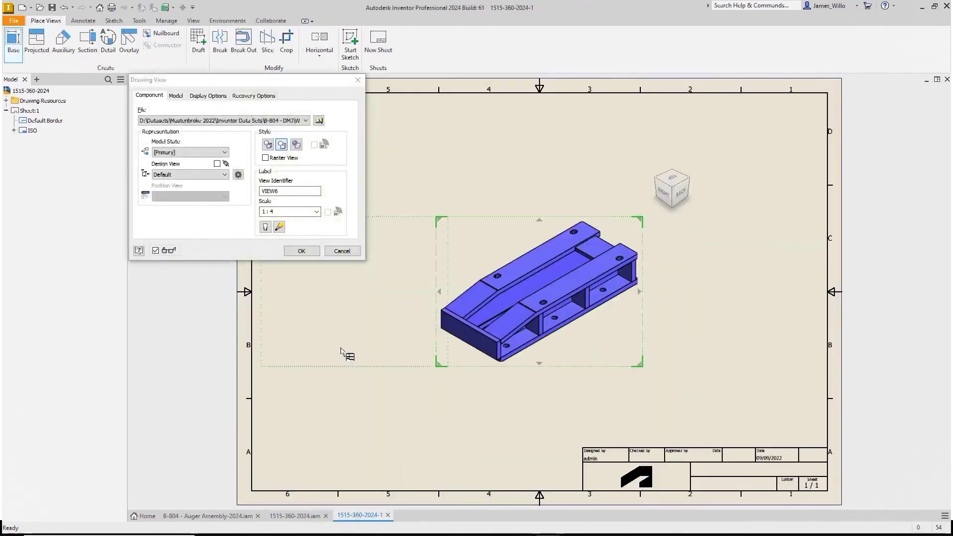
left_click(238, 174)
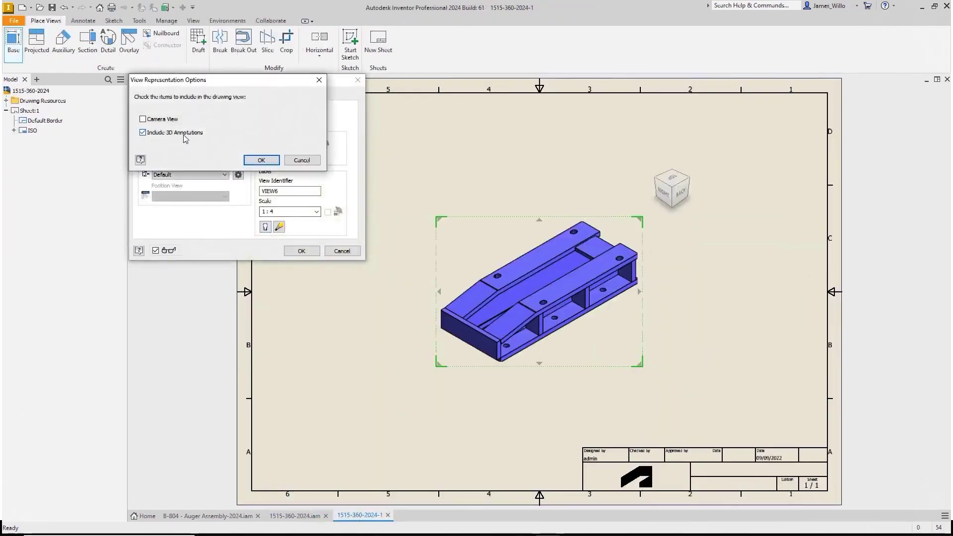
left_click(249, 161)
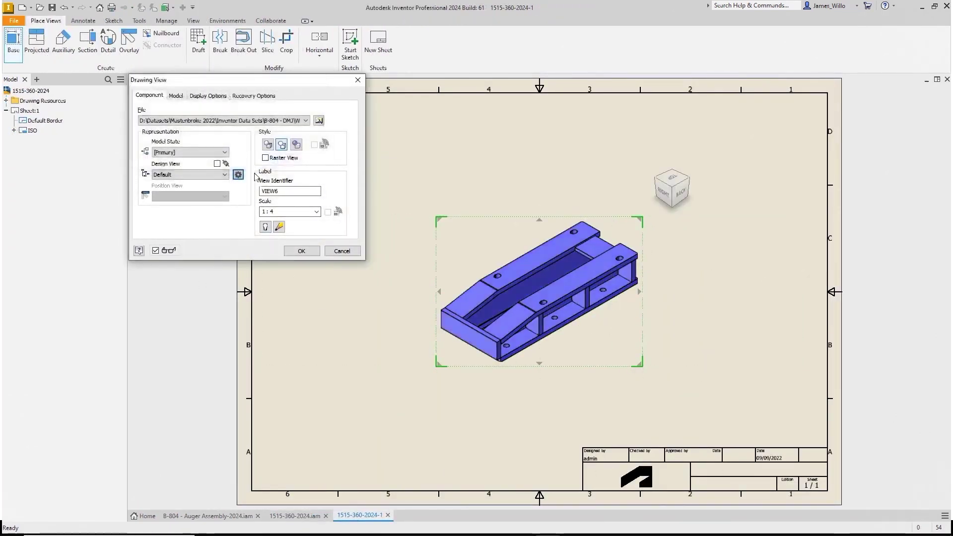
left_click(296, 251)
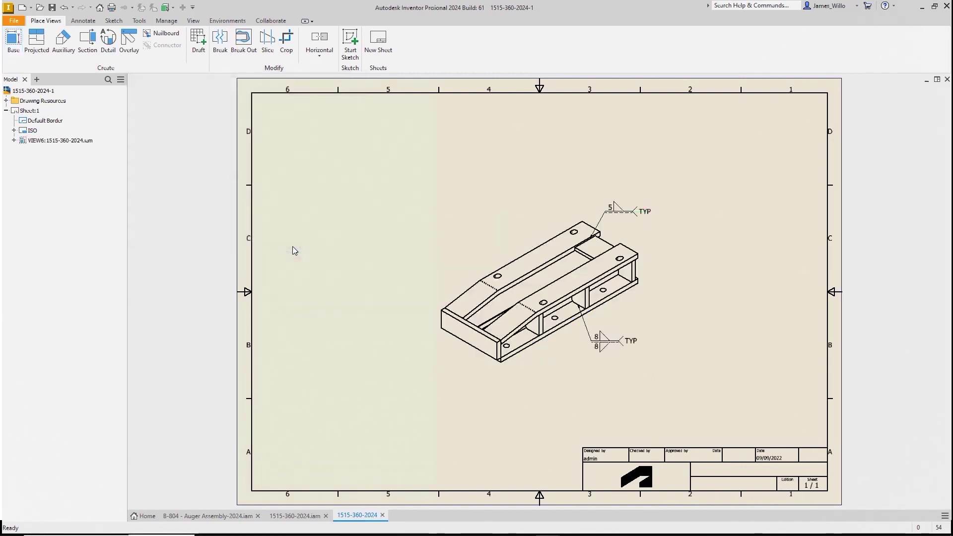
left_click(186, 516)
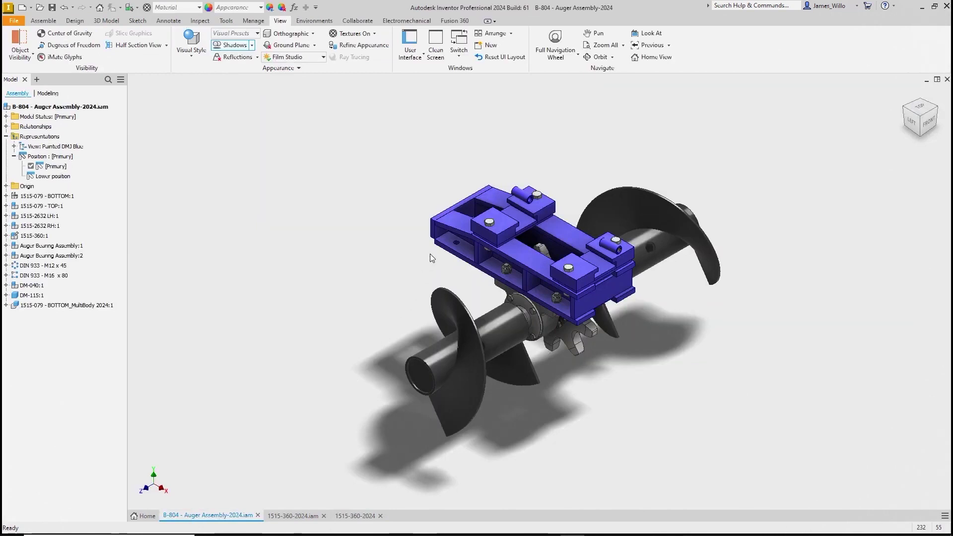
- Open BOTTOM_MultiBody and add a welding symbol on its slot edge
left_click_drag(489, 237, 498, 179)
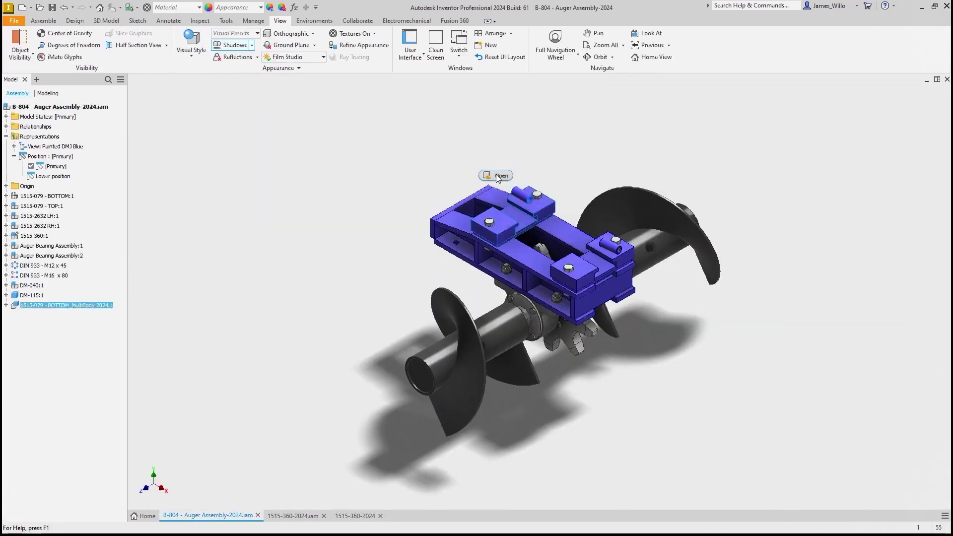
left_click(496, 176)
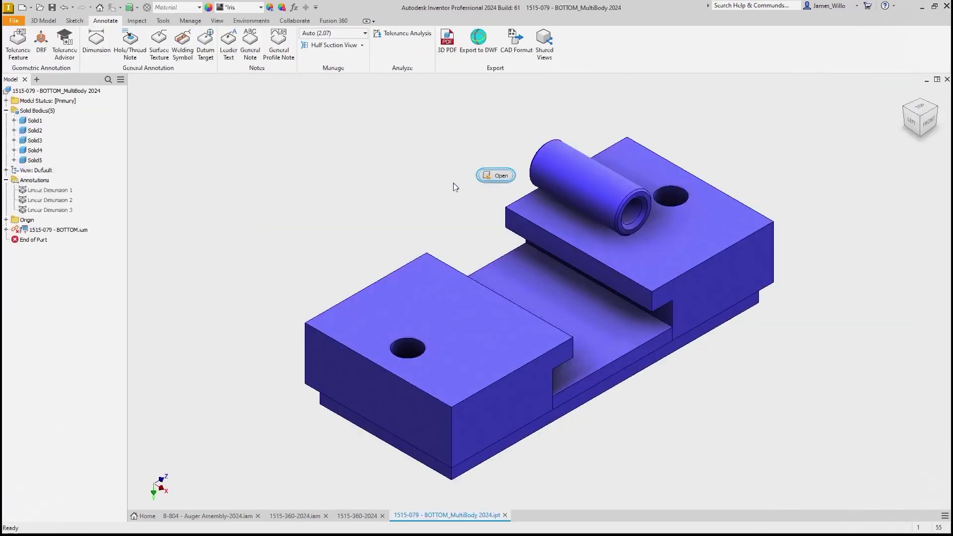
left_click(183, 44)
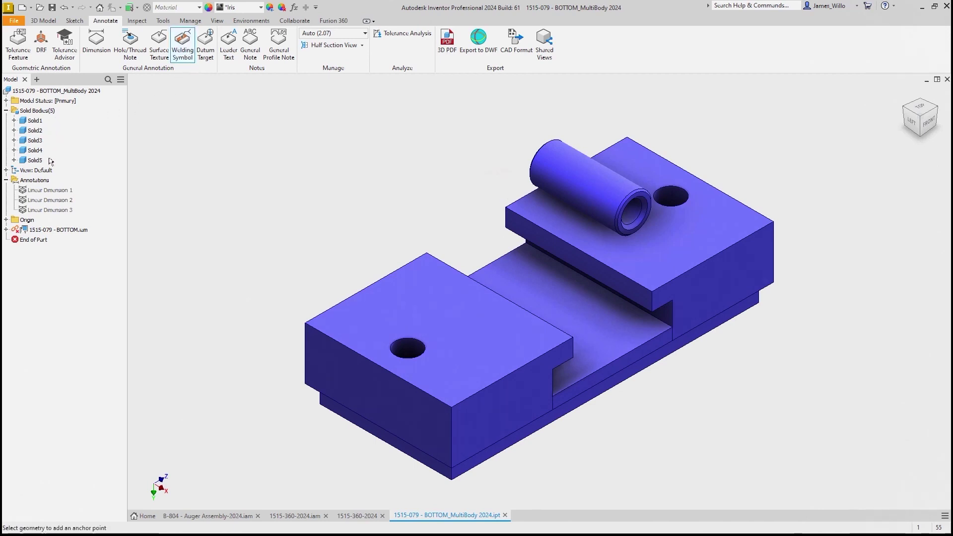
left_click(610, 292)
left_click(655, 396)
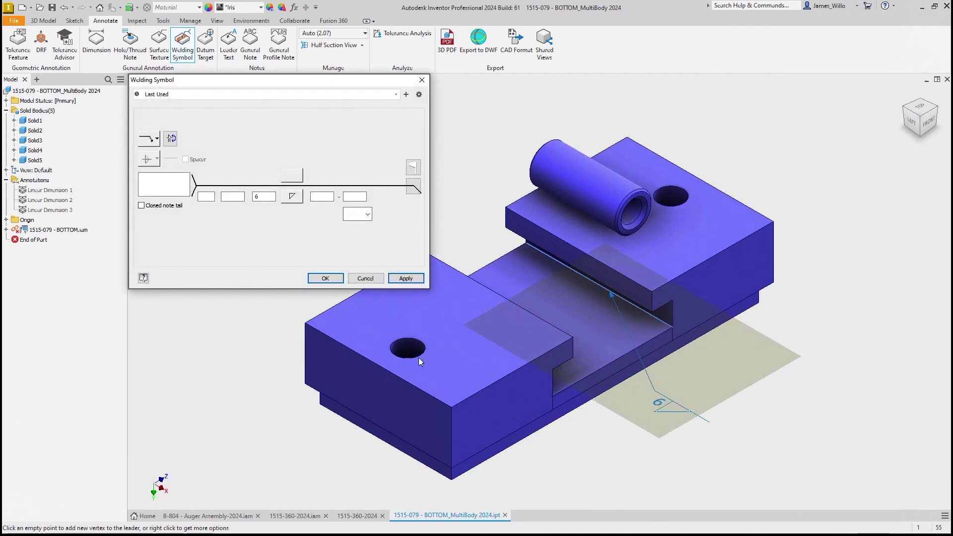
left_click(325, 278)
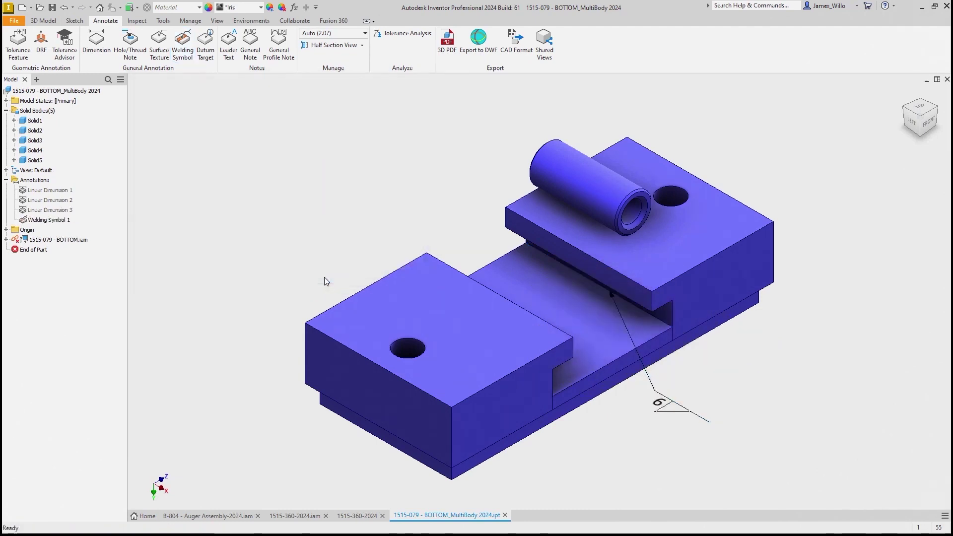
- Make Linear Dimensions 1–3 visible on the part
left_click(49, 190)
left_click(50, 210, "shift")
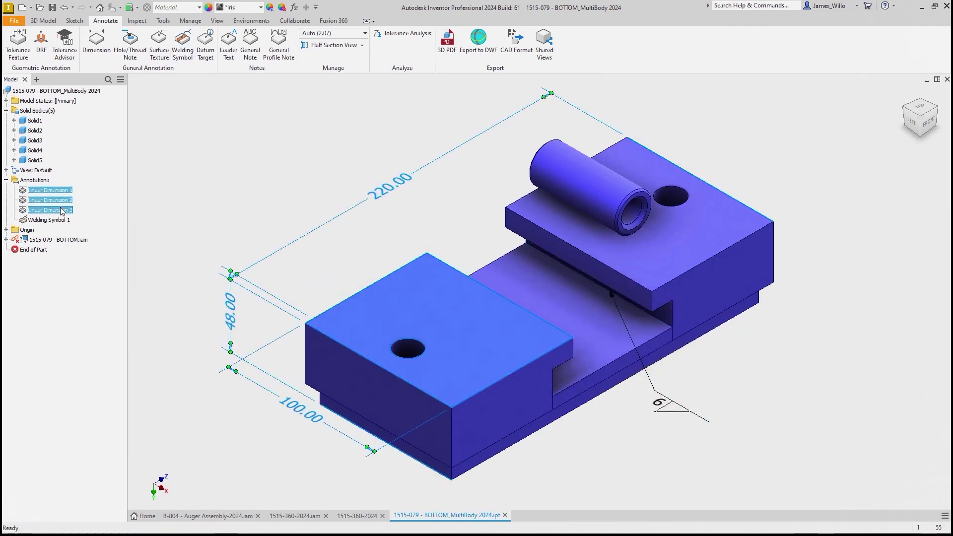
right_click(62, 210)
left_click(87, 258)
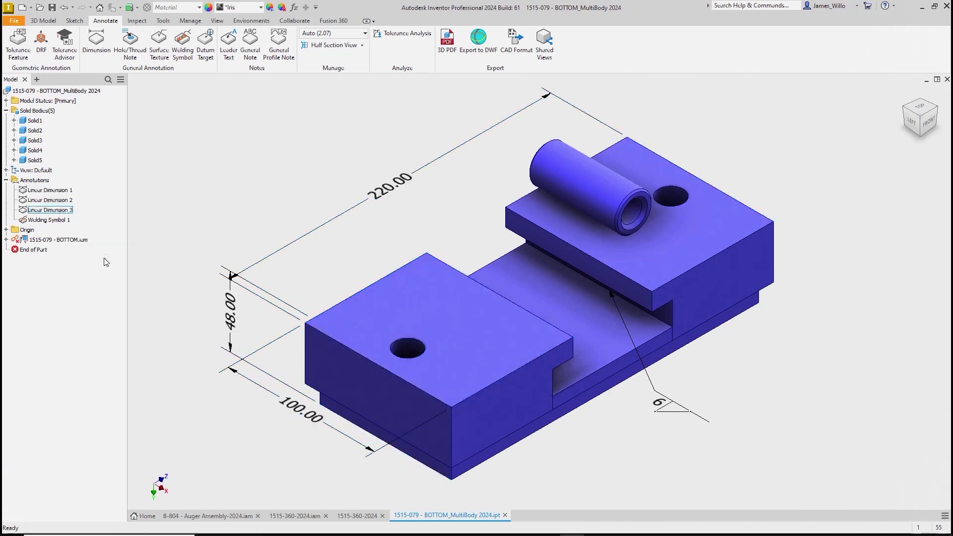
- Export the part as STEP and orbit it in Autodesk Viewer
left_click(14, 22)
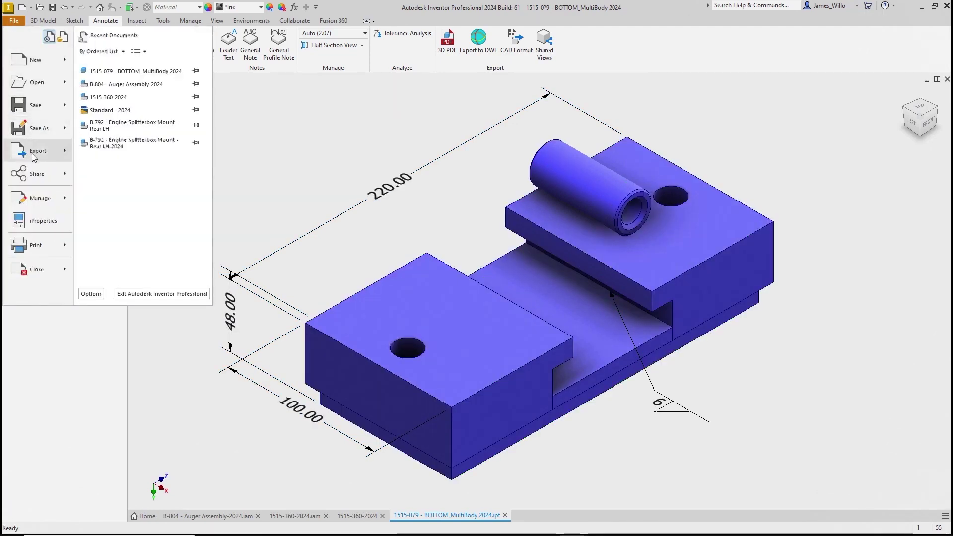
mouse_move(36, 157)
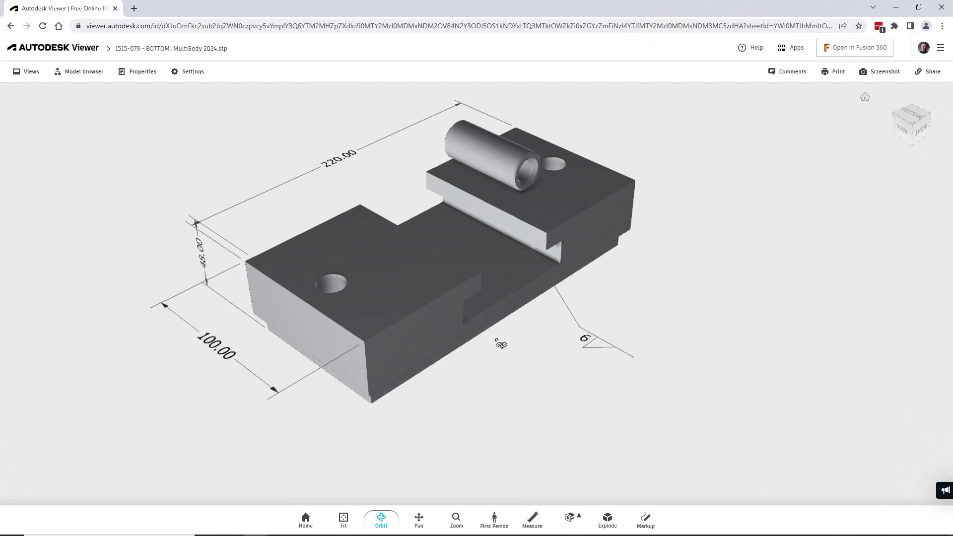
left_click_drag(501, 348, 514, 394)
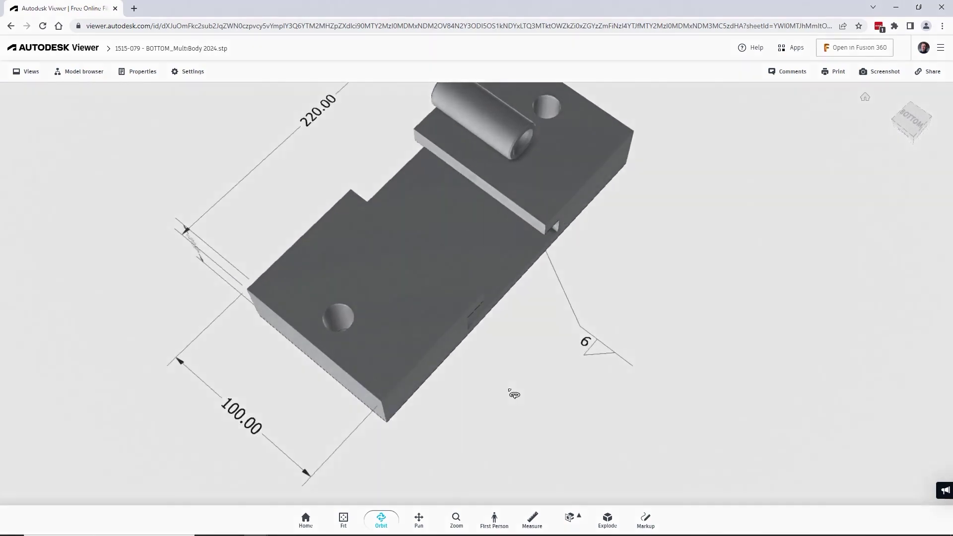